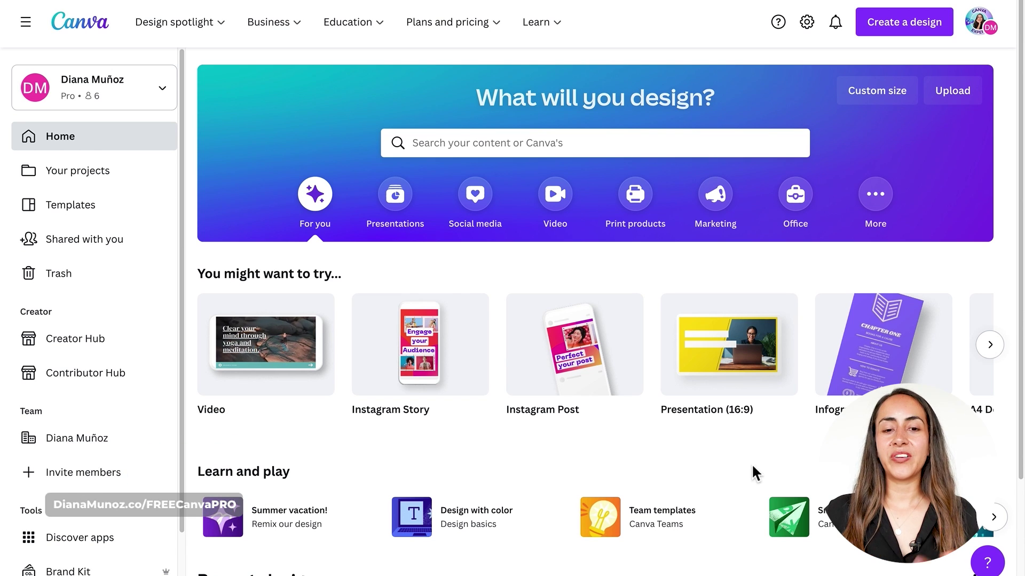
- Create a blank Mobile Video design from the video formats
left_click(575, 199)
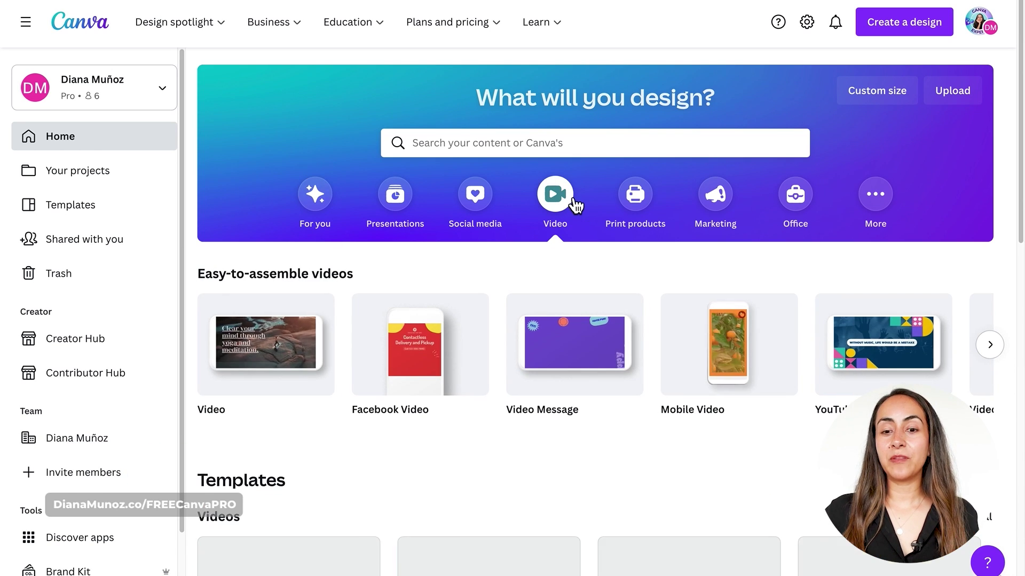
left_click(739, 343)
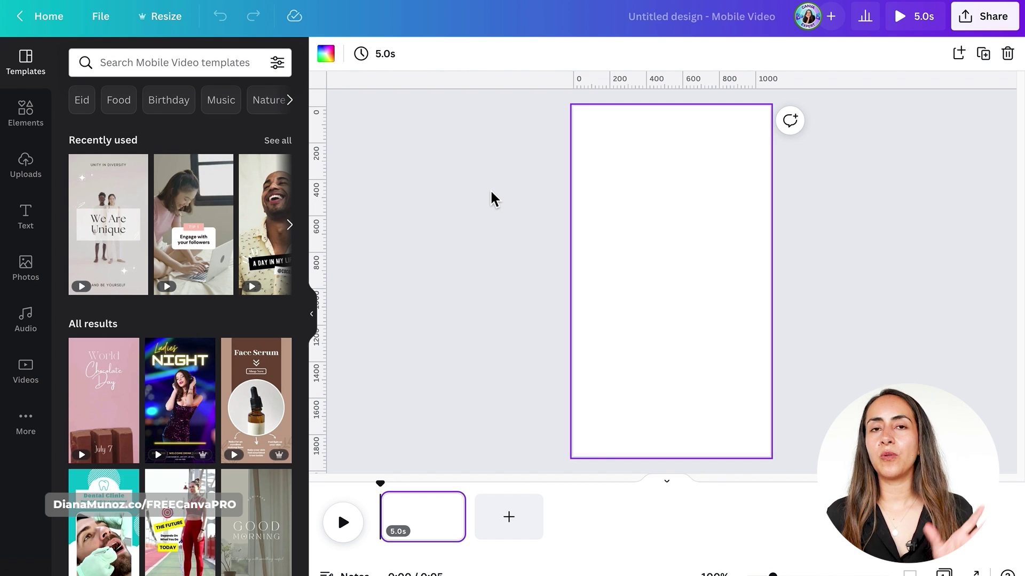
- Upload the vertical selfie video from the computer and place it full-page on the blank first page
left_click(28, 165)
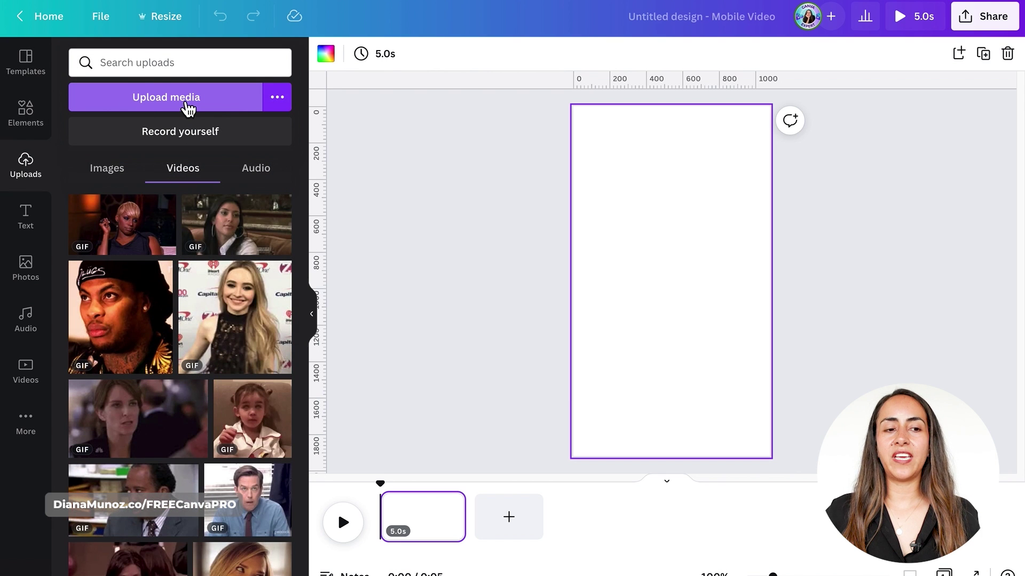
left_click(212, 103)
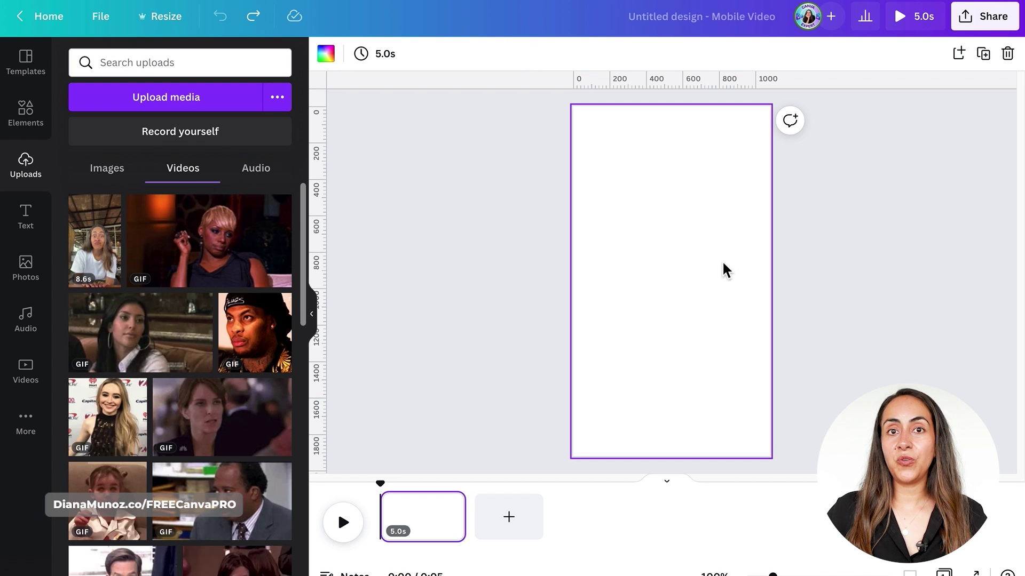
left_click_drag(114, 246, 587, 229)
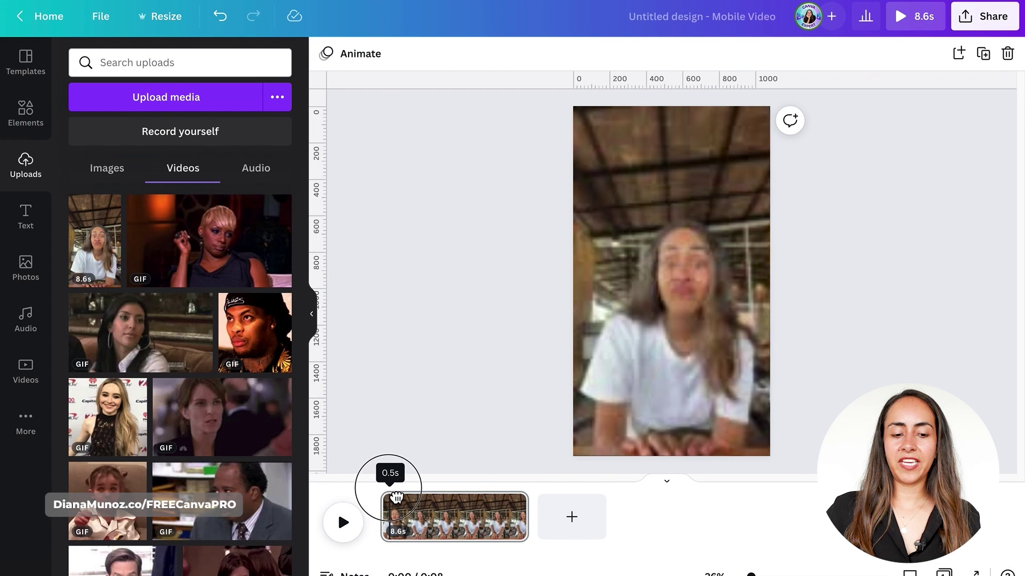
- Preview the selfie clip, trim its end so the page lasts 3.0 s, and replay it from the start
left_click(344, 524)
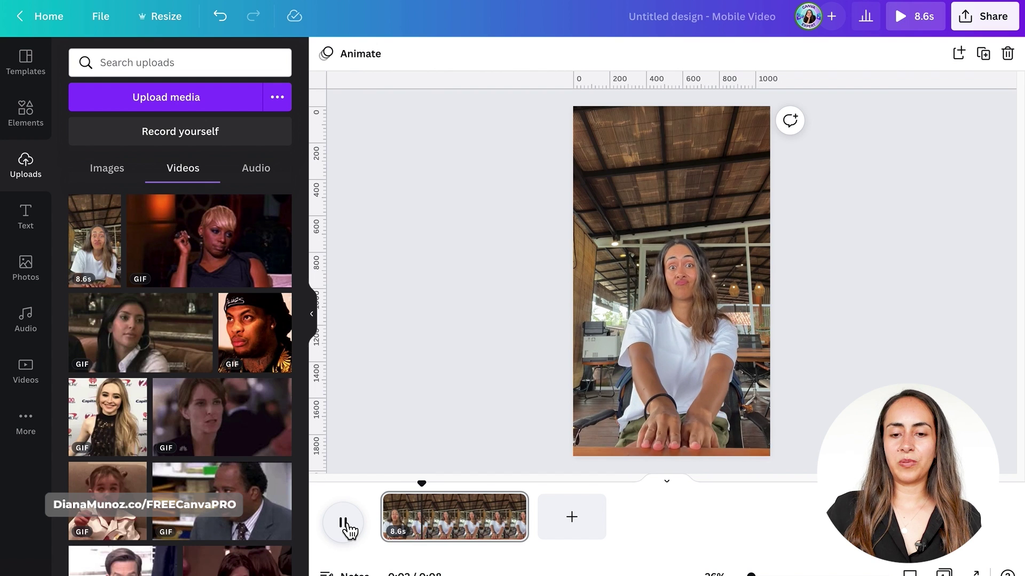
left_click(345, 524)
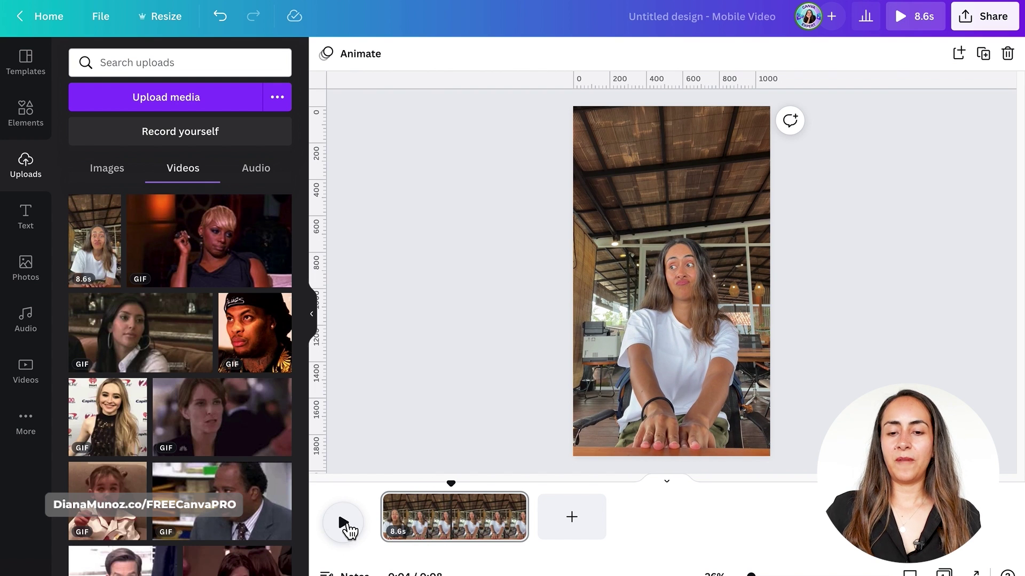
left_click_drag(453, 485, 439, 491)
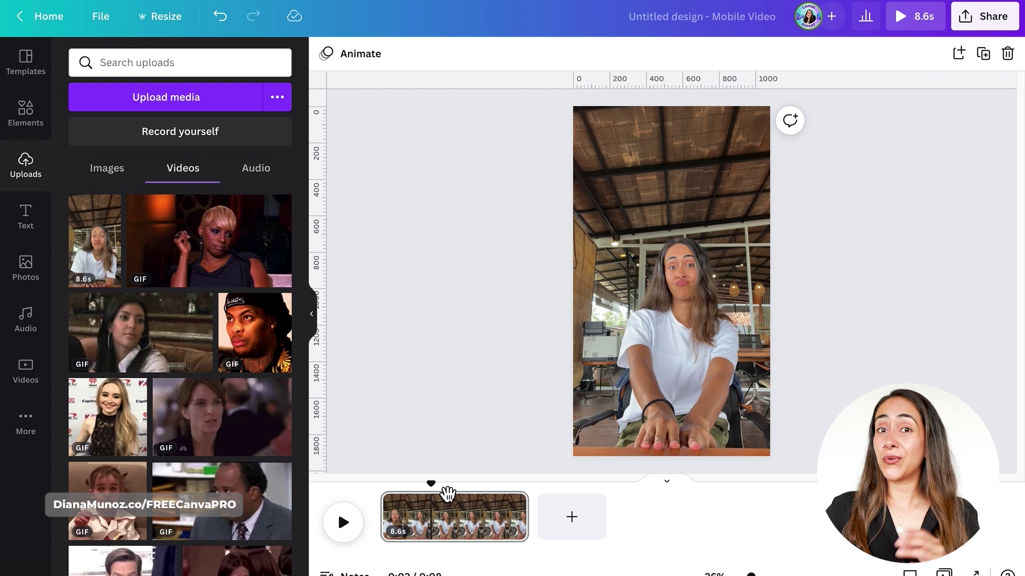
left_click_drag(526, 517, 439, 523)
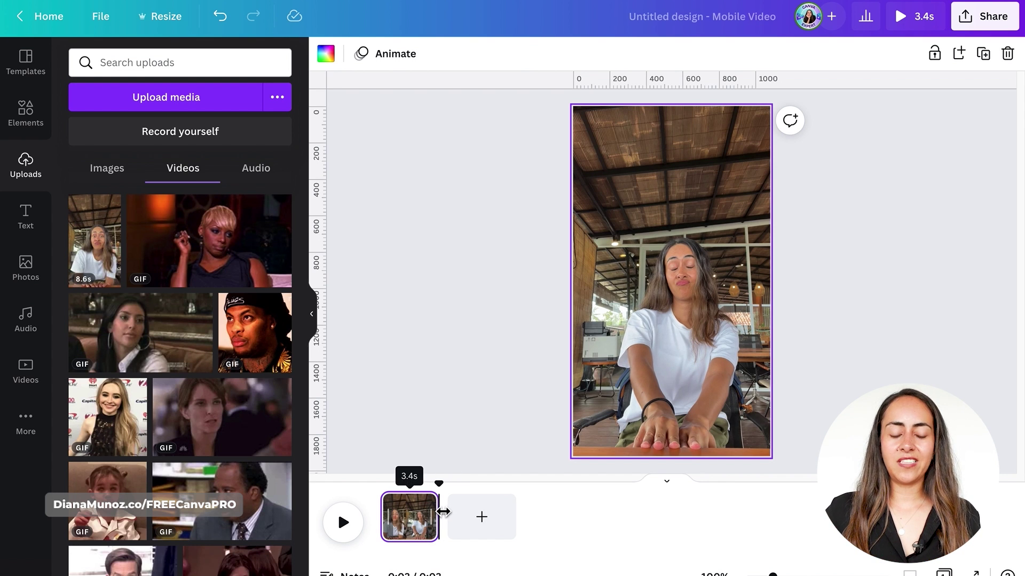
left_click_drag(440, 511, 432, 511)
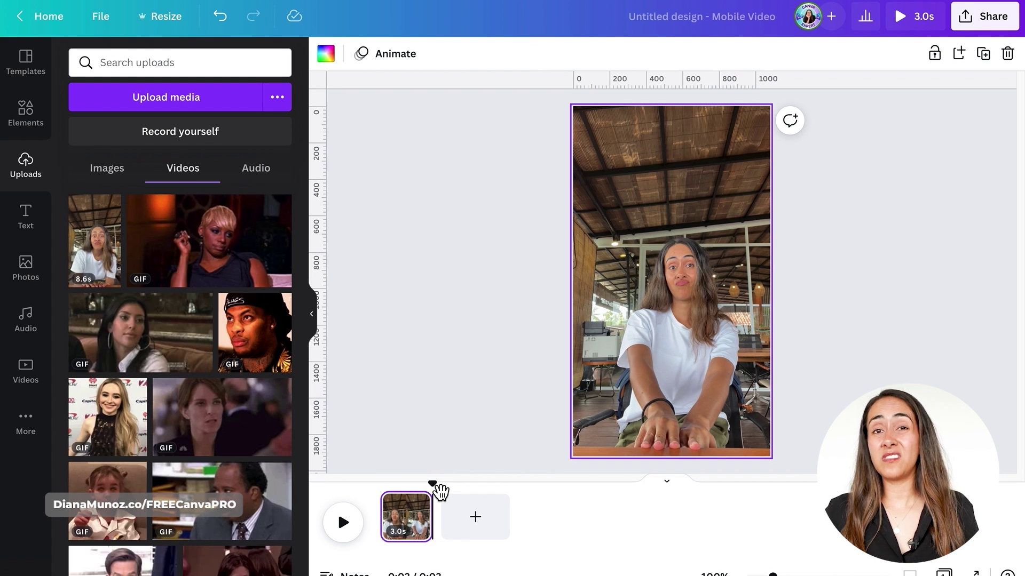
left_click(372, 491)
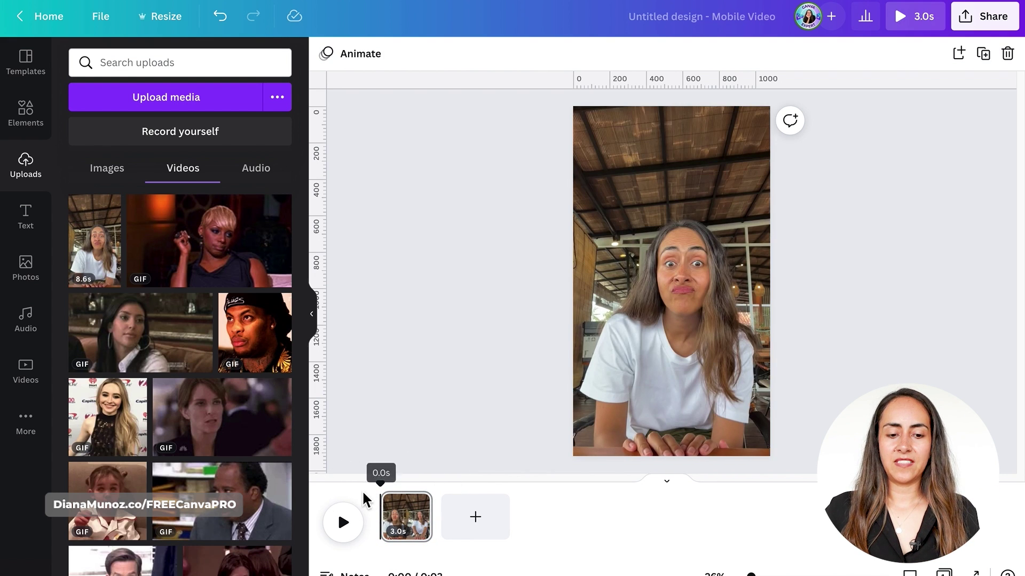
left_click(347, 525)
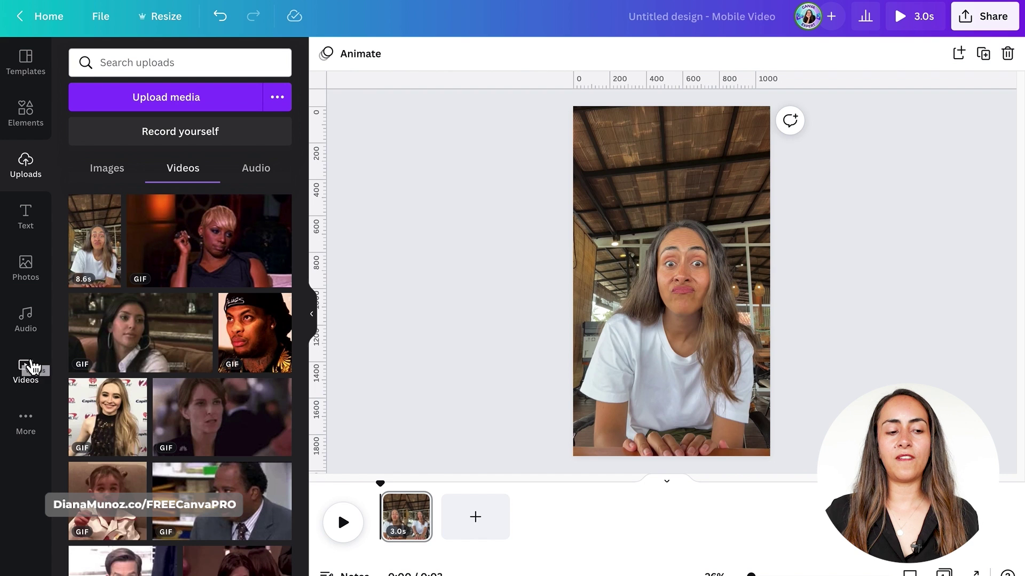
- Browse the stock video library and search it for "aesthetic vertical"
left_click(27, 379)
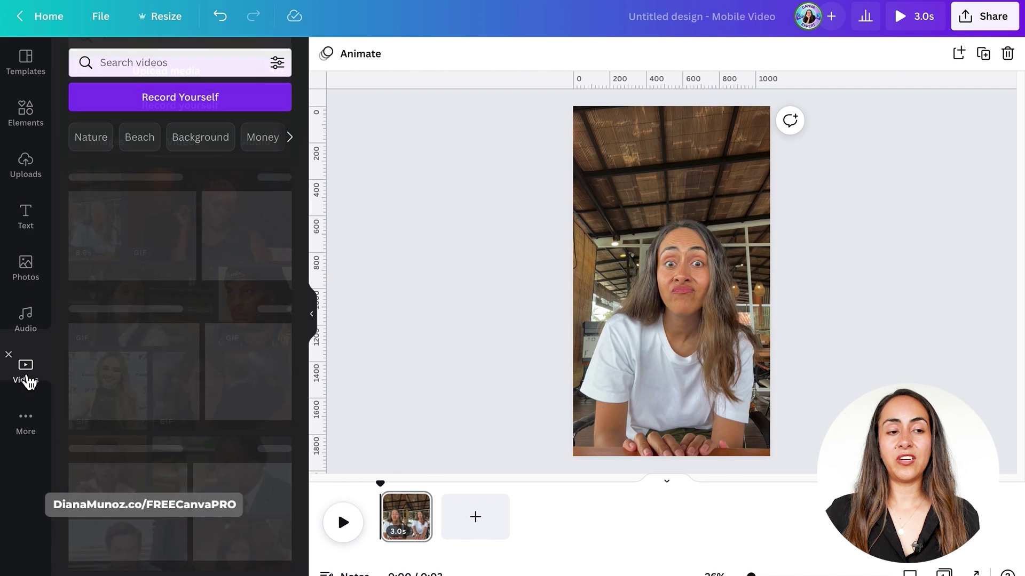
scroll(145, 280, "down", 4)
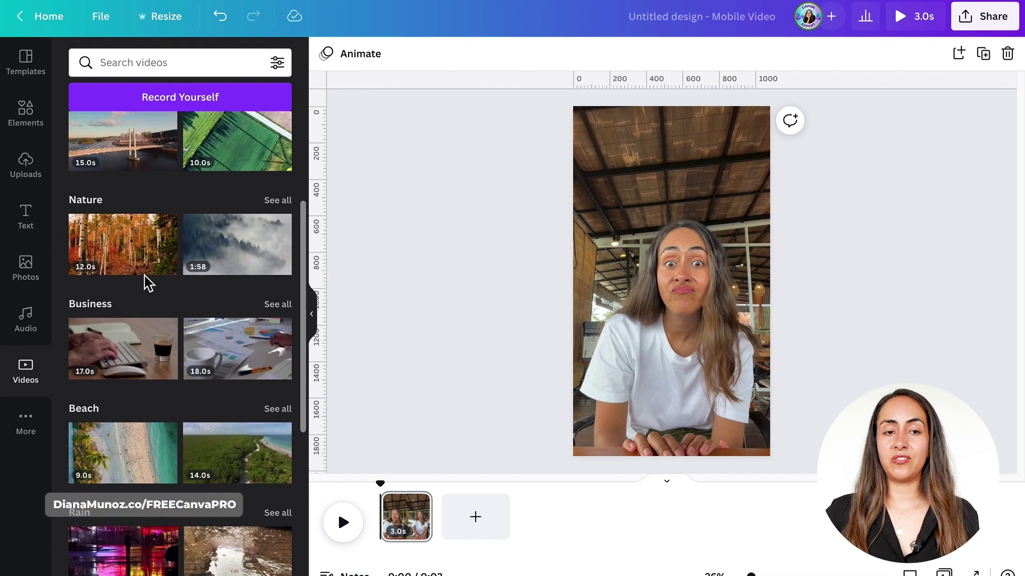
scroll(145, 280, "up", 4)
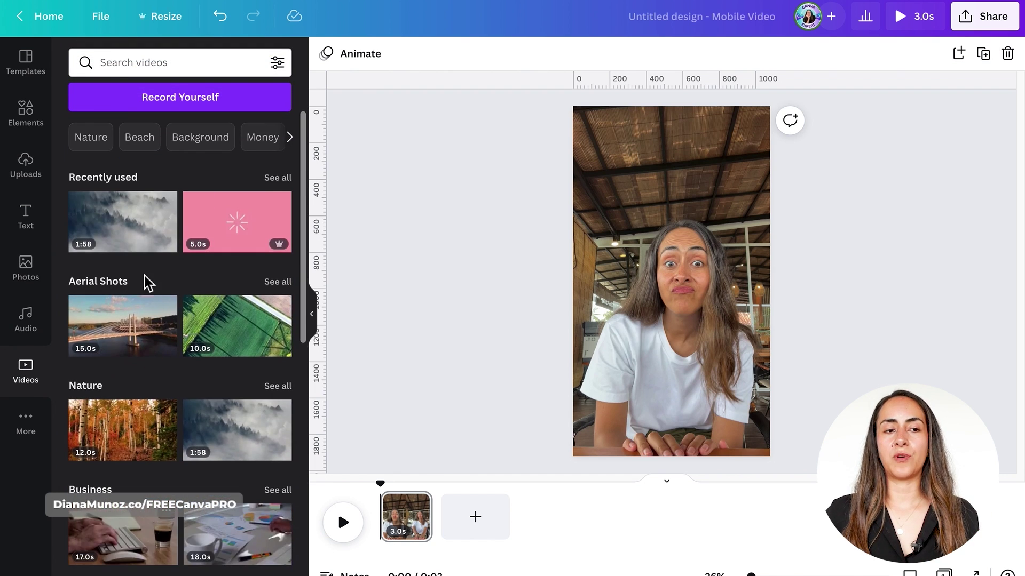
left_click(134, 73)
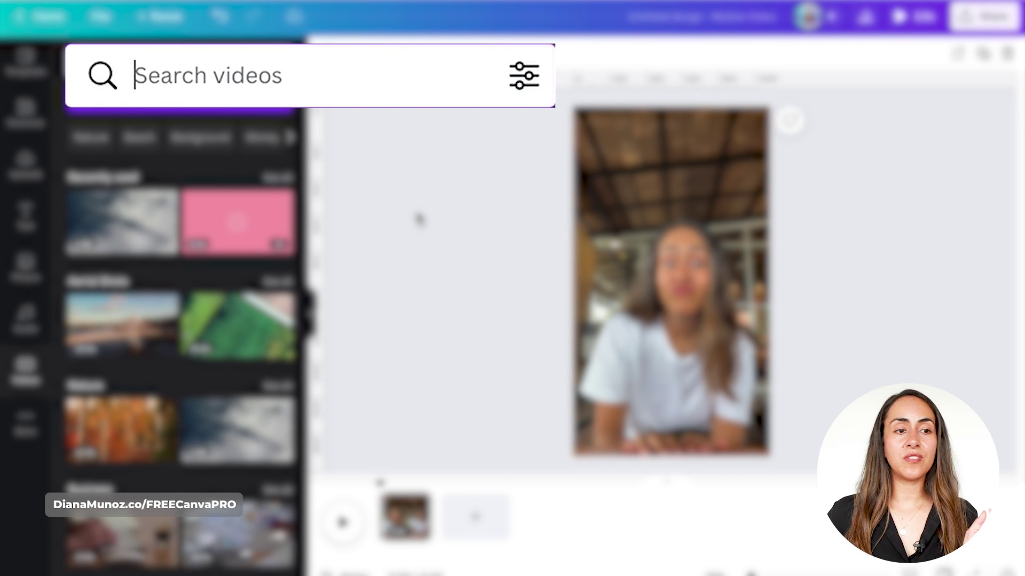
type("aesthetic")
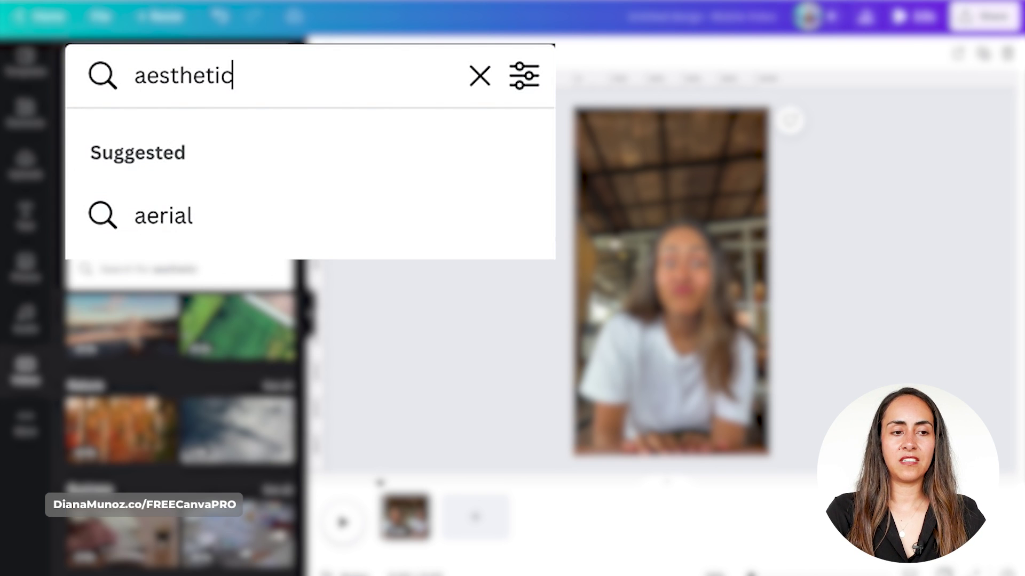
type(" vertical")
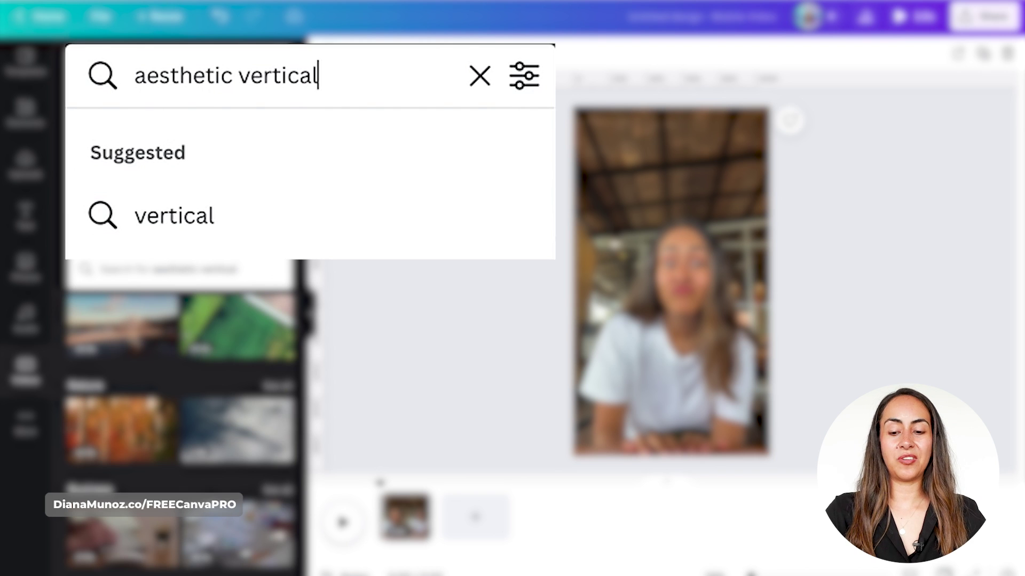
key("Return")
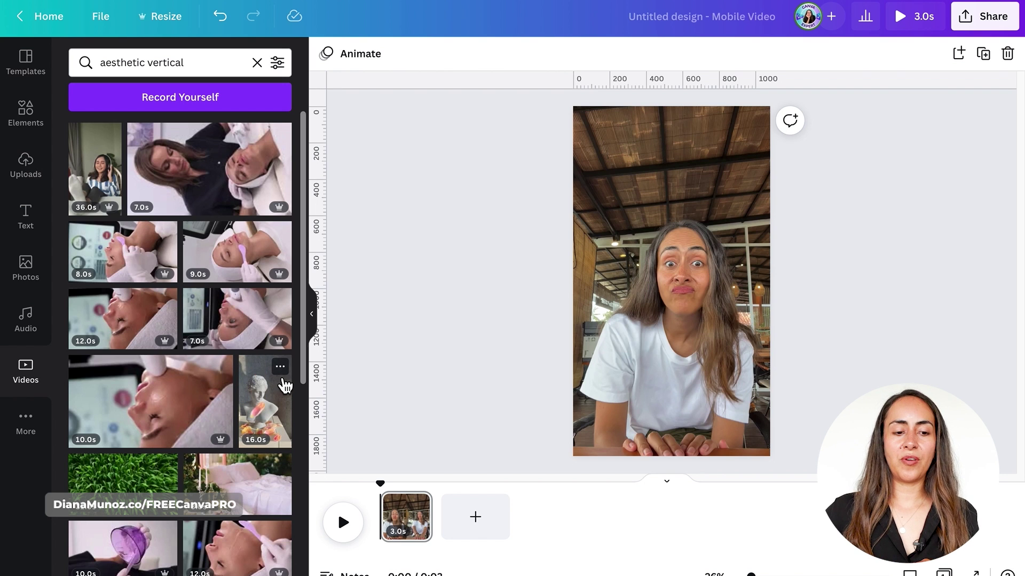
- Show more videos by the statue clip's creator, add the 7.0s grey shadow texture clip as the second page and trim it to 2.0 s
left_click(284, 369)
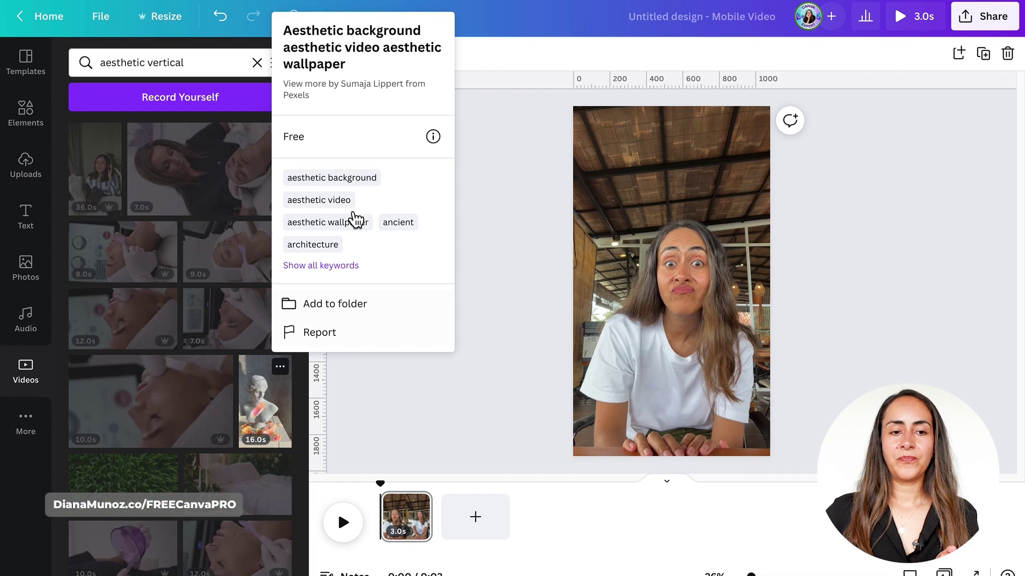
left_click(369, 91)
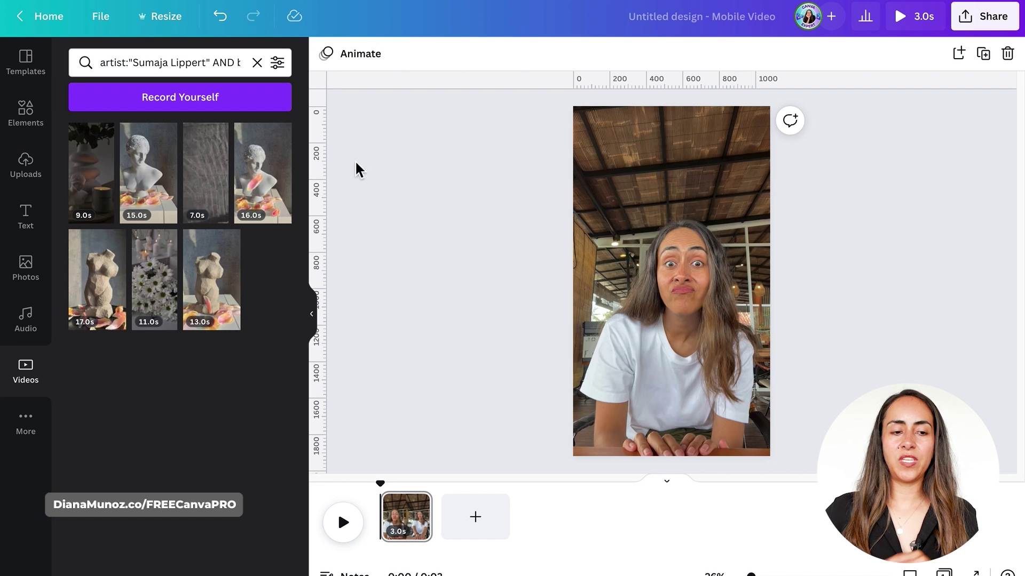
left_click_drag(206, 172, 480, 518)
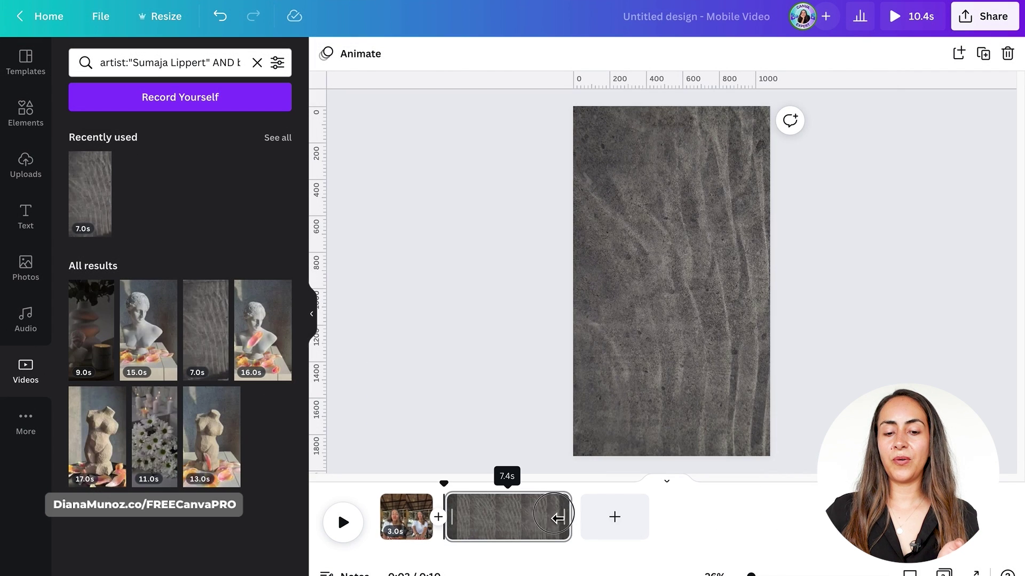
left_click_drag(557, 518, 484, 520)
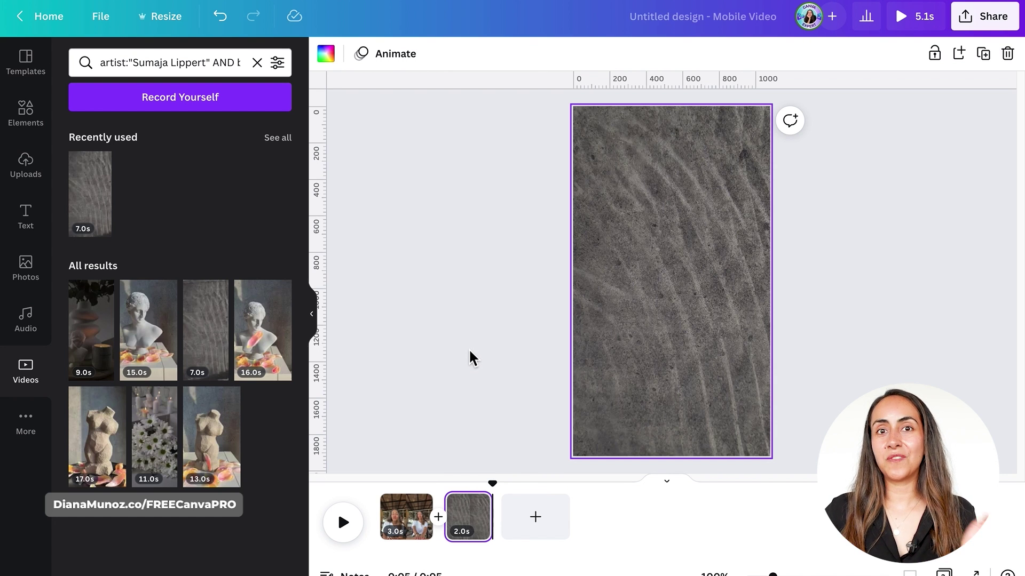
- Search the stock videos for "sunbeam", add the sunlit bamboo clip as the third page and trim it to 2.0 s
left_click(256, 62)
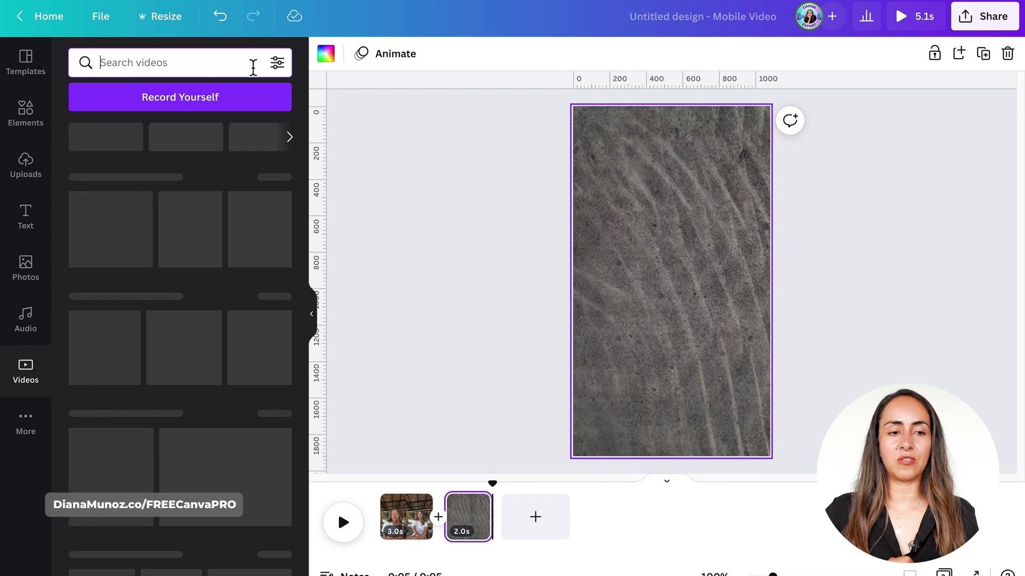
type("su")
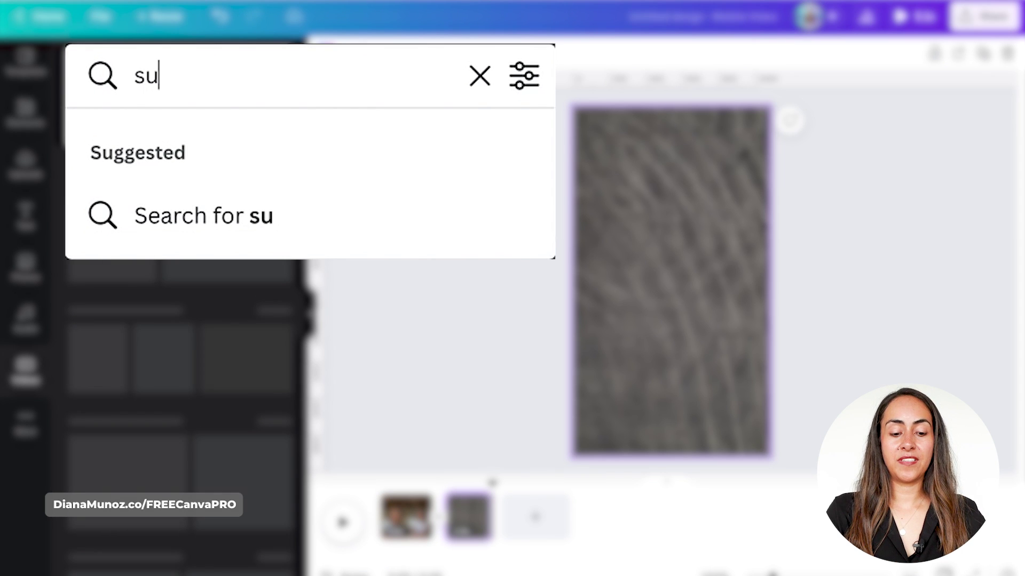
type("nbeam")
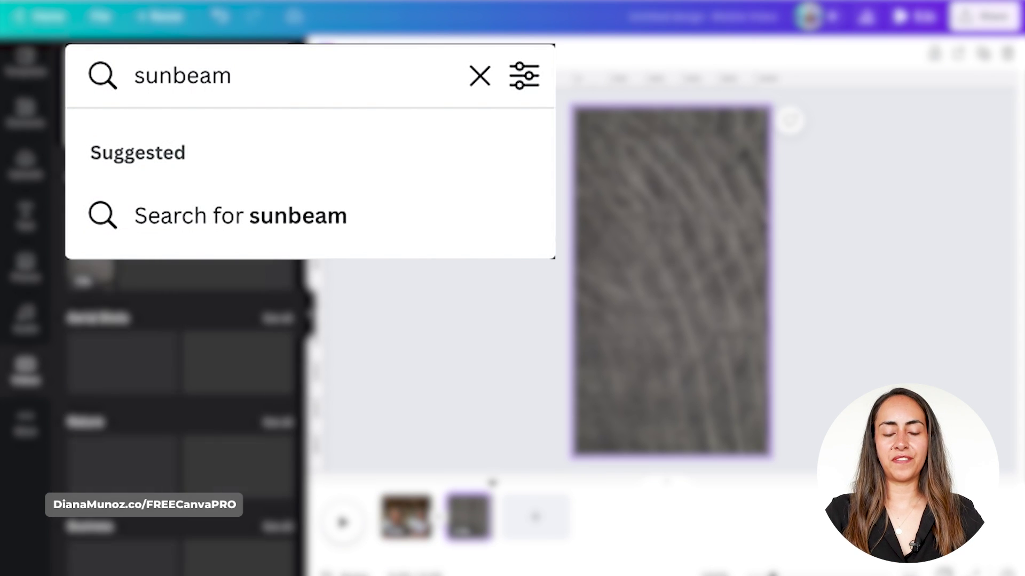
key("Return")
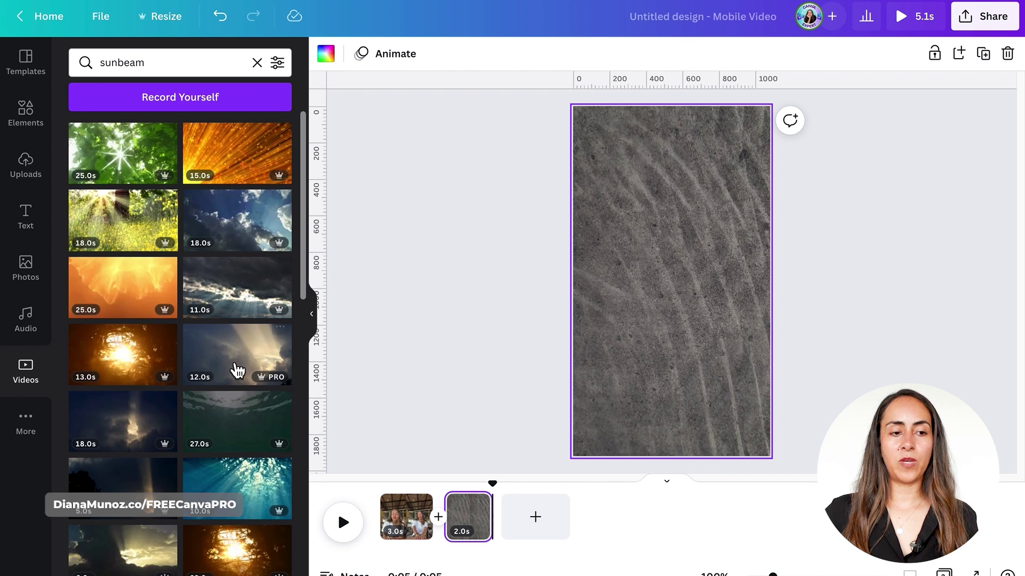
scroll(237, 368, "down", 3)
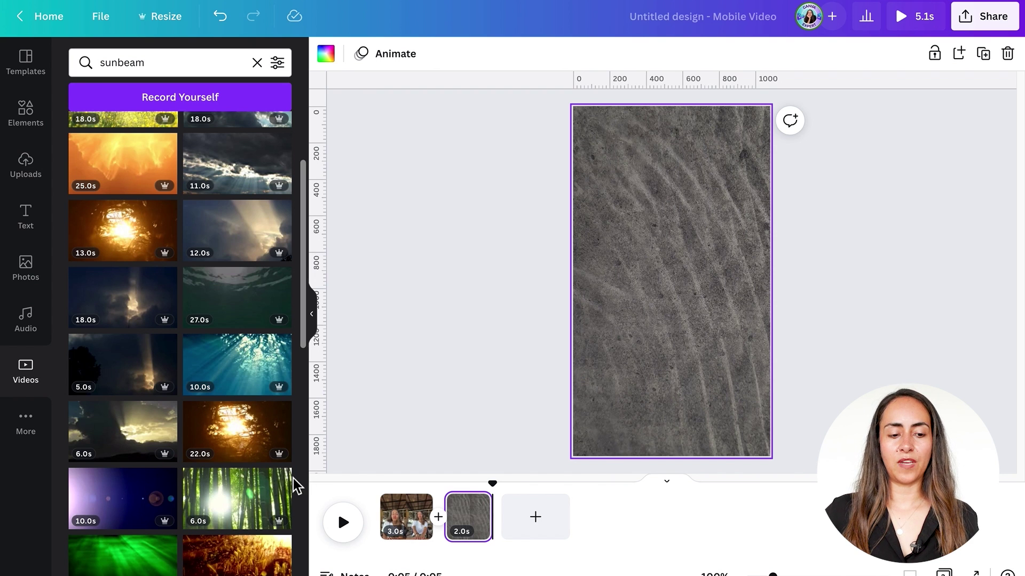
left_click_drag(283, 496, 543, 528)
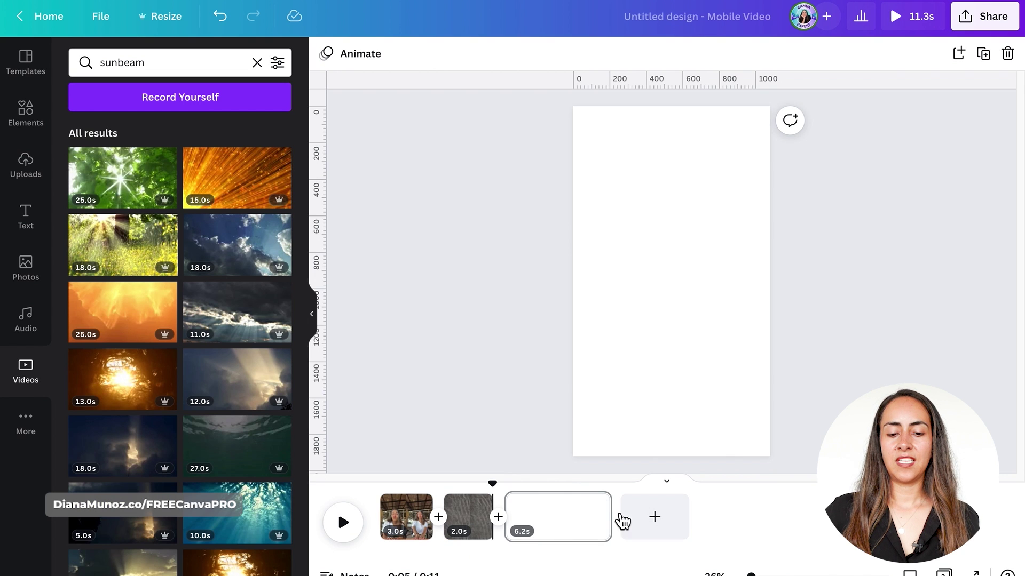
left_click_drag(610, 517, 542, 522)
- Add the 21.0s red sunset sky clip as the fourth page and trim it to 2.0 s
scroll(258, 290, "down", 5)
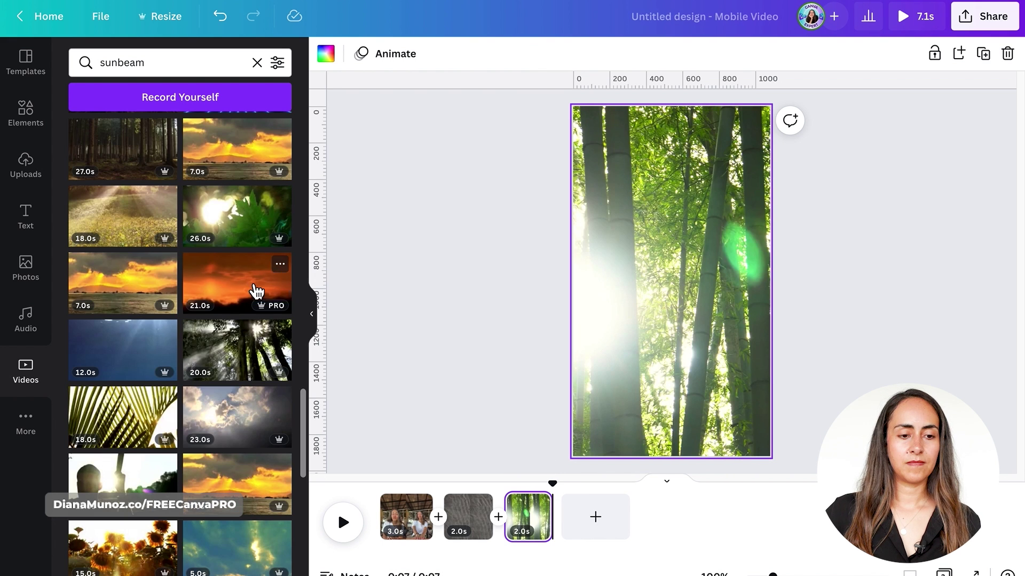
left_click_drag(258, 290, 593, 520)
left_click_drag(691, 530, 608, 527)
- Add the 15.0s sunflower clip as the fifth page and trim it to 2.0 s
scroll(156, 465, "down", 3)
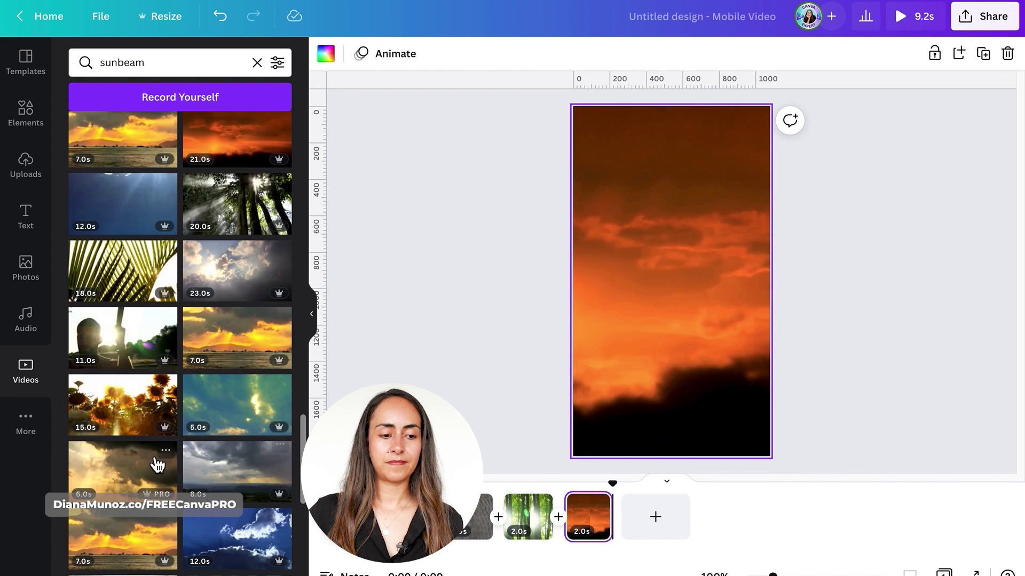
left_click_drag(134, 405, 661, 516)
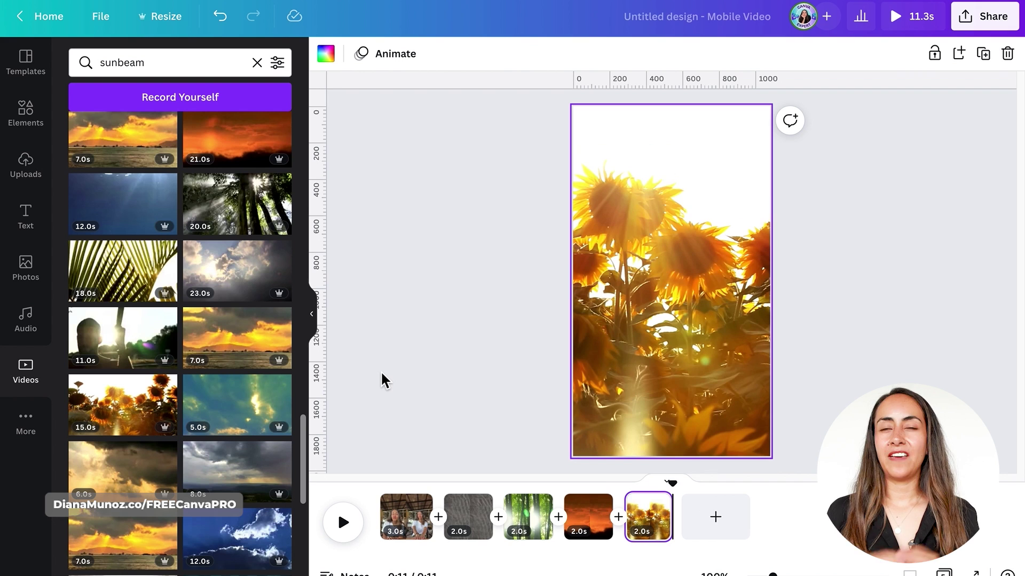
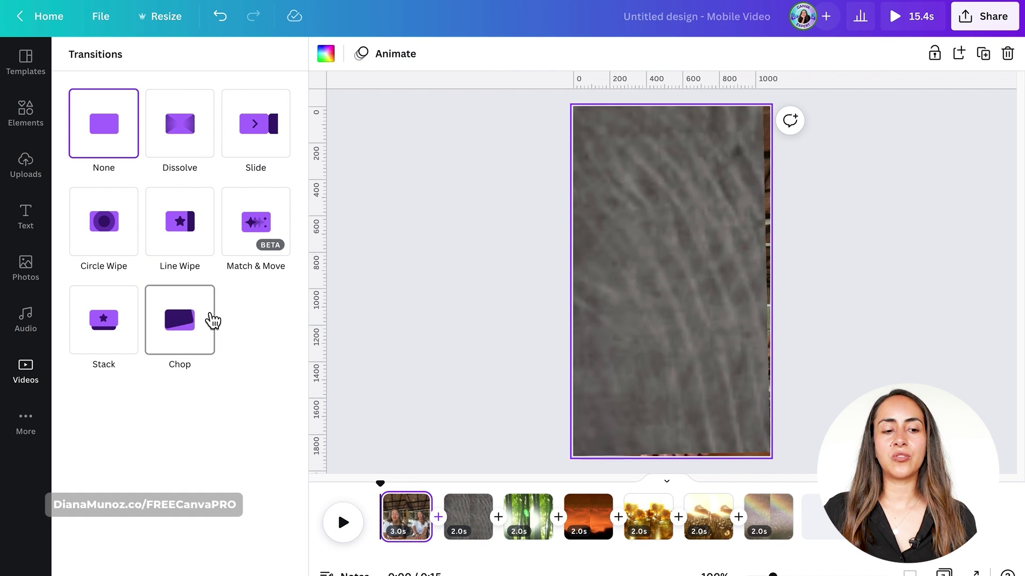
- Add a Chop transition between the selfie page and the grey shadow texture page with the top-left corner as origin
left_click(176, 335)
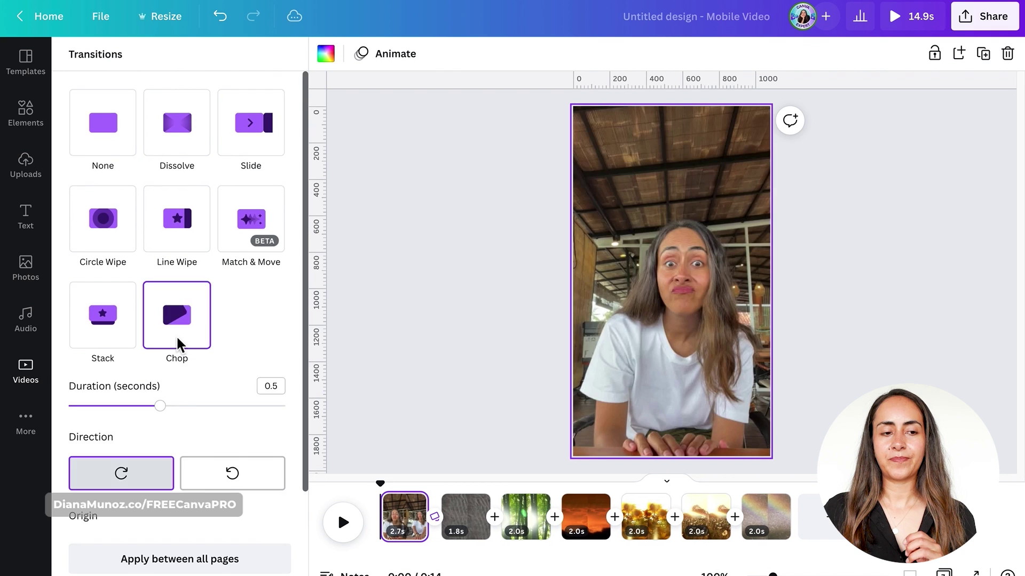
scroll(161, 385, "down", 1)
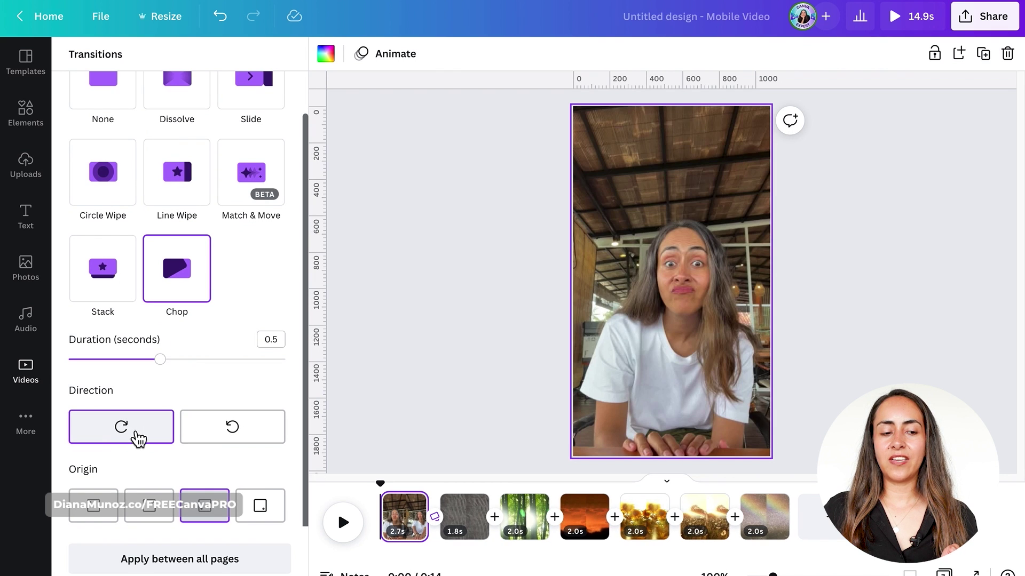
left_click(92, 507)
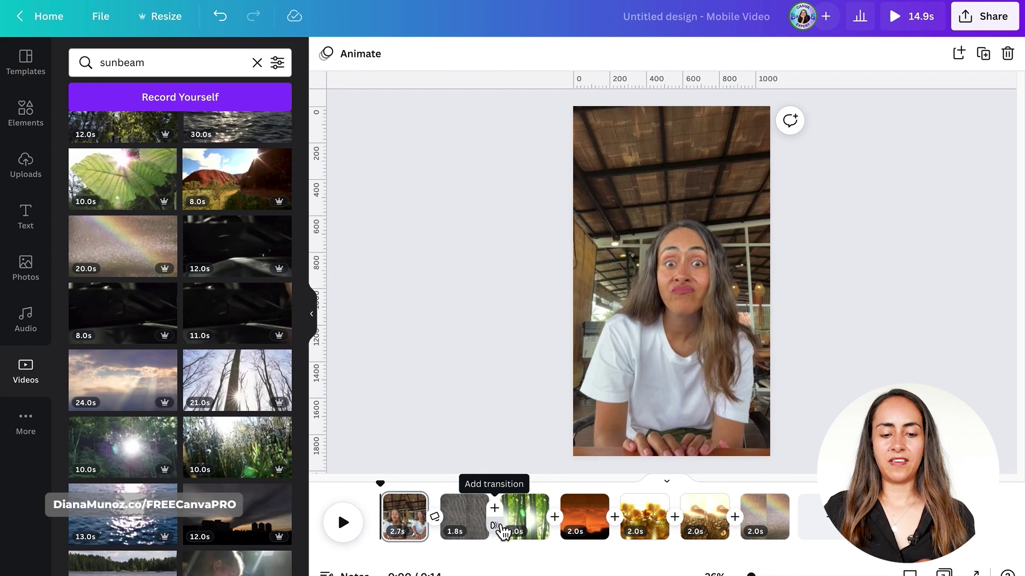
- Add a Chop transition between the grey texture page and the bamboo page with the top-right corner as origin
left_click(500, 530)
left_click(179, 329)
scroll(192, 329, "down", 1)
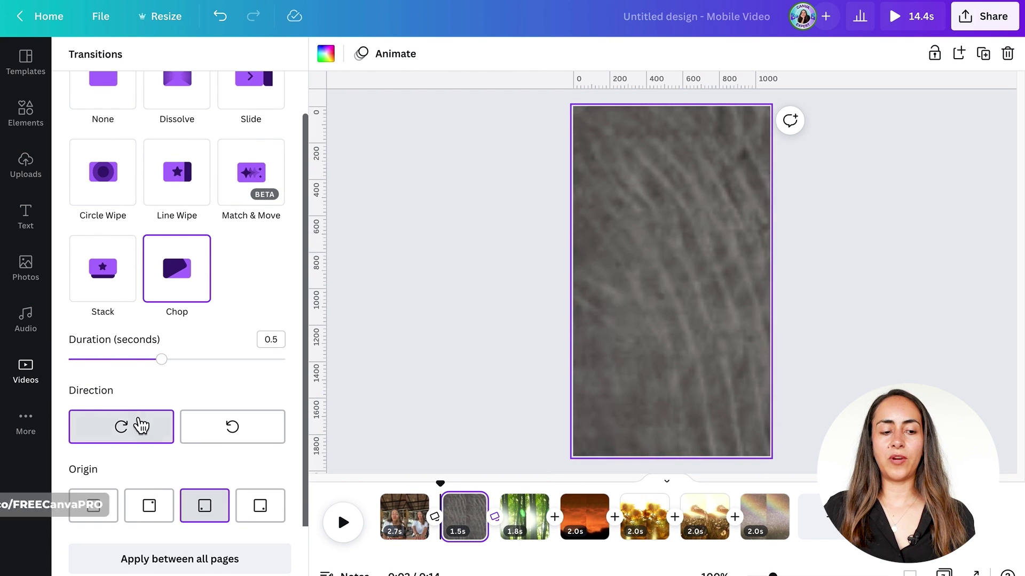
left_click(150, 512)
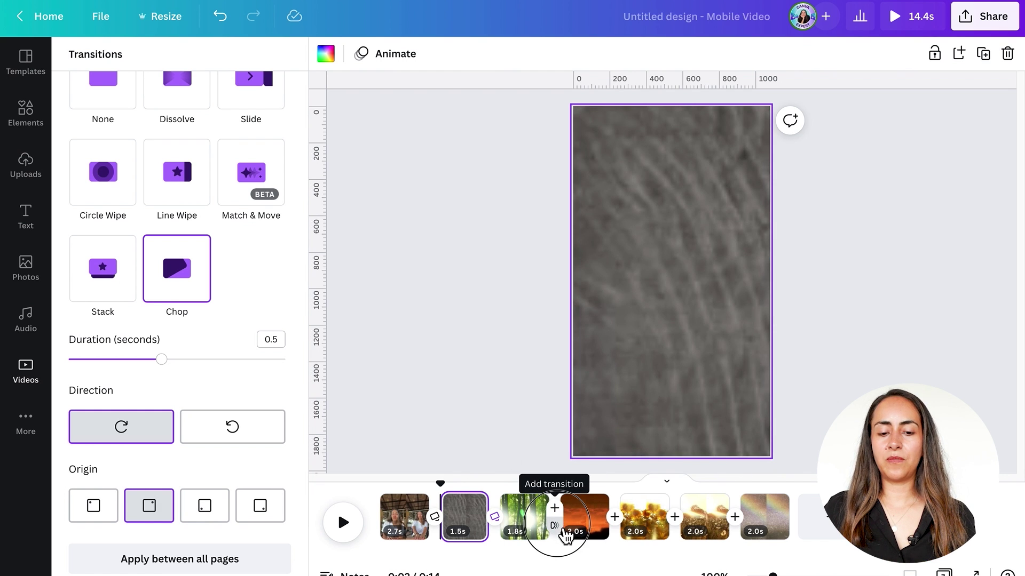
- Add a Chop transition between the bamboo page and the red sunset page, keeping the bottom-left corner as origin
left_click(563, 531)
left_click(206, 332)
scroll(208, 350, "down", 1)
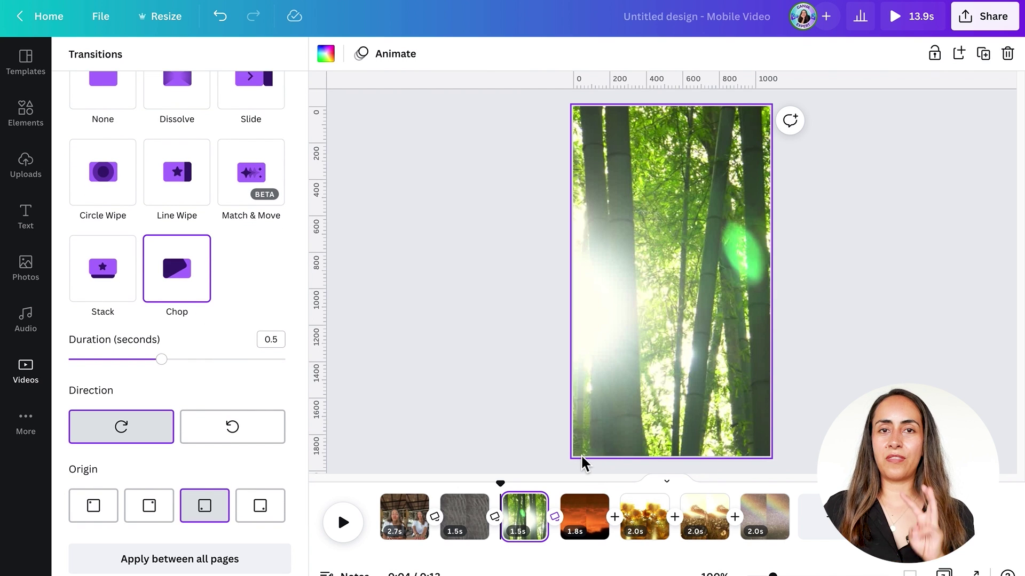
- Add a Chop transition between the red sunset page and the sunflower page with the bottom-right corner as origin
left_click(614, 516)
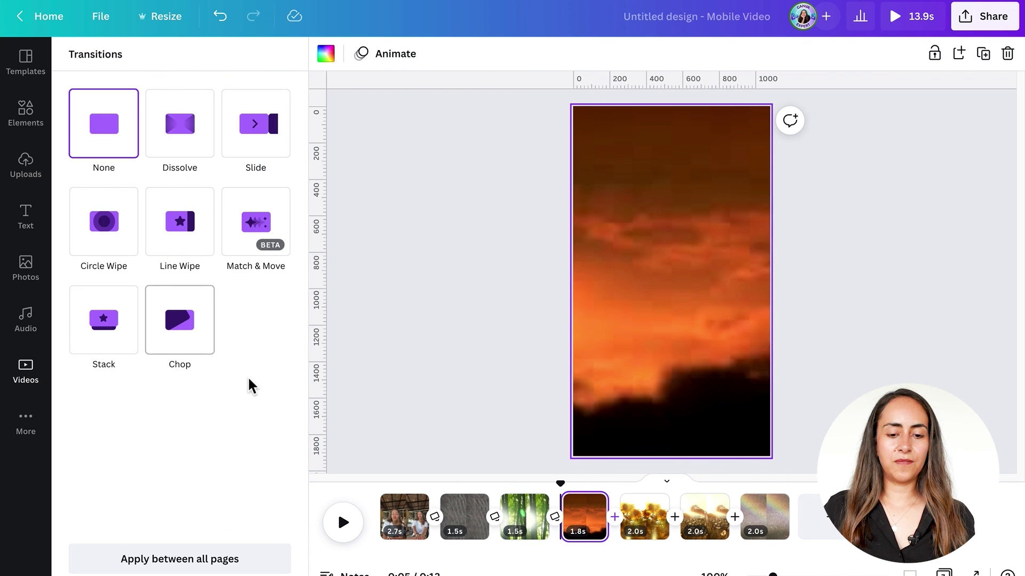
left_click(192, 341)
scroll(189, 447, "down", 1)
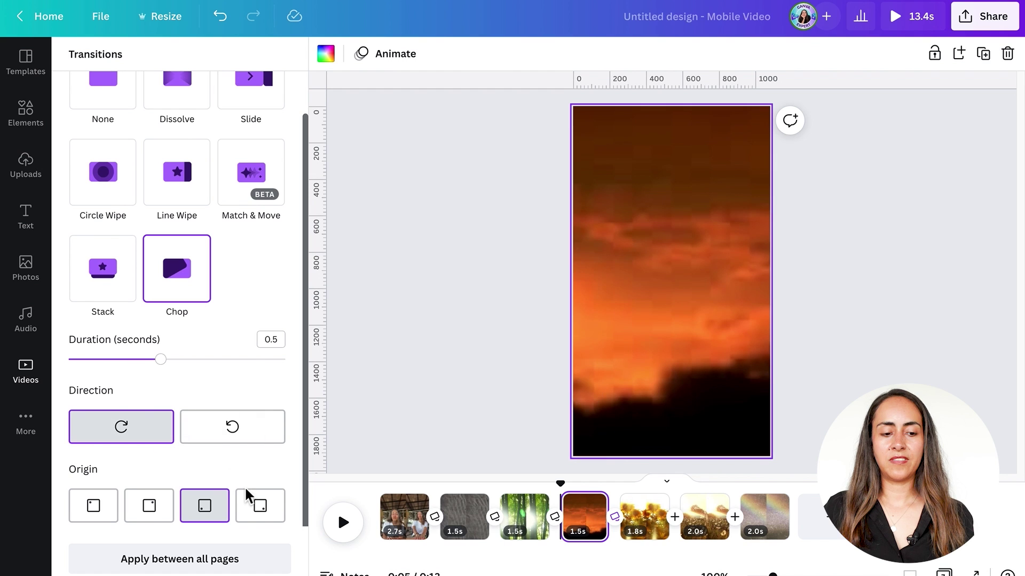
left_click(263, 515)
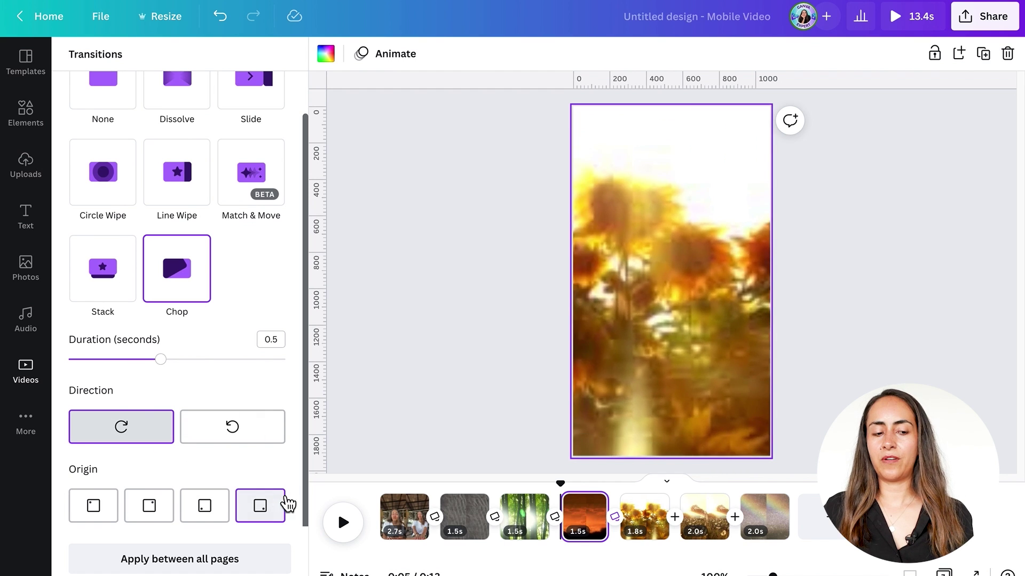
- Add a Chop transition between the sunflower page and the dandelion field page with the top-left corner as origin
left_click(684, 532)
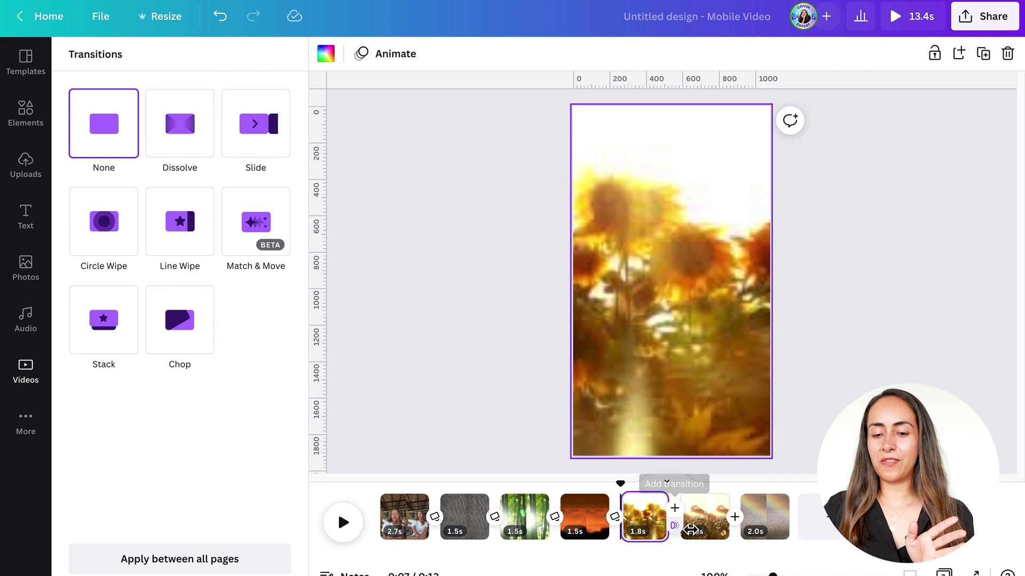
left_click(157, 366)
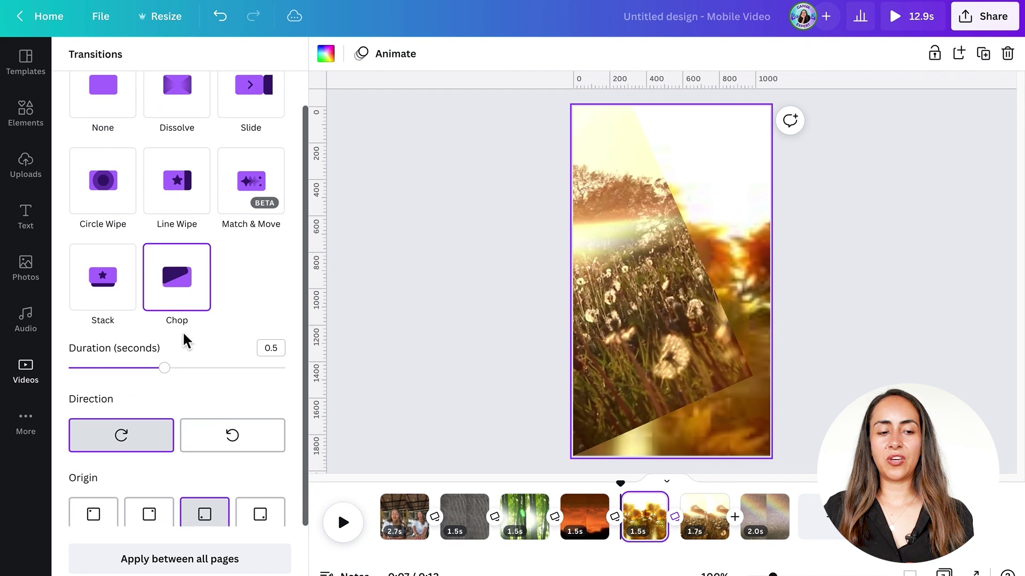
left_click(105, 516)
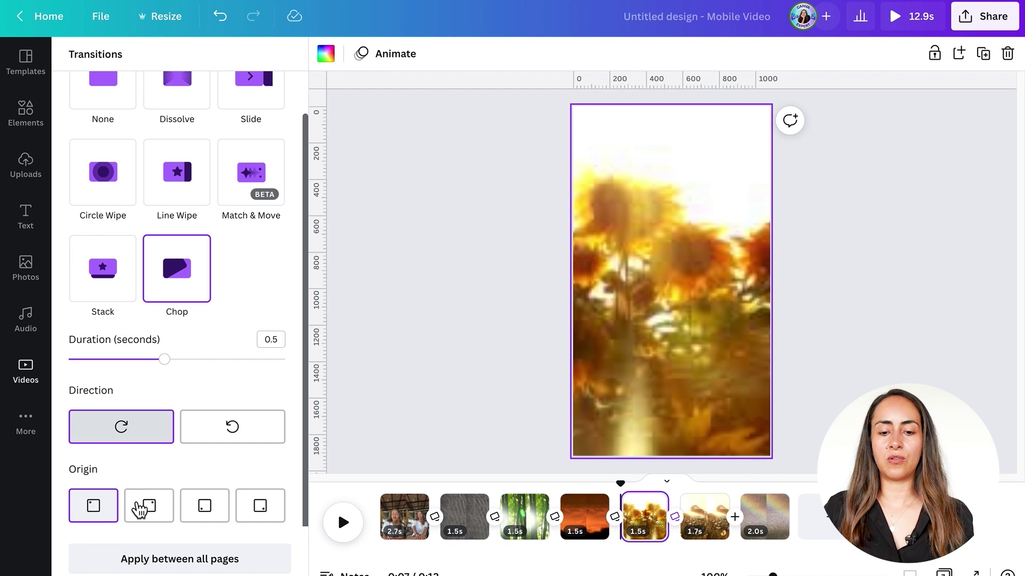
- Add a Chop transition between the dandelion field page and the rainbow page with the top-right corner as origin
left_click(734, 516)
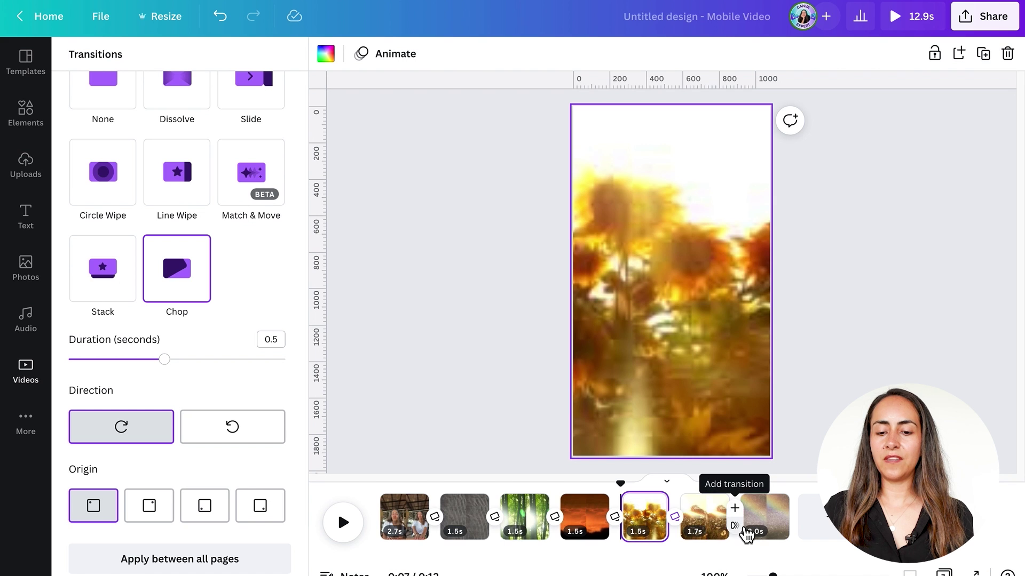
left_click(200, 344)
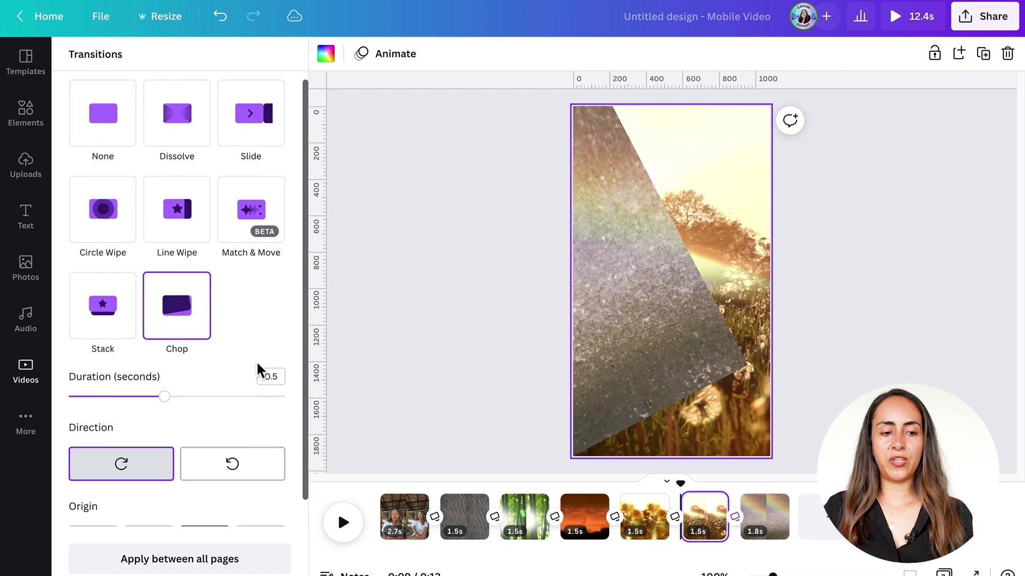
scroll(263, 370, "down", 2)
left_click(167, 506)
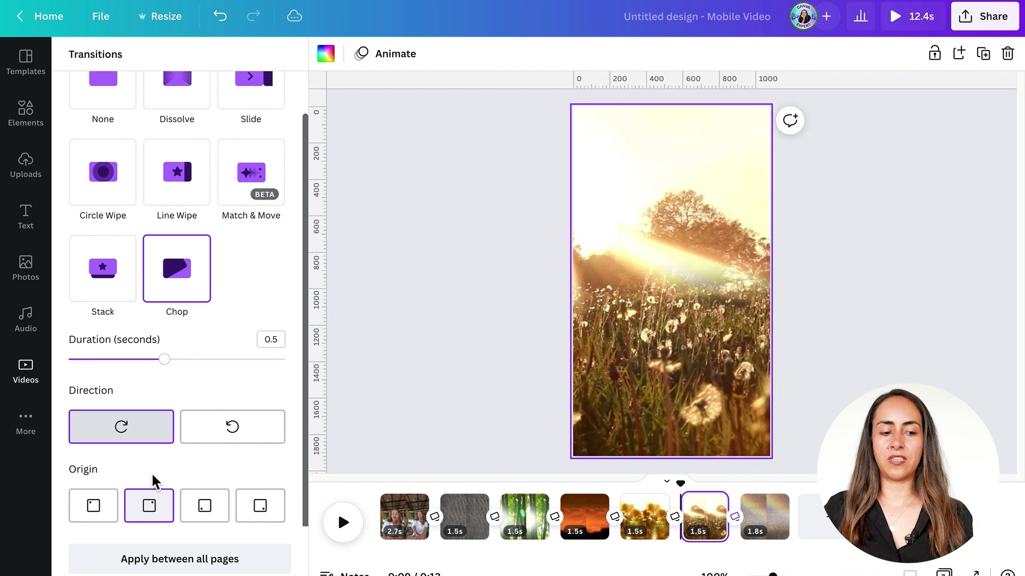
left_click(545, 403)
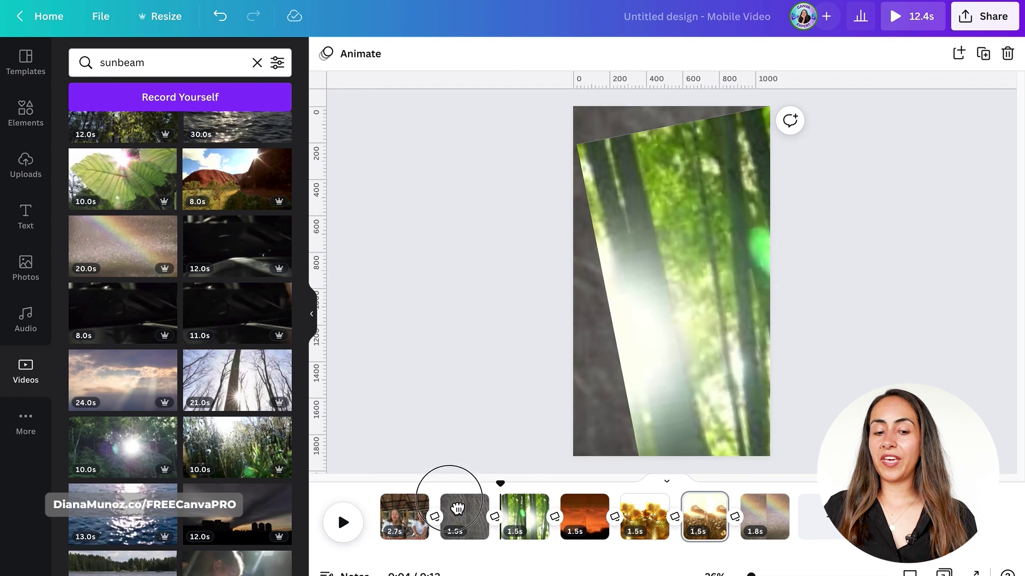
- Show the audio library and move the playhead to the moment the eyes close in the selfie clip on the first page
left_click(413, 507)
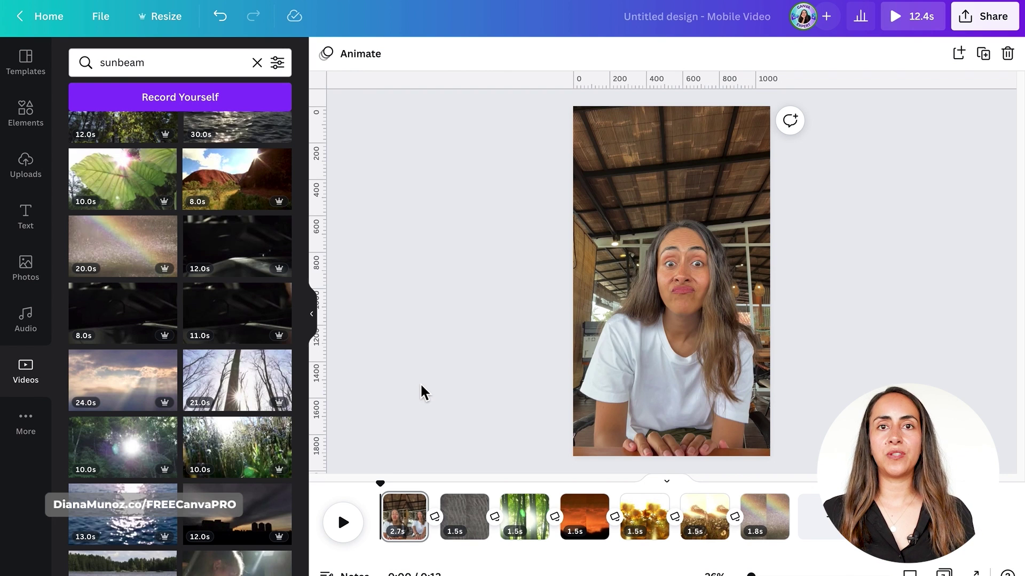
left_click(27, 322)
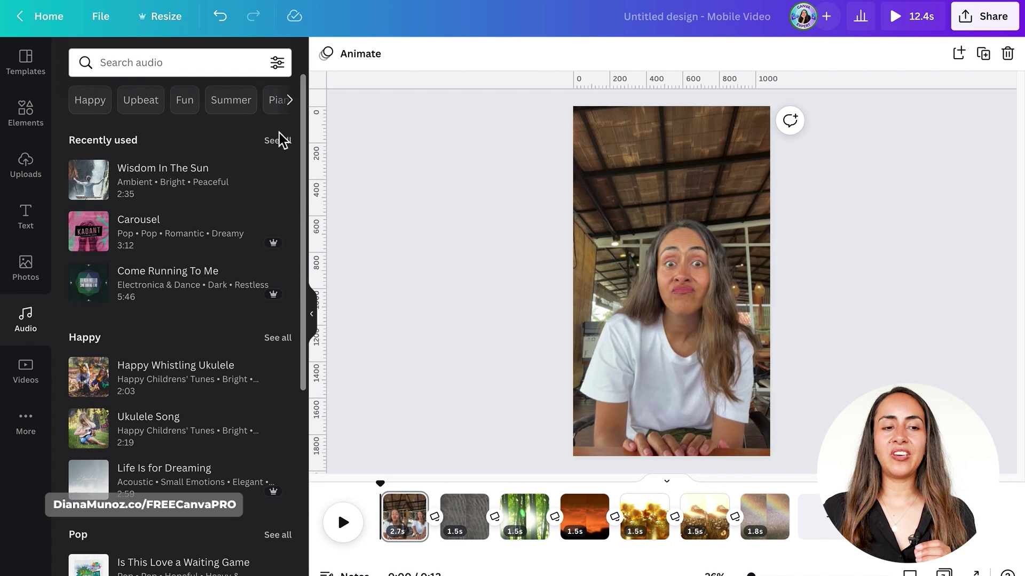
mouse_move(388, 498)
left_mouse_down()
mouse_move(381, 489)
mouse_move(396, 499)
left_mouse_up()
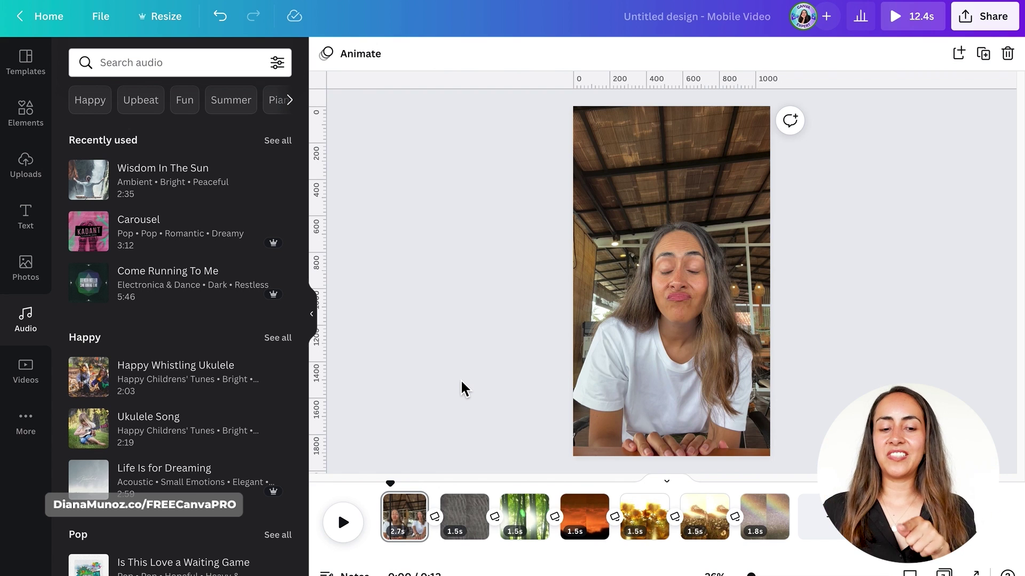
left_click_drag(393, 488, 392, 489)
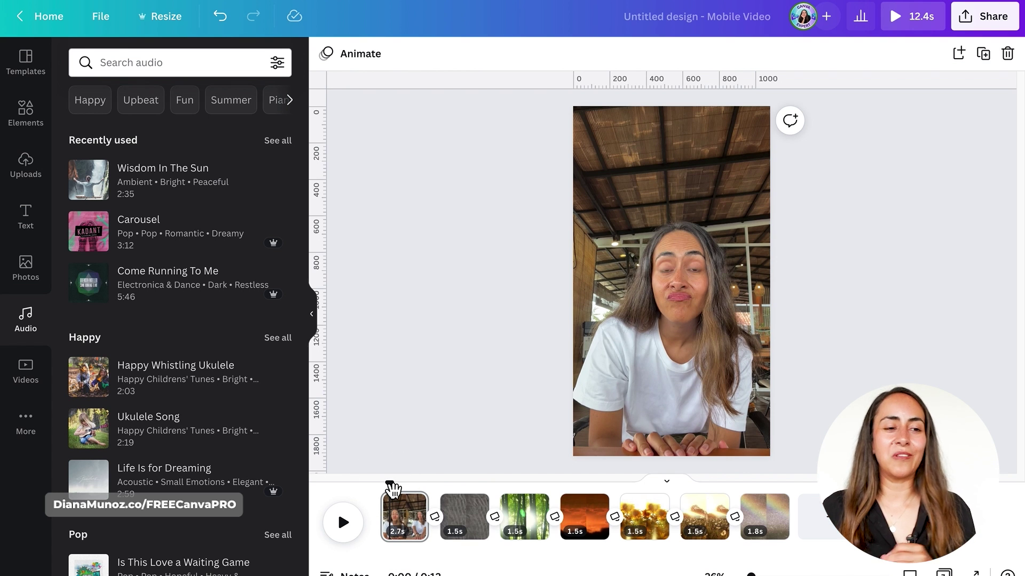
- Search the audio library for "blink sound effect"
left_click(123, 53)
type("bli")
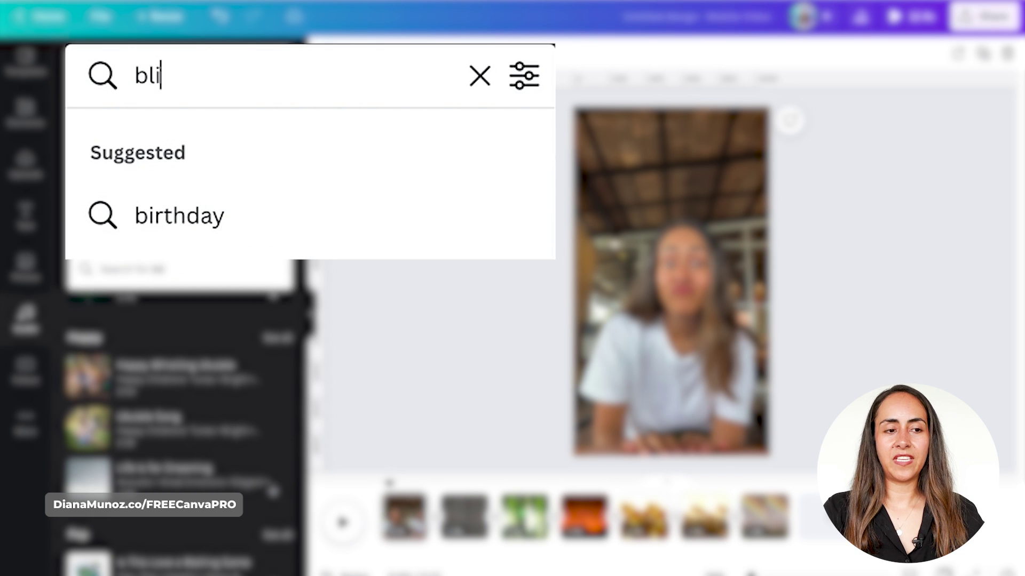
type("nk sound")
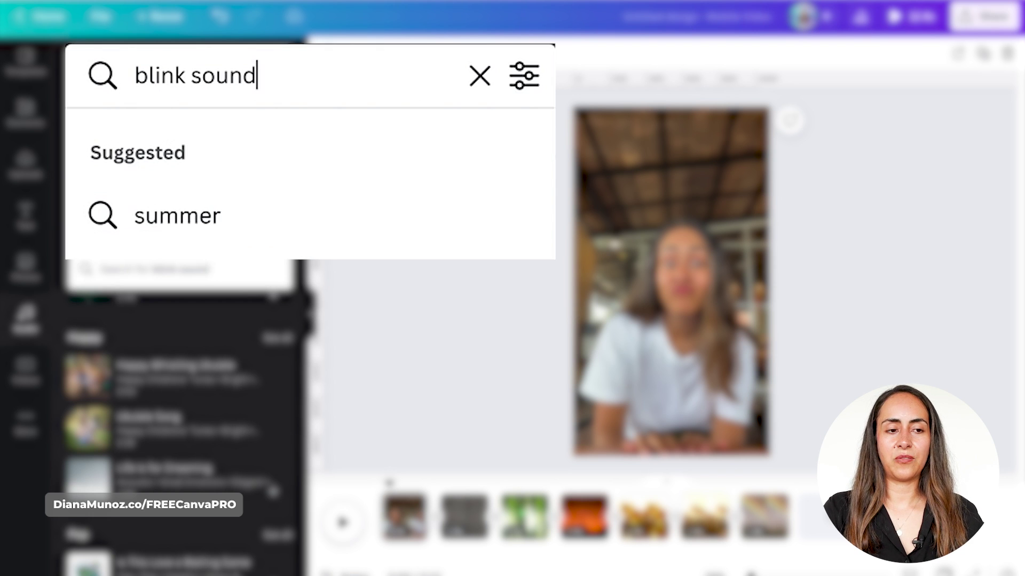
type(" effect")
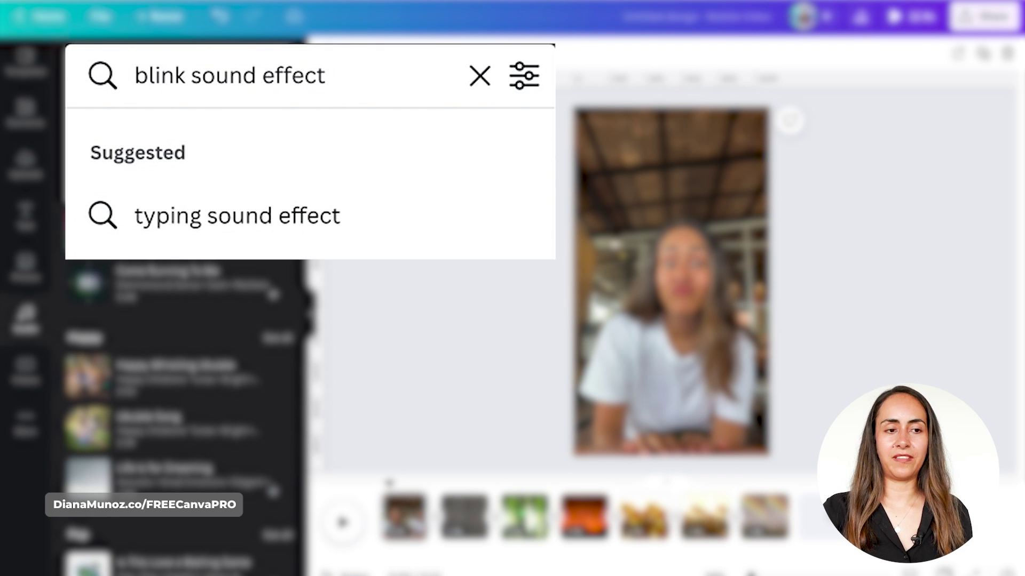
key("Return")
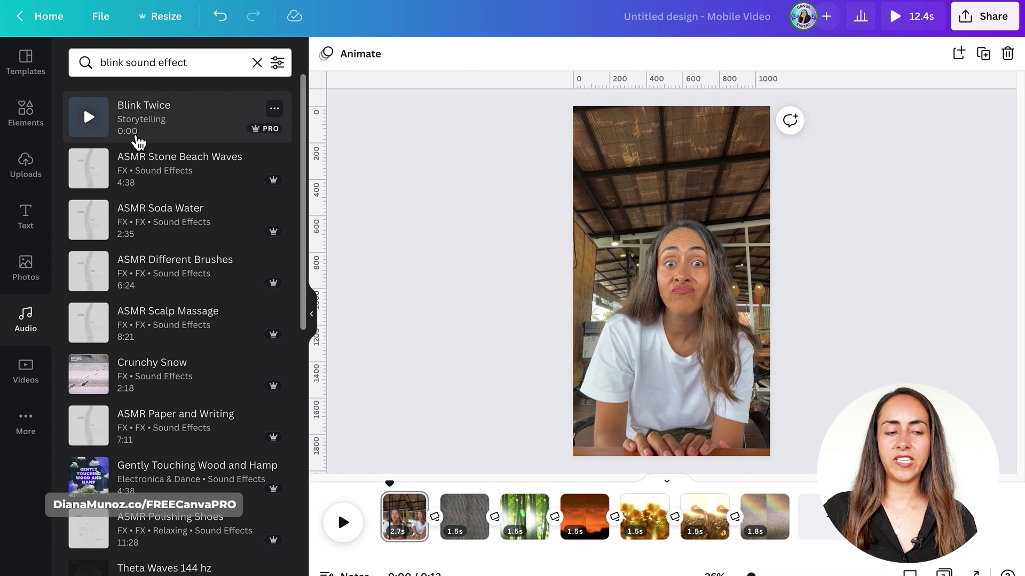
- Place the playhead on the blink in the selfie clip and add the Blink Twice sound effect there
left_click_drag(397, 486, 400, 485)
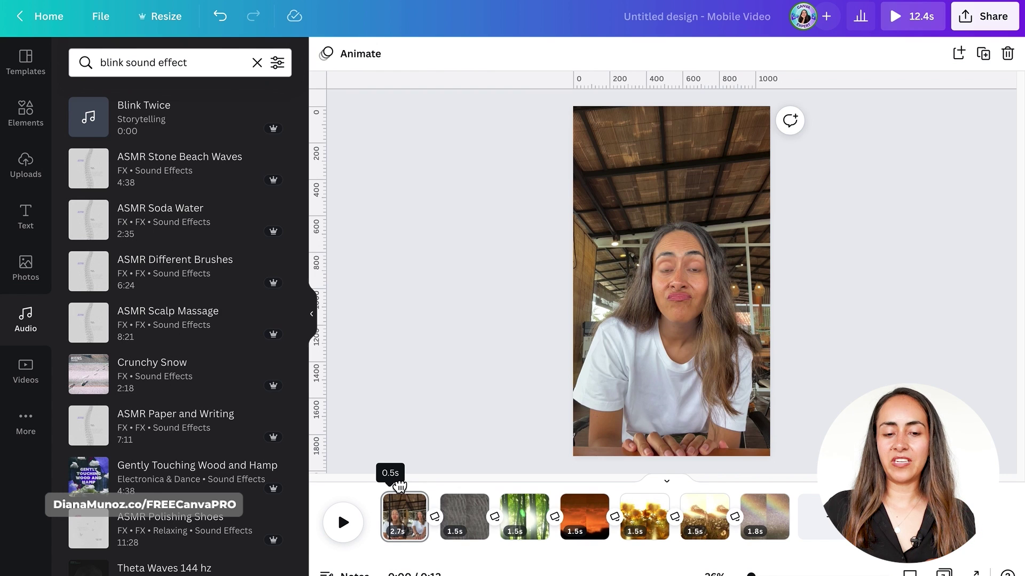
mouse_move(400, 486)
left_mouse_down()
mouse_move(393, 479)
mouse_move(397, 492)
left_mouse_up()
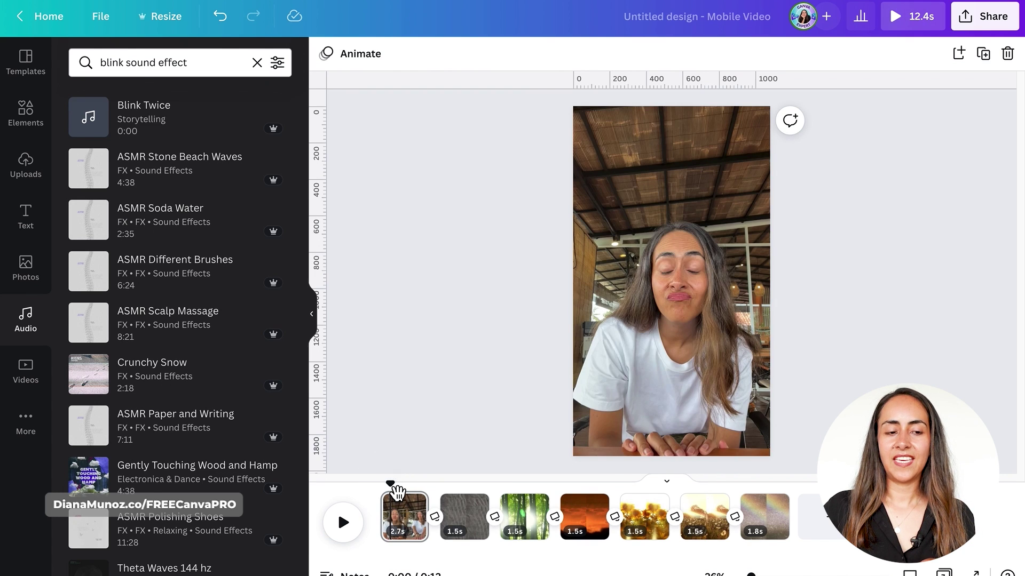
left_click(176, 126)
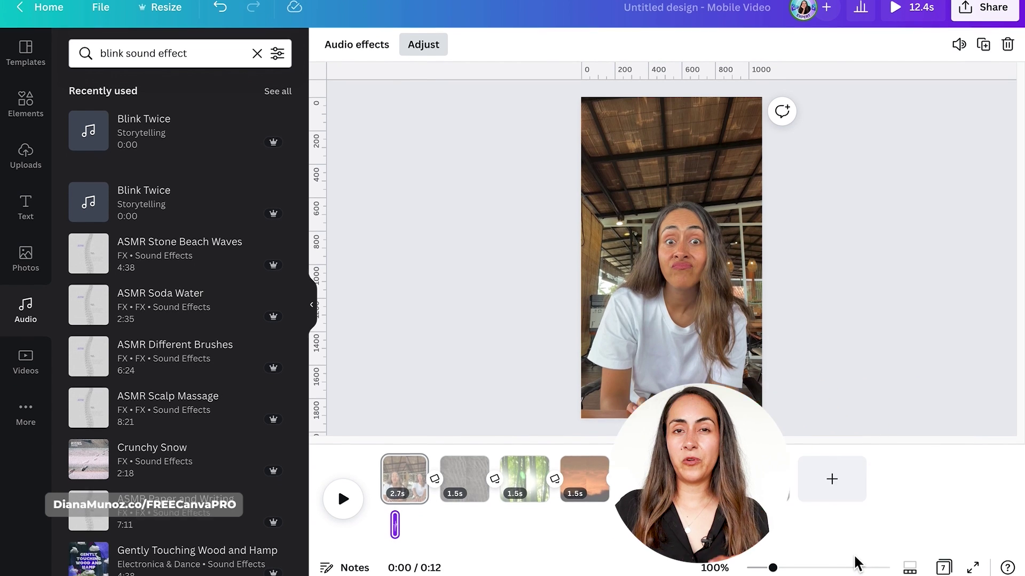
- Enlarge the timeline to 500% and play the selfie clip around the blink to check the sound effect's timing
left_click_drag(782, 568, 907, 571)
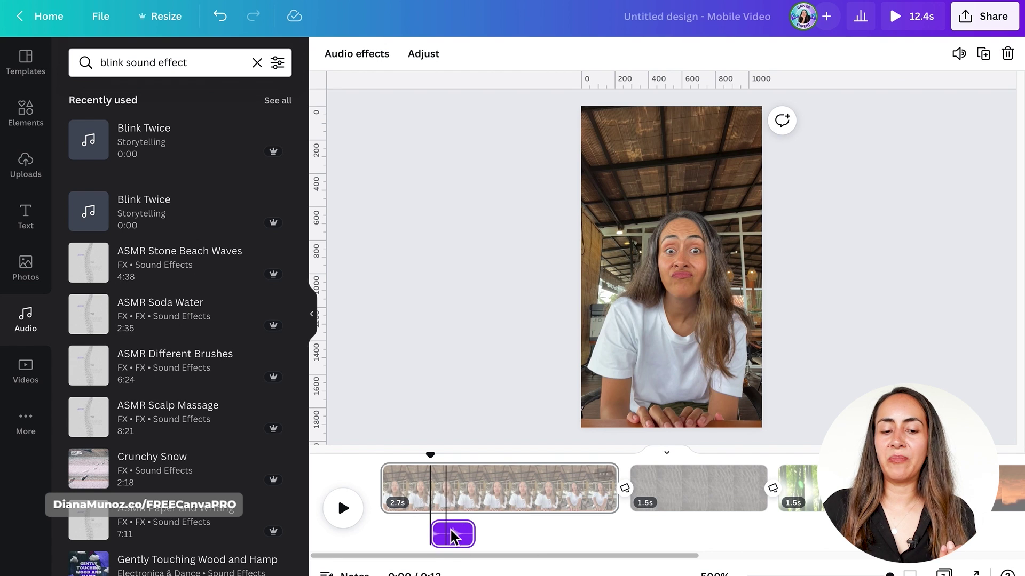
left_click(343, 508)
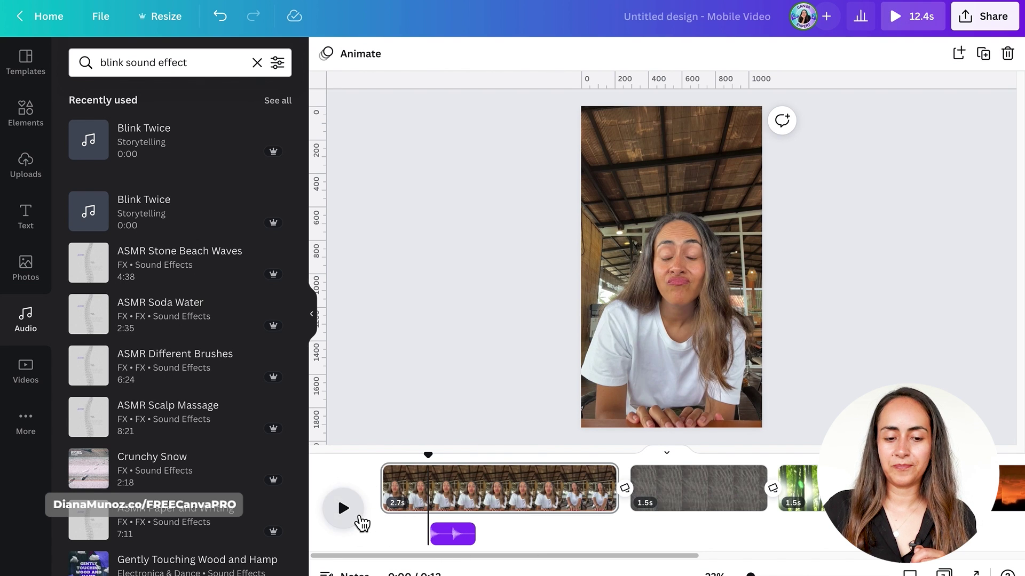
left_click(360, 521)
left_click_drag(498, 470, 426, 470)
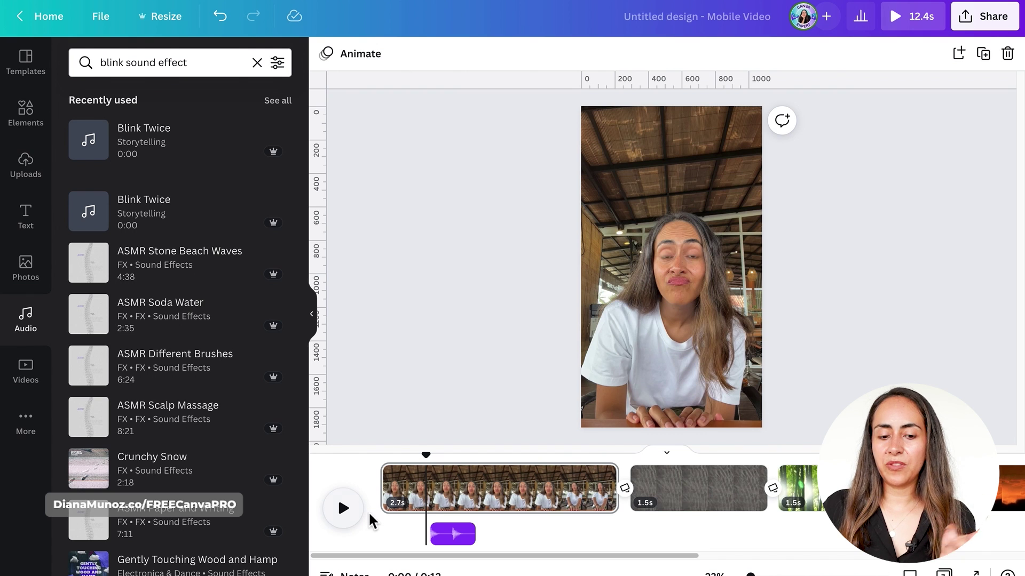
left_click(344, 510)
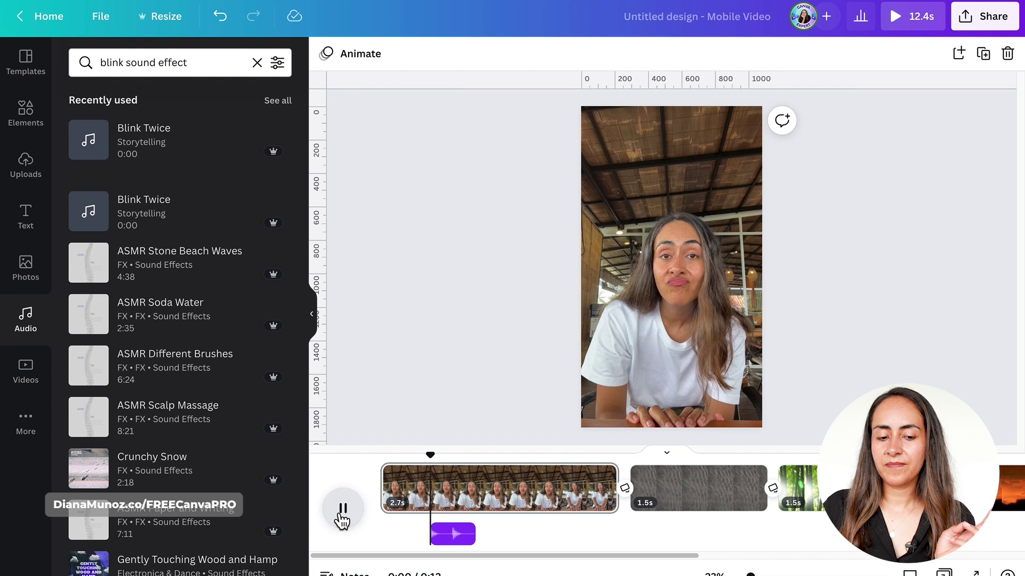
left_click(343, 510)
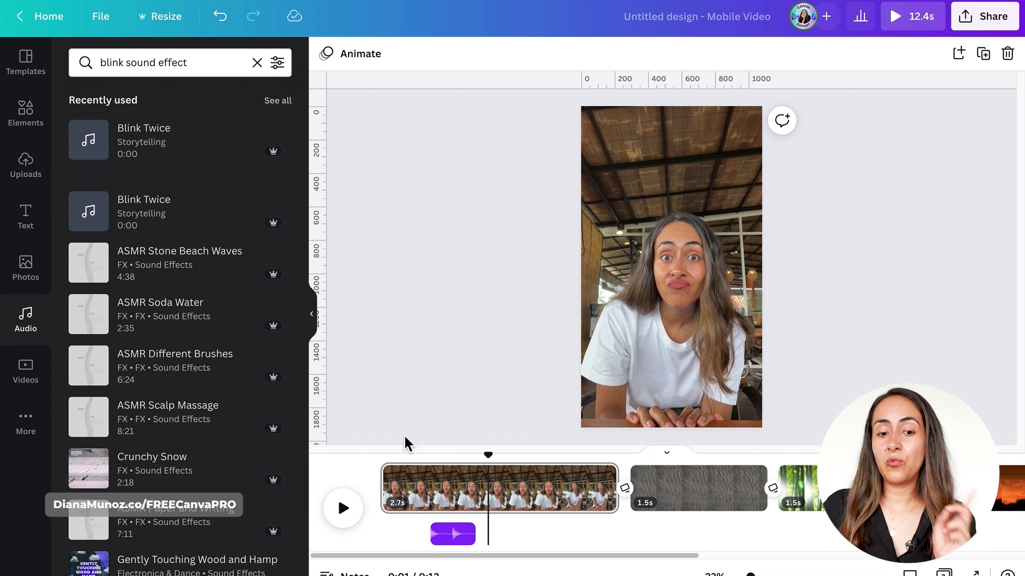
- Trim the end of the Blink Twice audio to keep only its first half, and return the playhead to just before it
left_click_drag(488, 455, 449, 466)
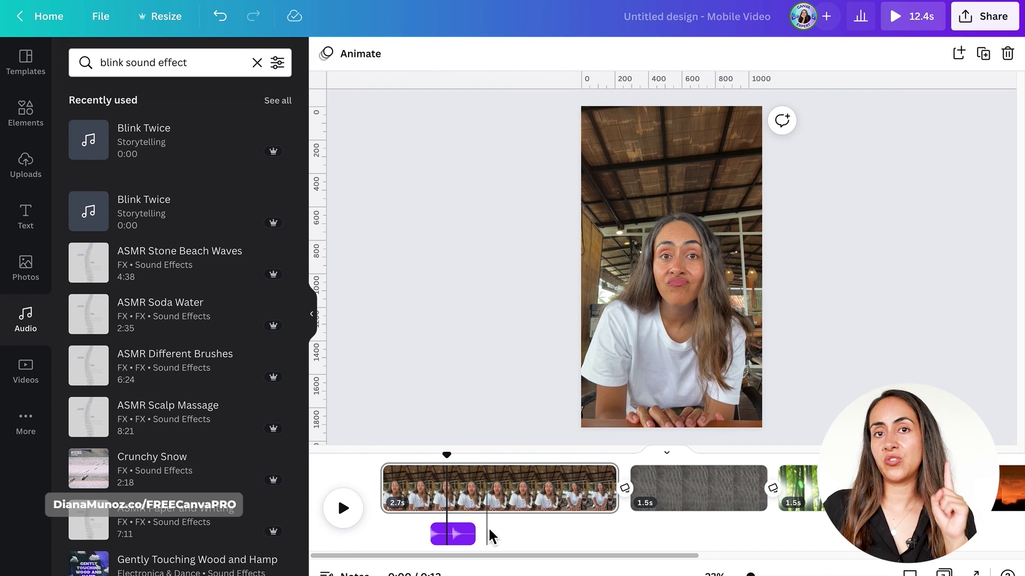
left_click(463, 536)
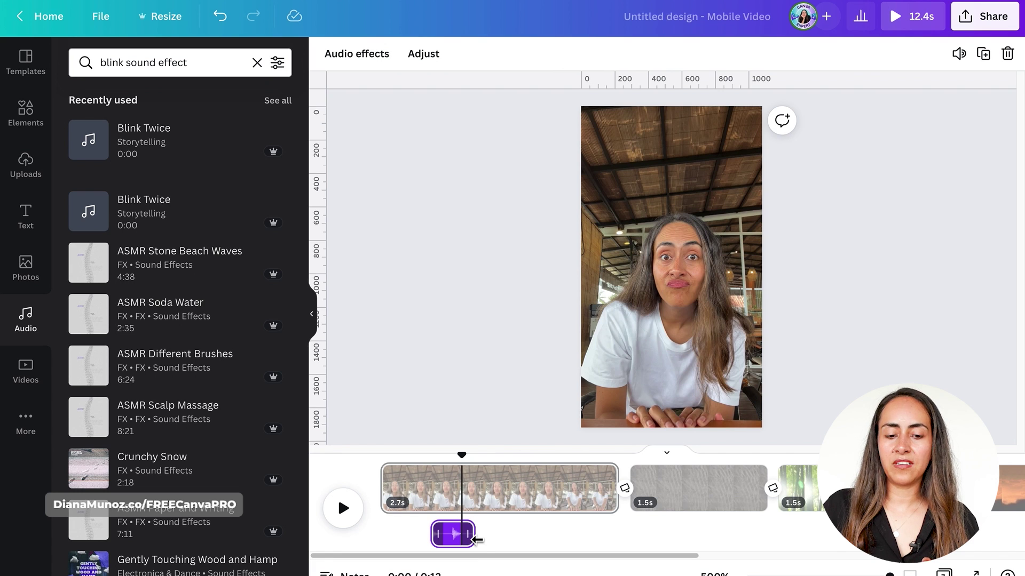
left_click_drag(476, 540, 452, 541)
left_click_drag(453, 466, 428, 470)
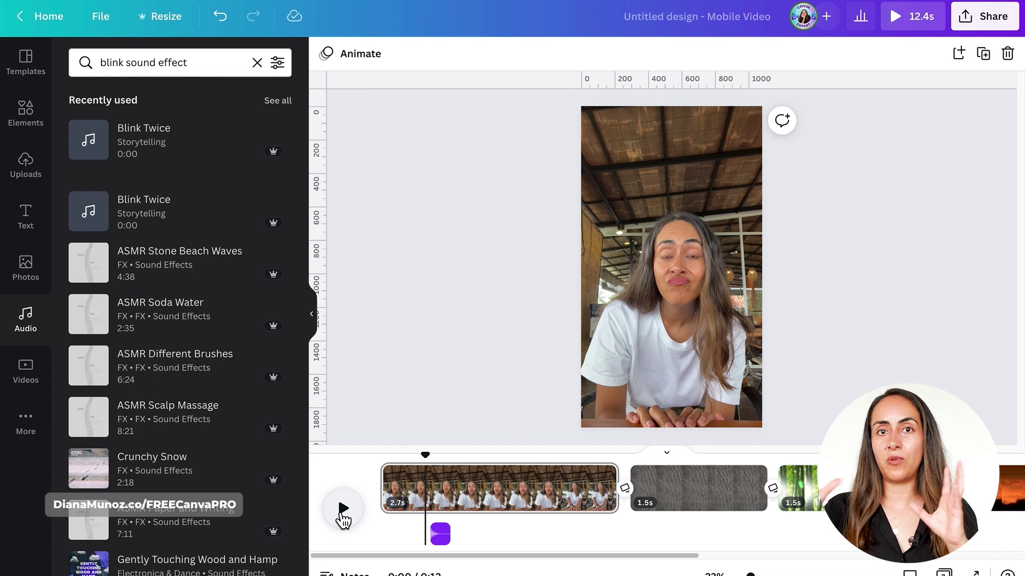
- Play the selfie clip around the blink to check the trimmed Blink Twice sound effect
left_click(343, 514)
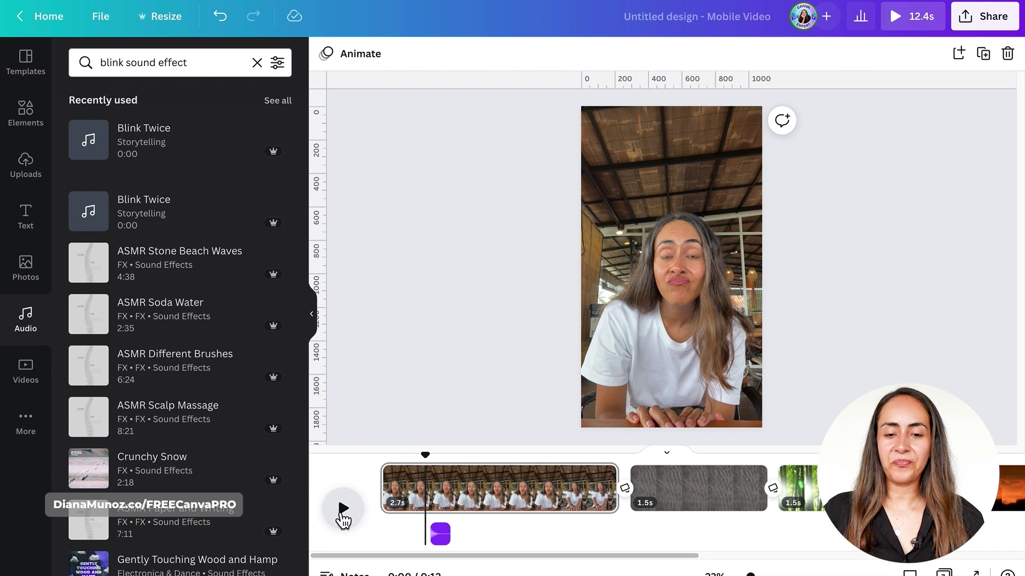
left_click(342, 514)
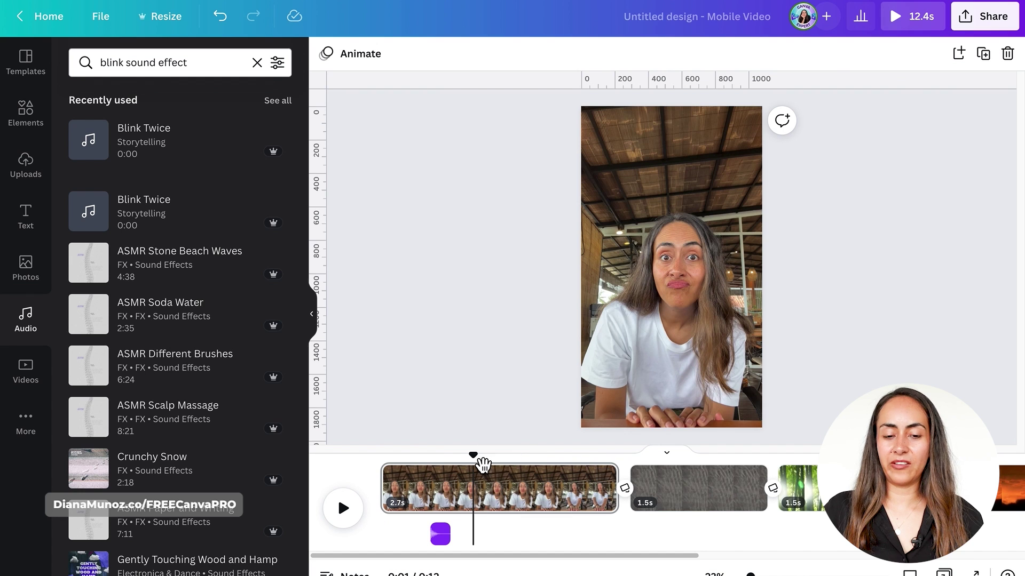
left_click_drag(474, 467, 439, 469)
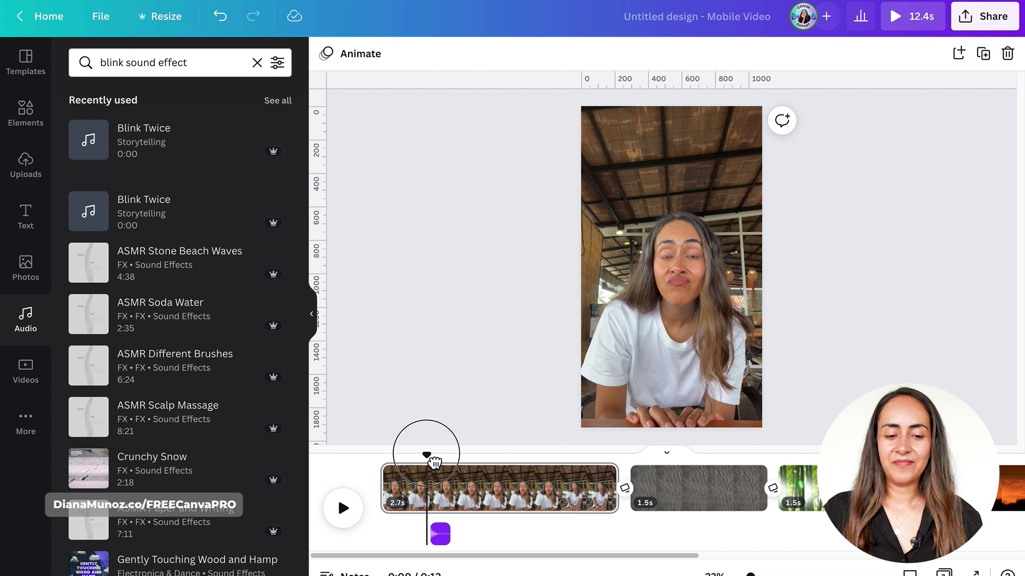
left_click_drag(427, 458, 416, 457)
left_click(344, 519)
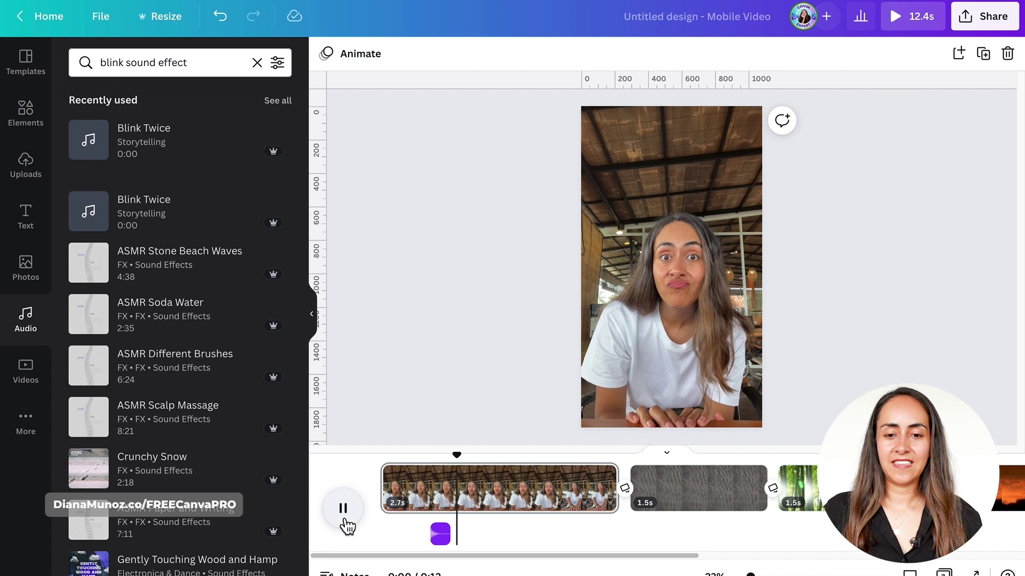
left_click(345, 519)
- Place the playhead near the end of the selfie clip, where the first transition begins
left_click_drag(491, 460, 603, 472)
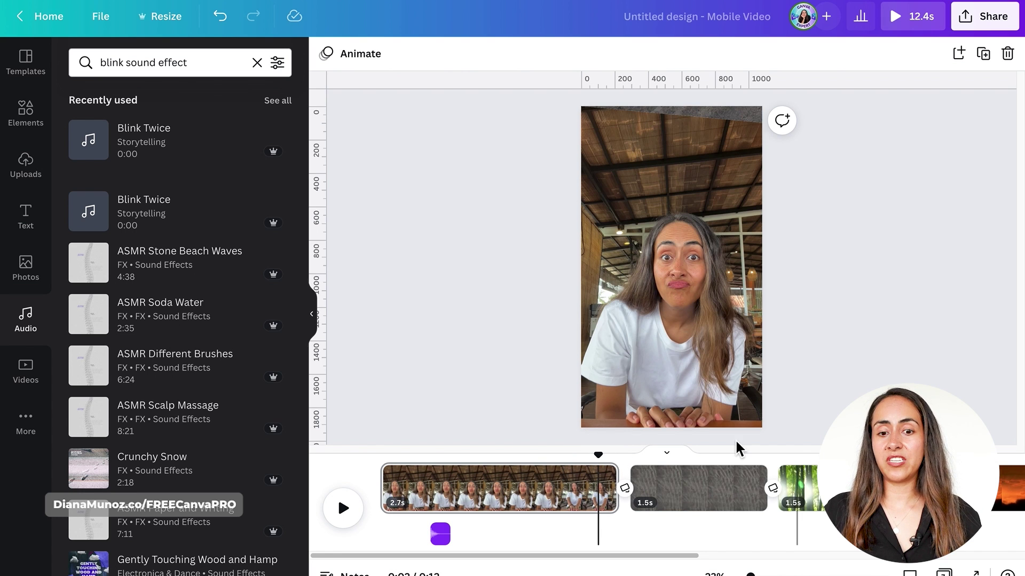
left_click(602, 459)
mouse_move(607, 464)
left_mouse_down()
mouse_move(591, 469)
mouse_move(611, 462)
left_mouse_up()
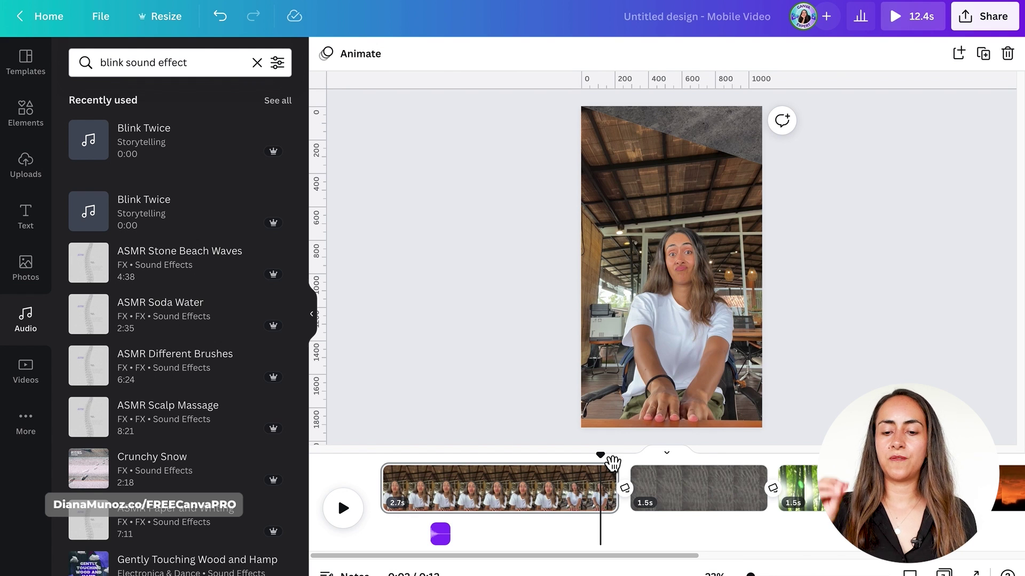
- Search the audio library for "whip whoosh" and add Whip,Whoosh 10 at the playhead for the first transition
left_click(251, 66)
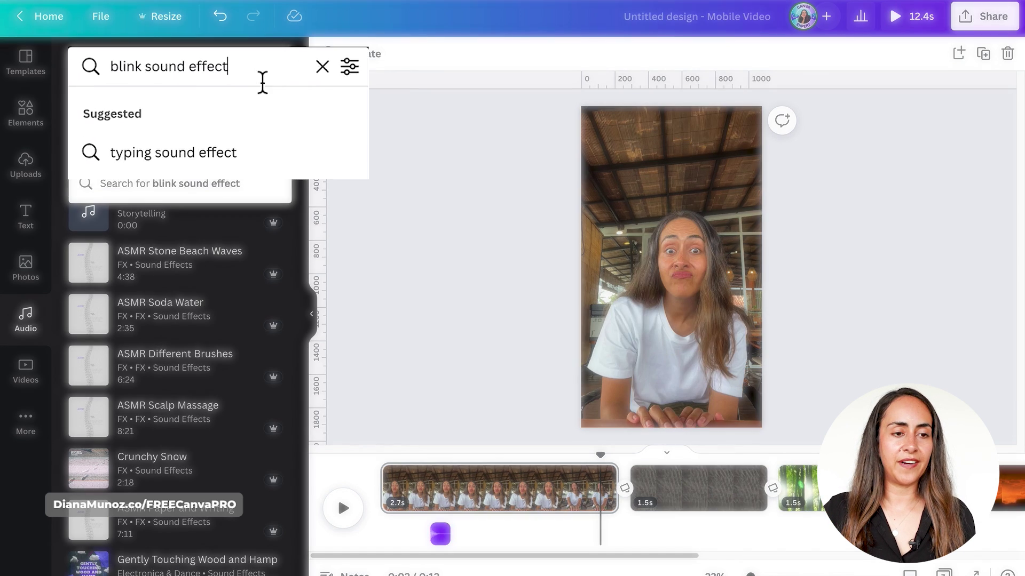
triple_click(214, 64)
type("whip ")
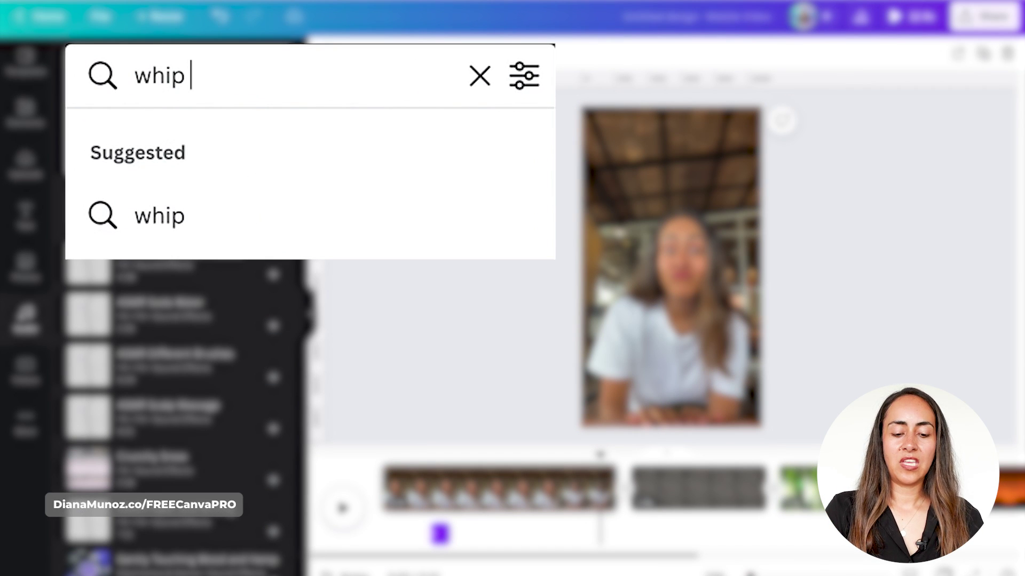
type("whoos")
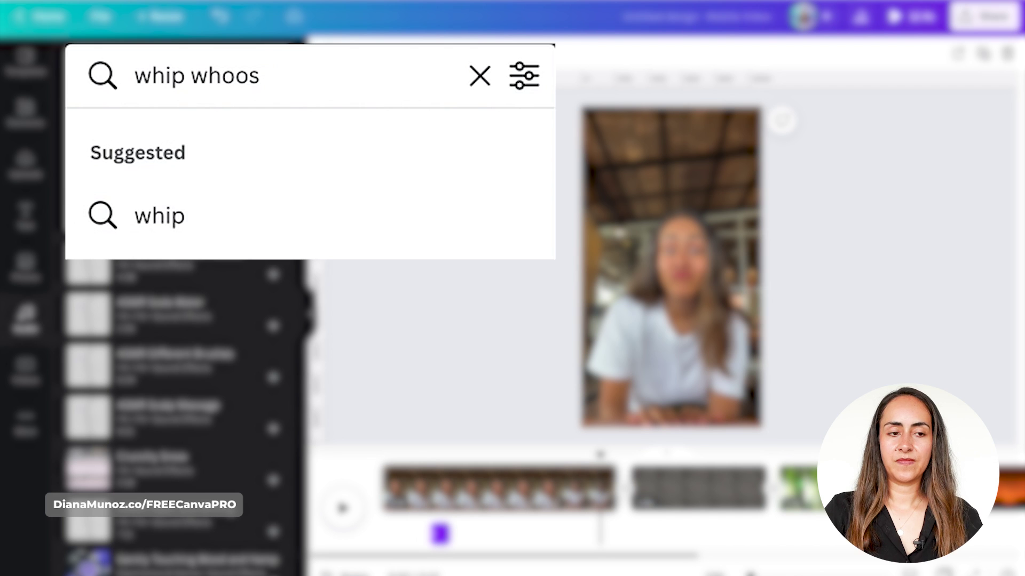
type("eh")
key("Return")
scroll(230, 155, "down", 3)
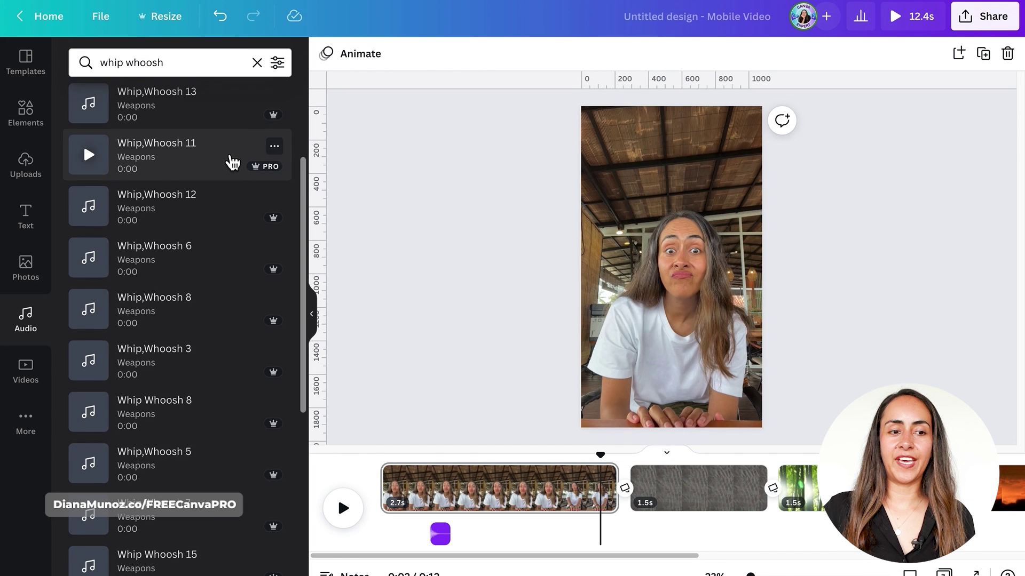
scroll(229, 226, "down", 1)
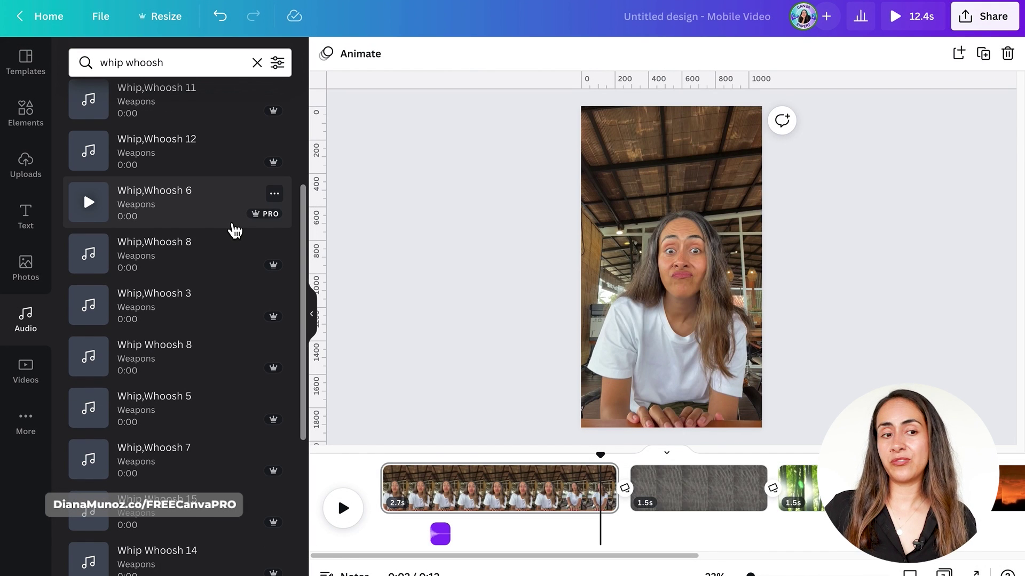
scroll(234, 230, "up", 4)
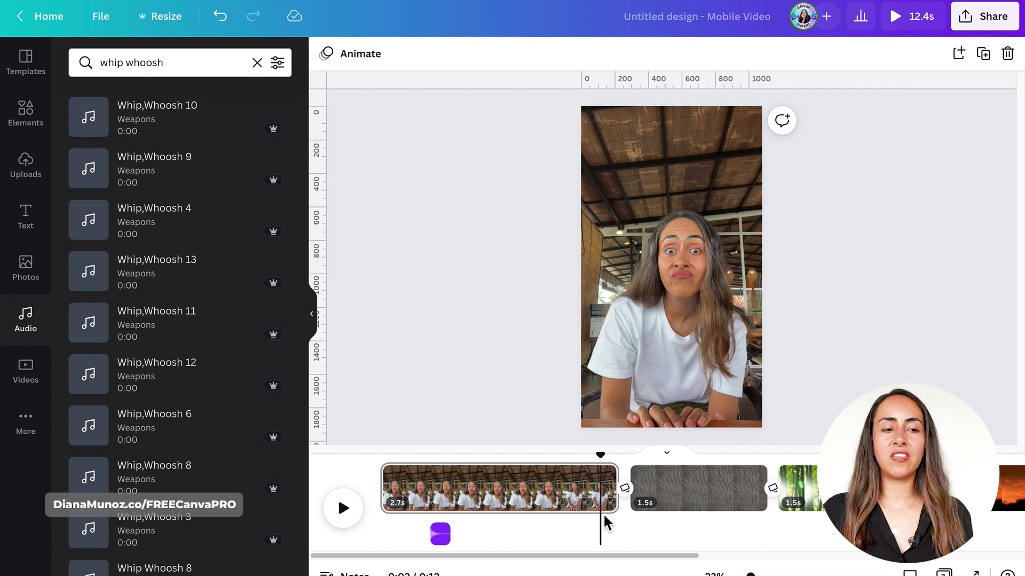
left_click(207, 113)
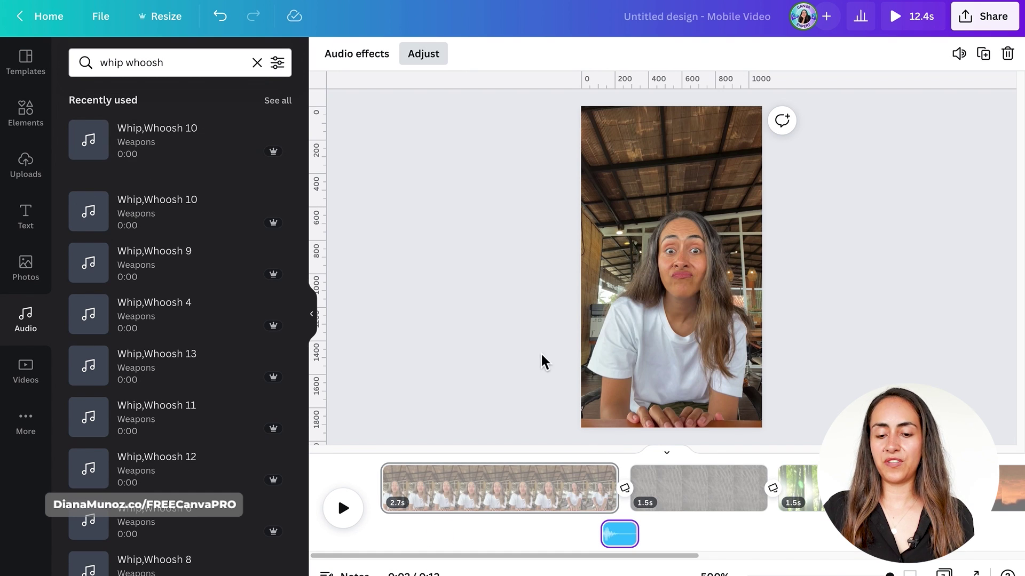
- Place the playhead where the grey texture clip starts changing to the bamboo clip and add Whip,Whoosh 9 there
left_click(729, 459)
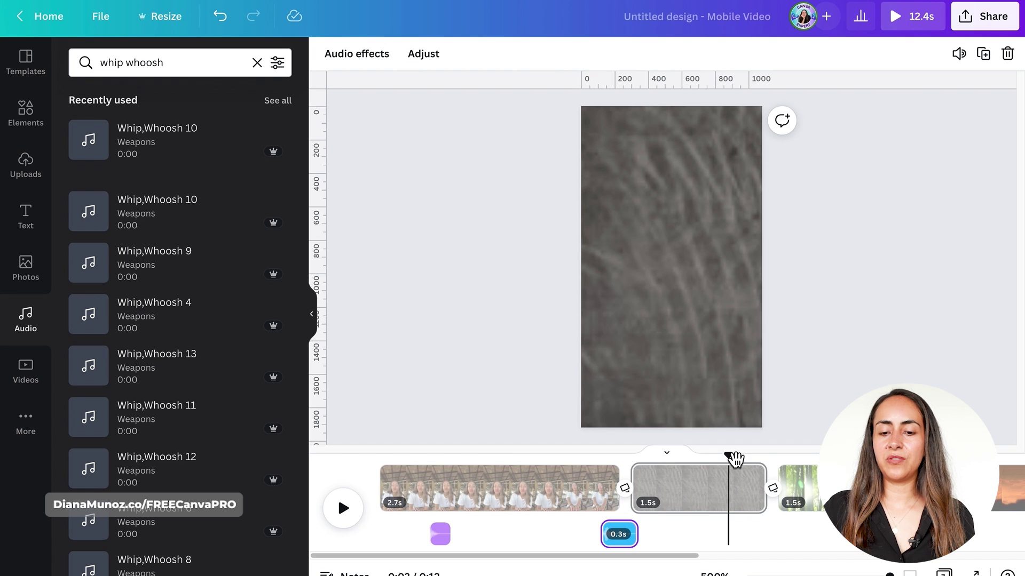
left_click_drag(735, 459, 758, 462)
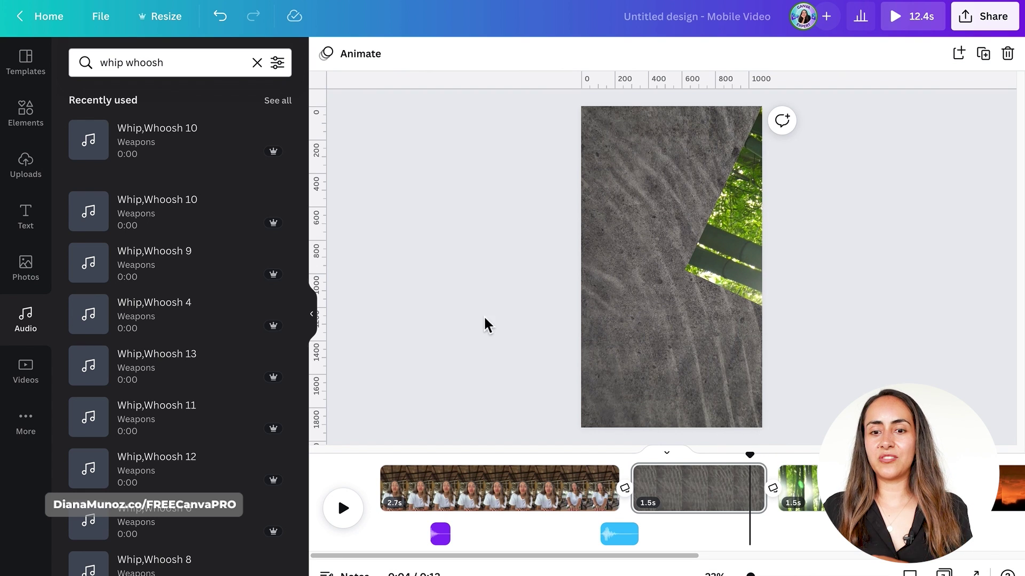
mouse_move(158, 268)
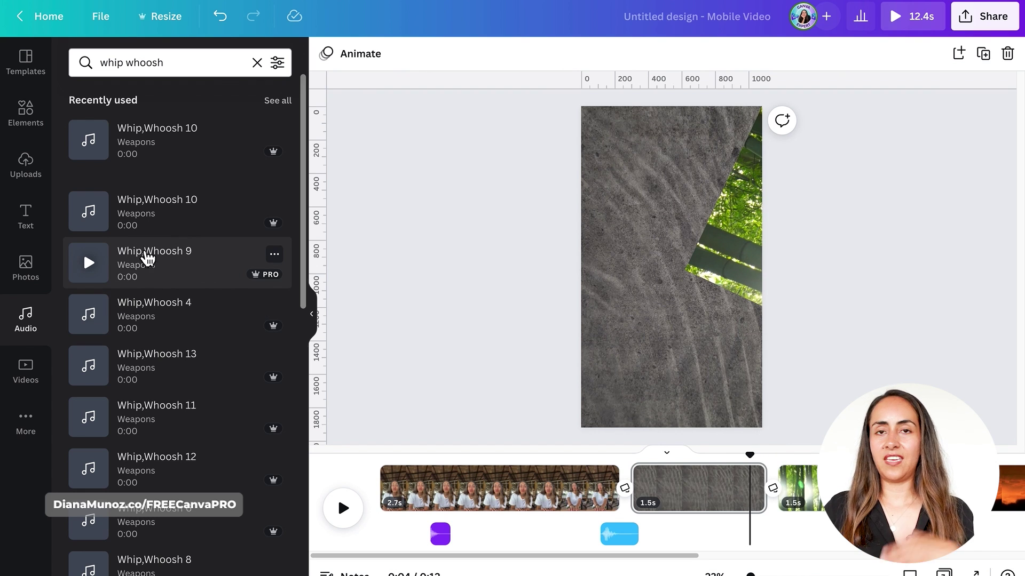
left_click(203, 264)
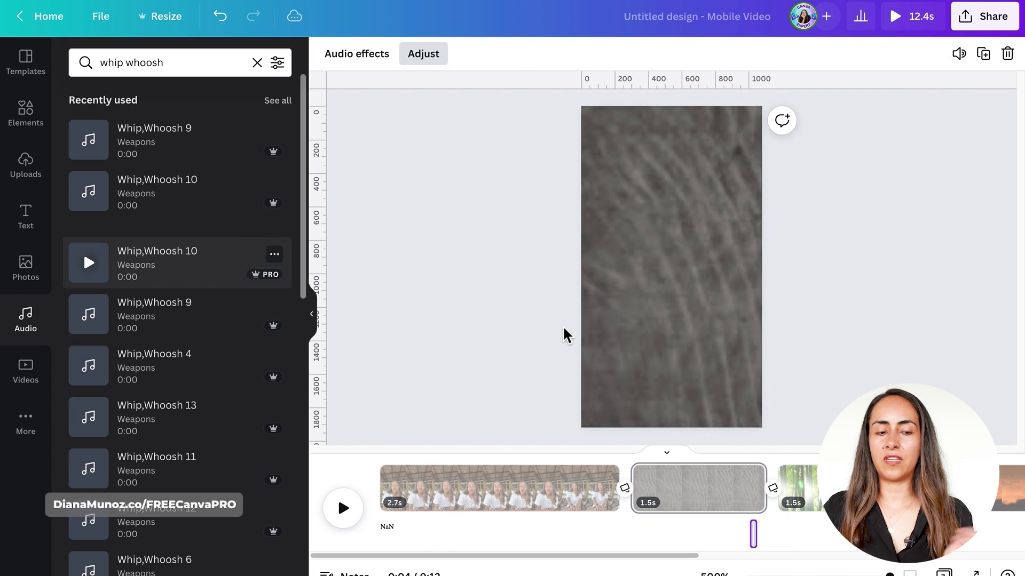
- Add whip whoosh sounds at the start of each remaining clip transition, including Whip,Whoosh 4, Whip,Whoosh 13 and Whip,Whoosh 11
left_click(755, 469)
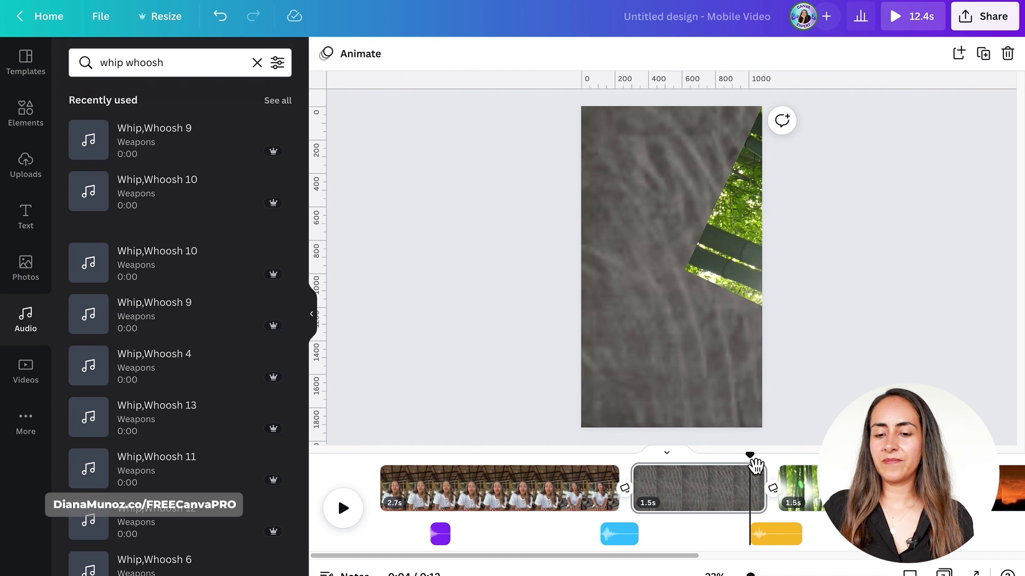
left_click_drag(754, 467, 903, 462)
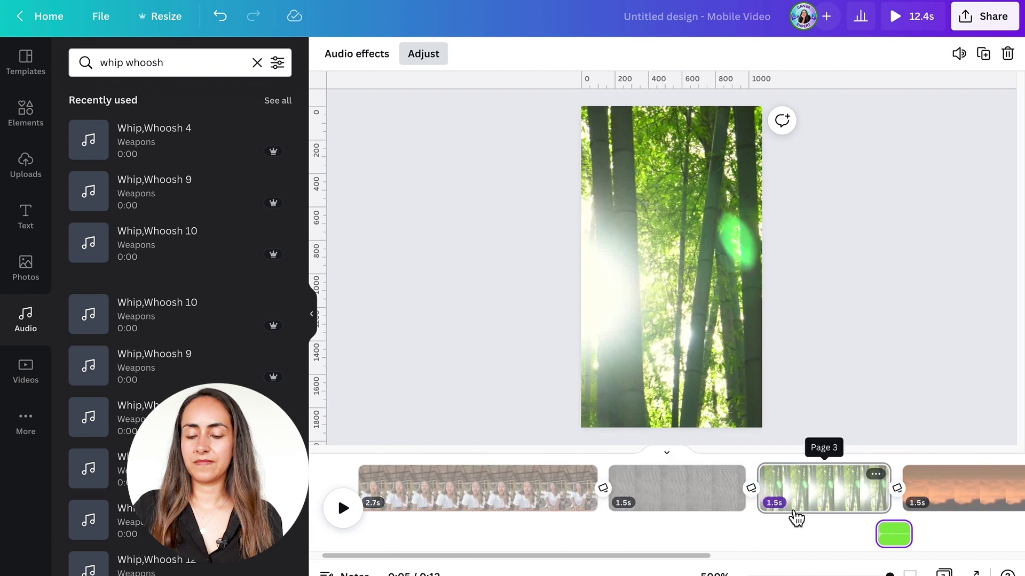
left_click_drag(893, 454, 596, 455)
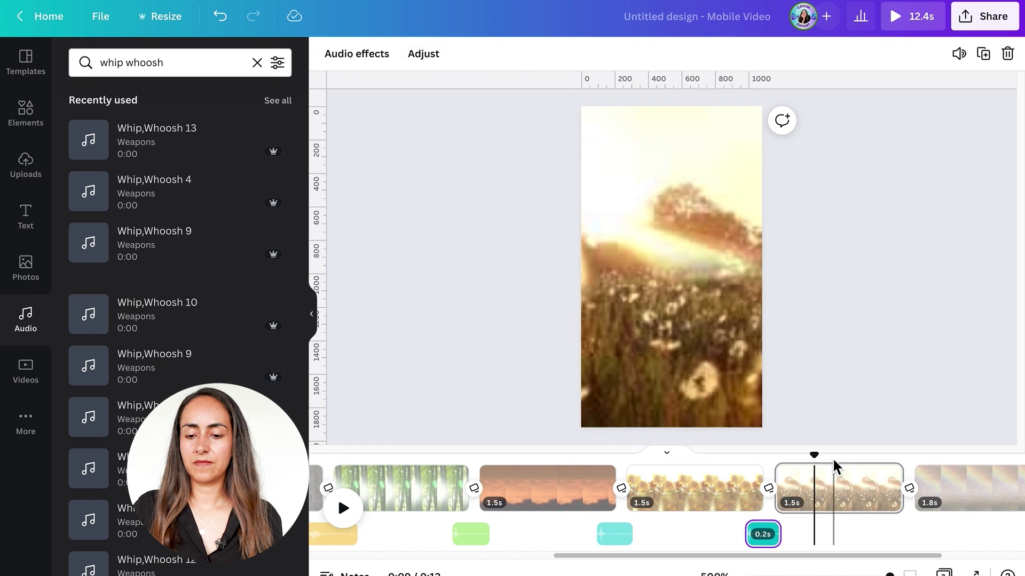
left_click_drag(812, 455, 884, 454)
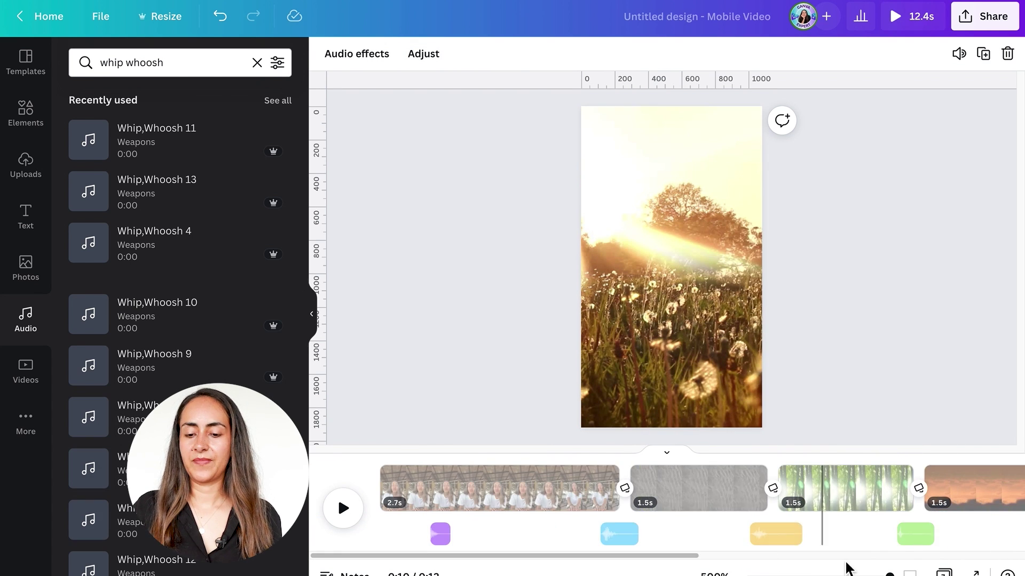
left_click_drag(846, 567, 817, 570)
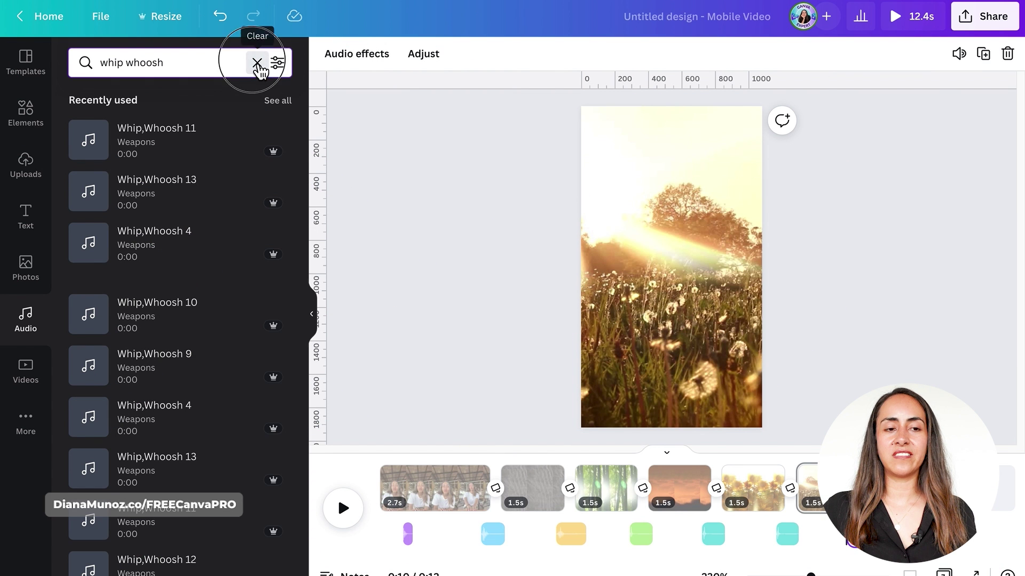
- Clear the audio search, browse the music genres and look through the full Pop collection
left_click(256, 62)
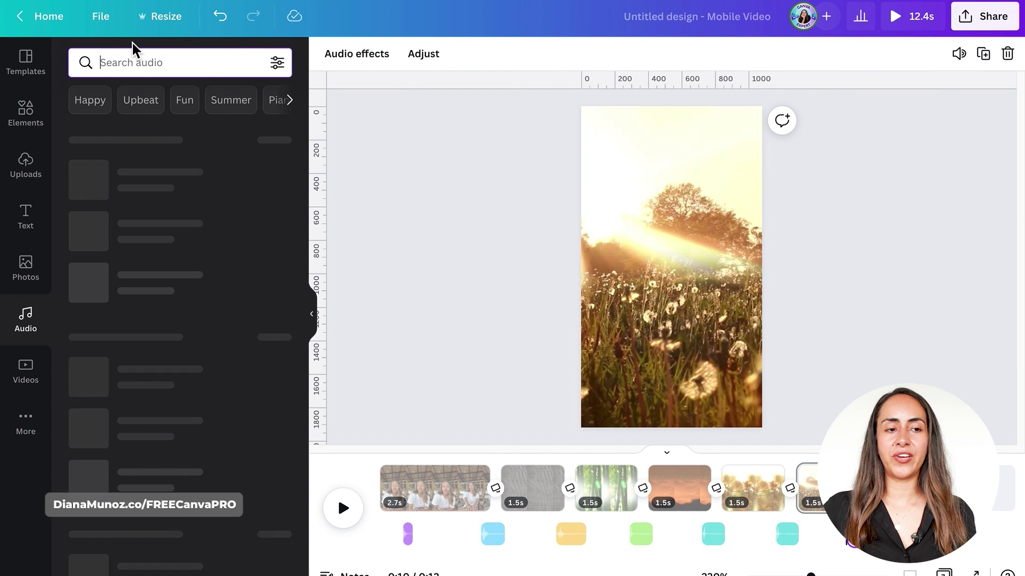
scroll(197, 228, "down", 6)
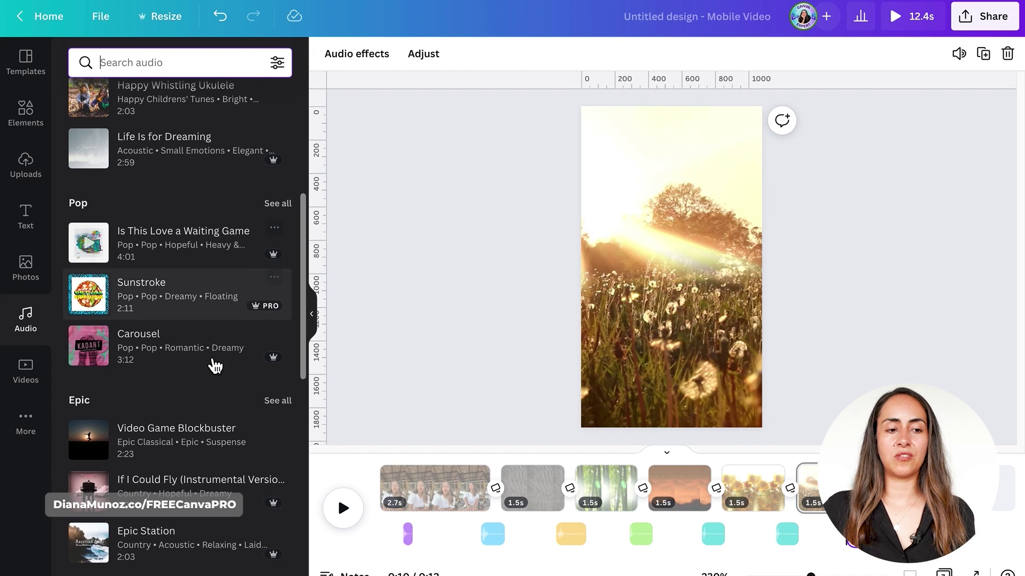
scroll(222, 451, "down", 3)
scroll(171, 234, "up", 2)
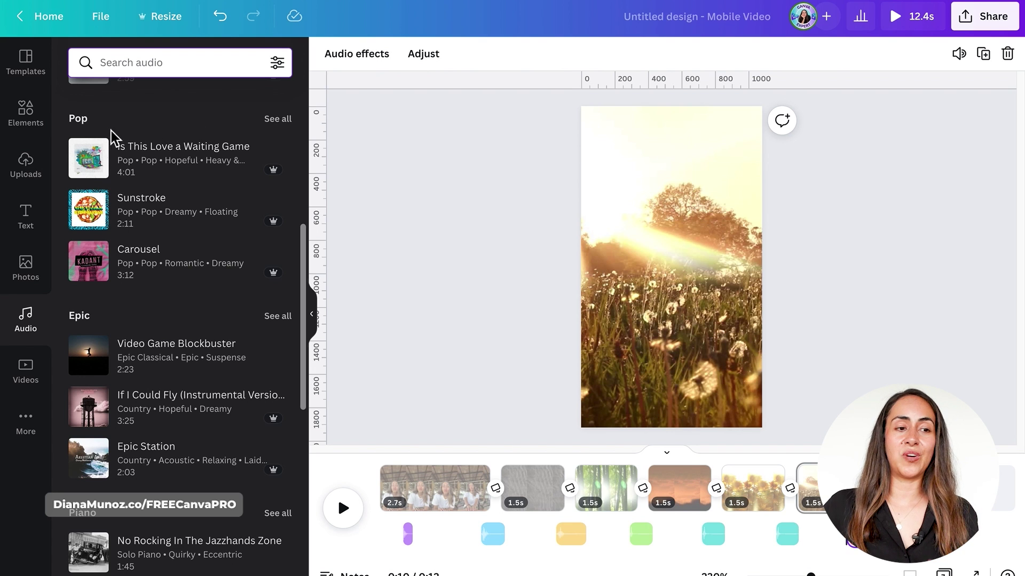
left_click(289, 128)
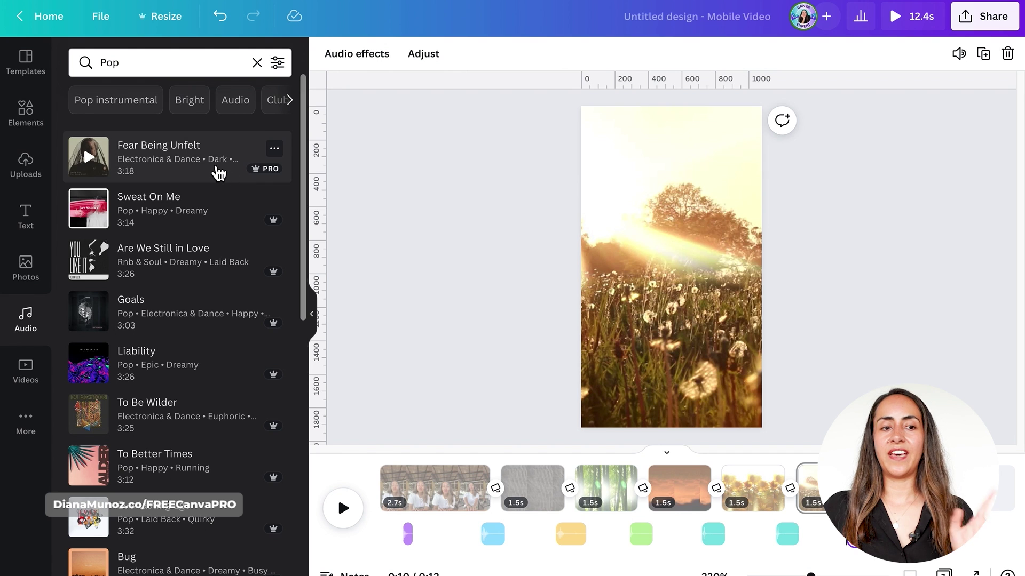
scroll(218, 172, "down", 1)
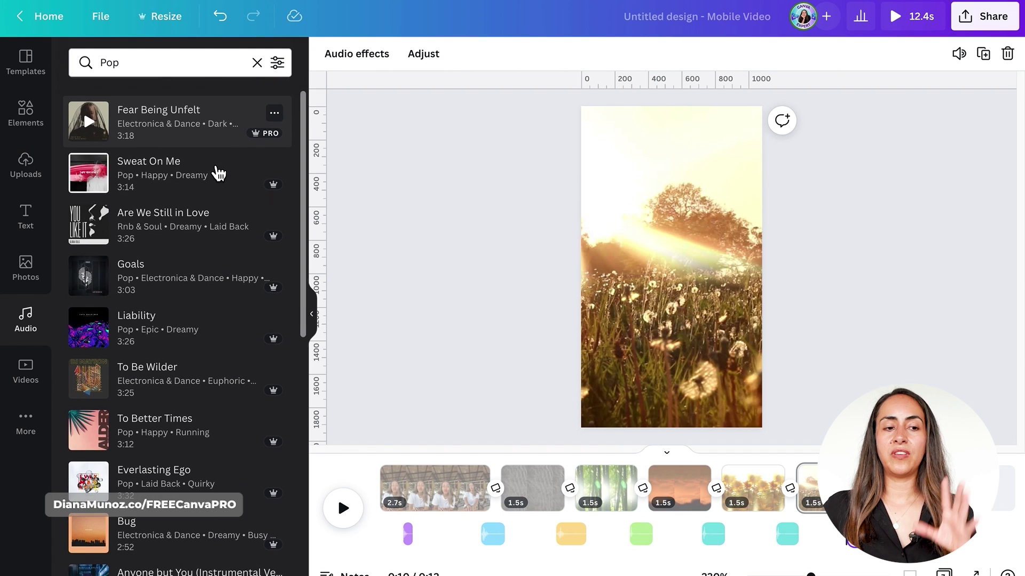
scroll(218, 172, "up", 1)
- Search the audio library for "hip hop" and filter the tracks to Instrumentals
left_click(192, 71)
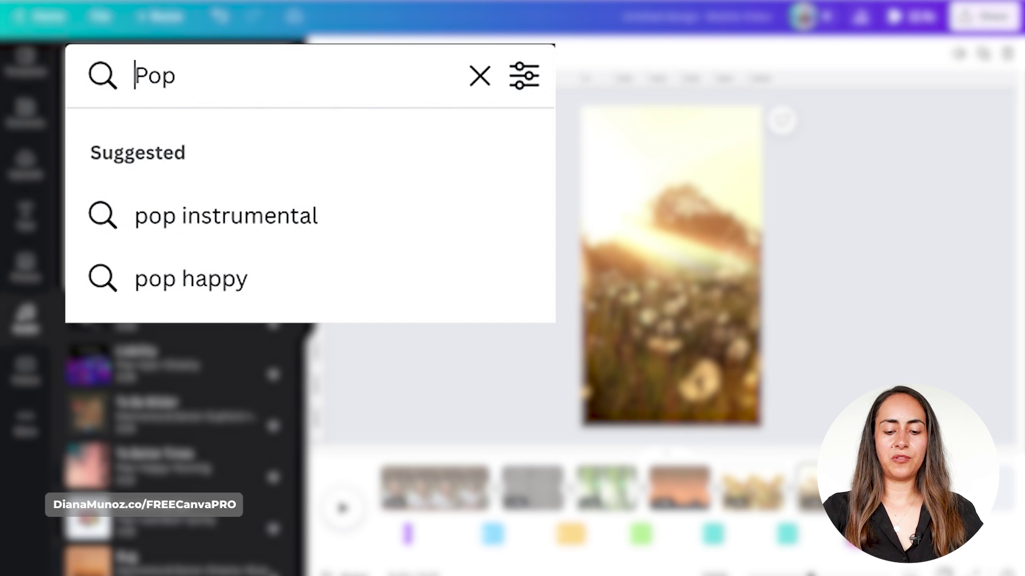
type("hip h")
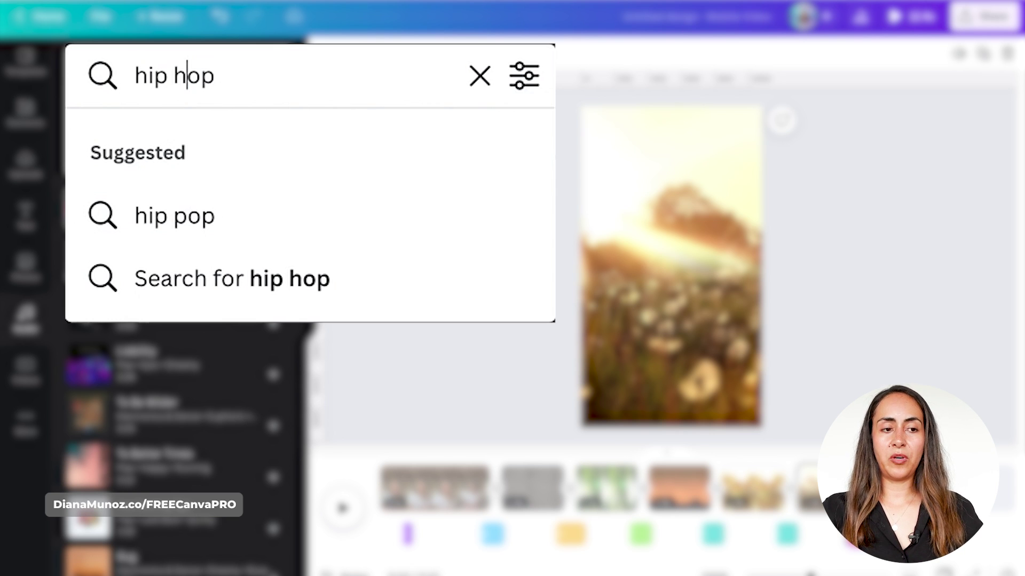
key("Return")
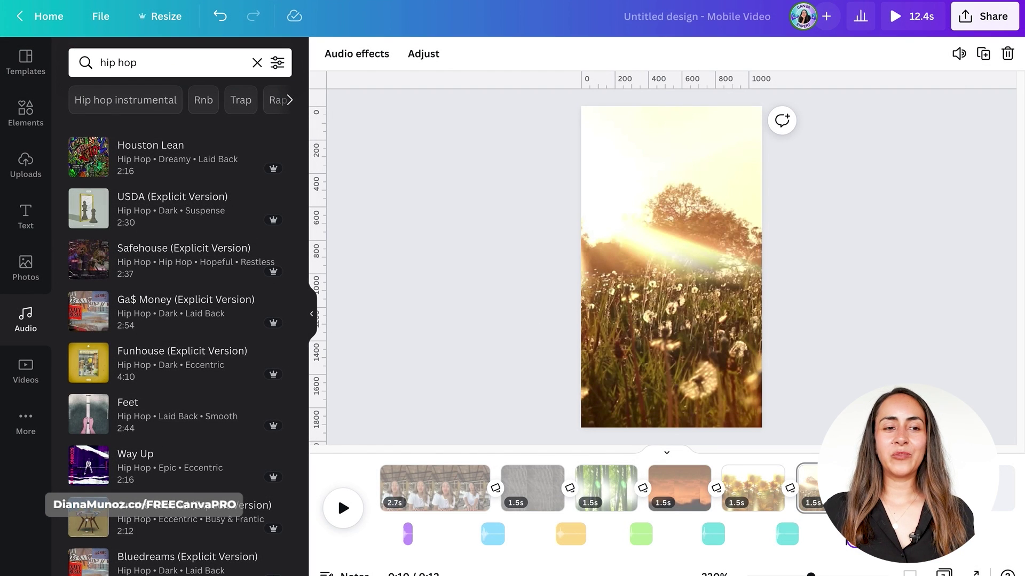
left_click(277, 62)
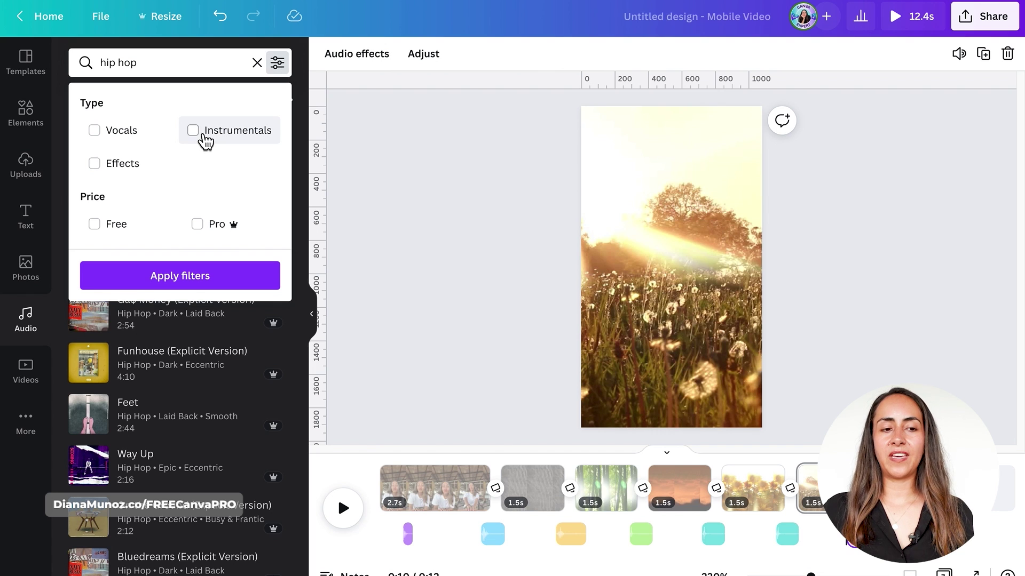
left_click(265, 139)
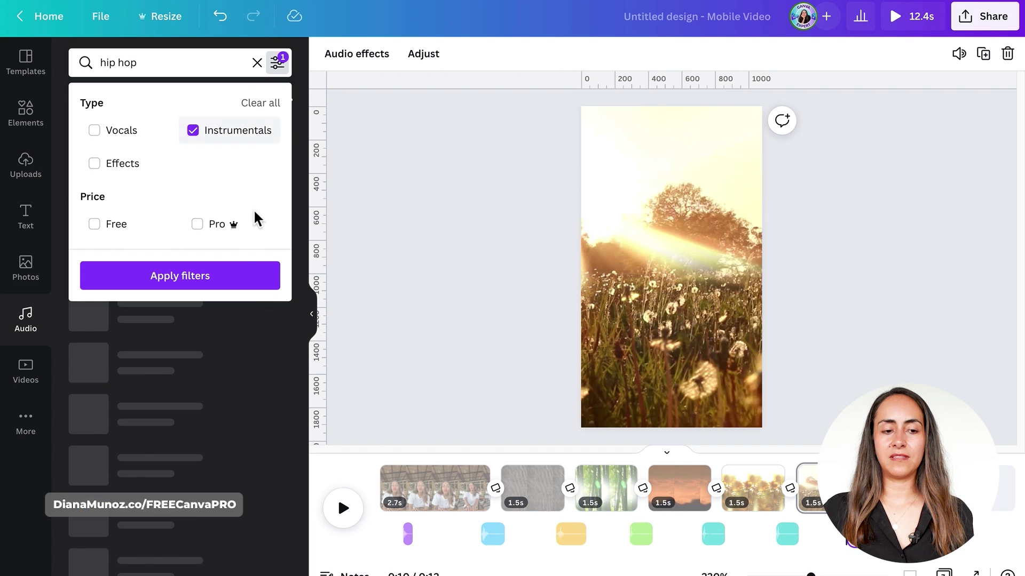
left_click(228, 277)
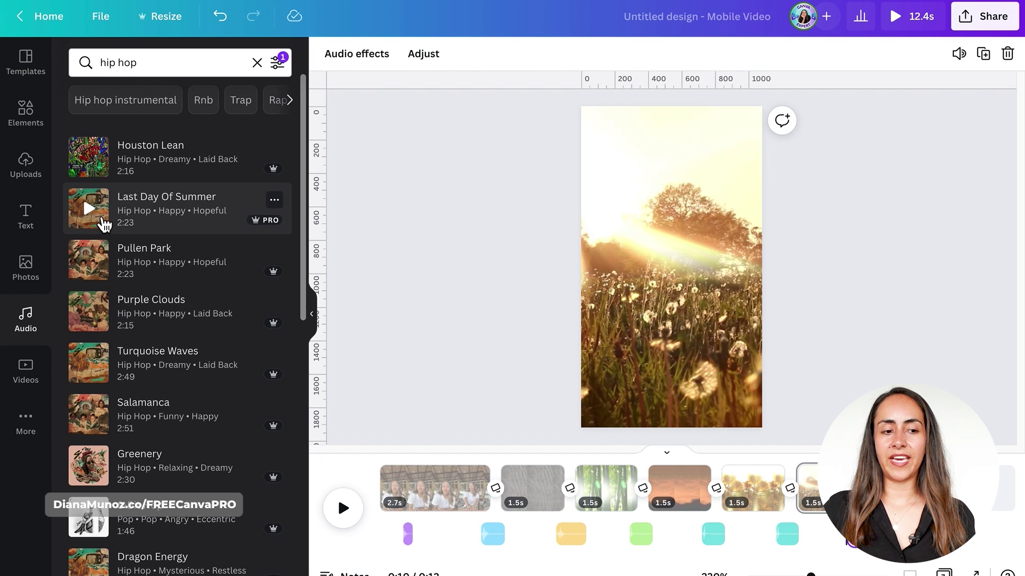
- Preview the Greenery hip hop track and add it as background music from the start of the video
left_click(101, 472)
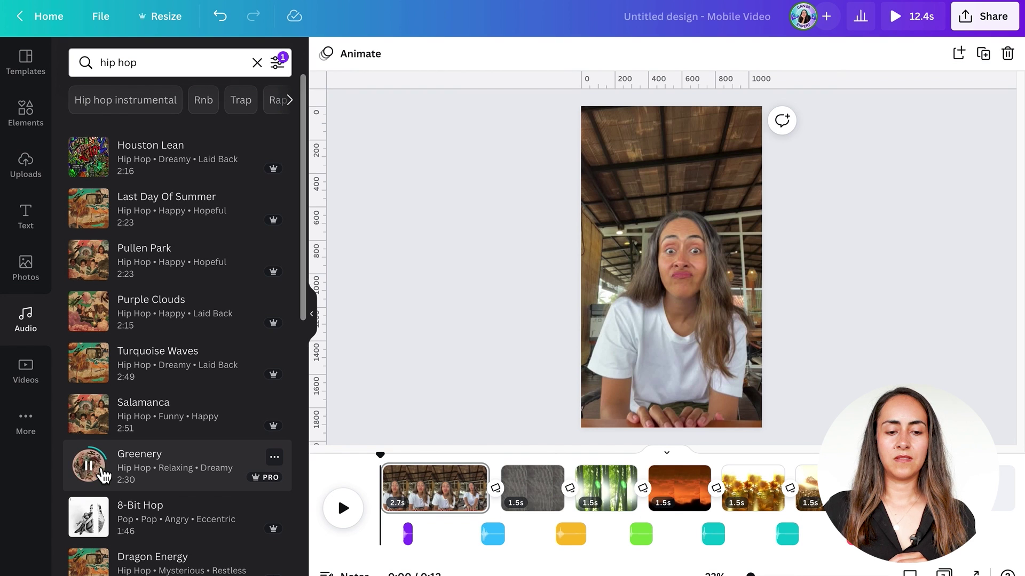
left_click(102, 473)
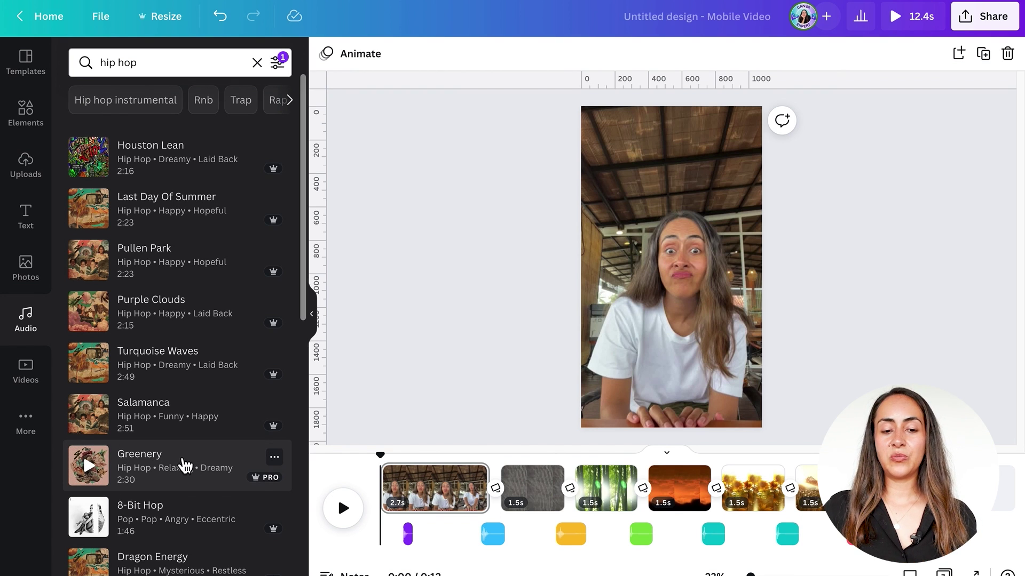
left_click_drag(389, 459, 354, 467)
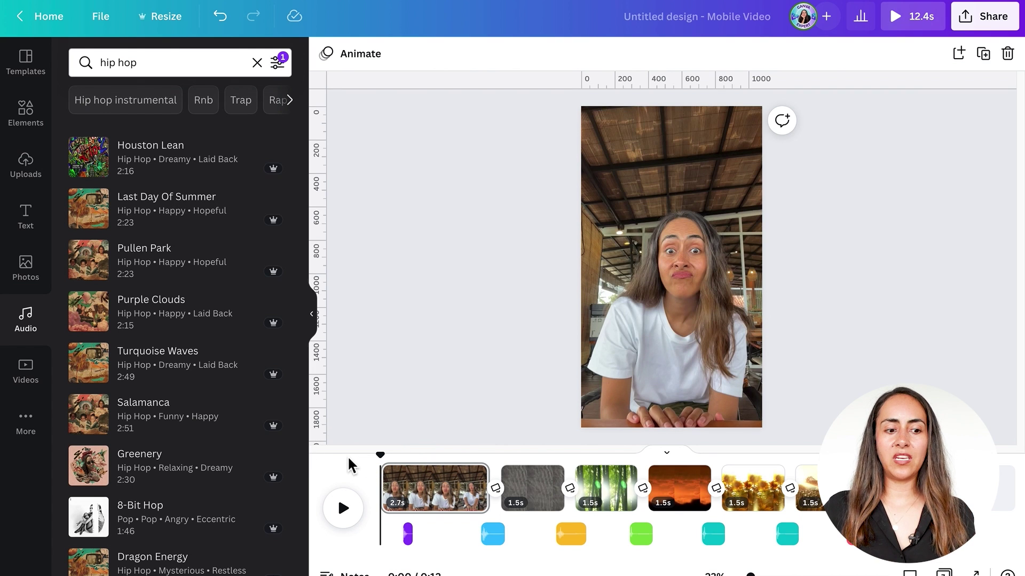
left_click(186, 472)
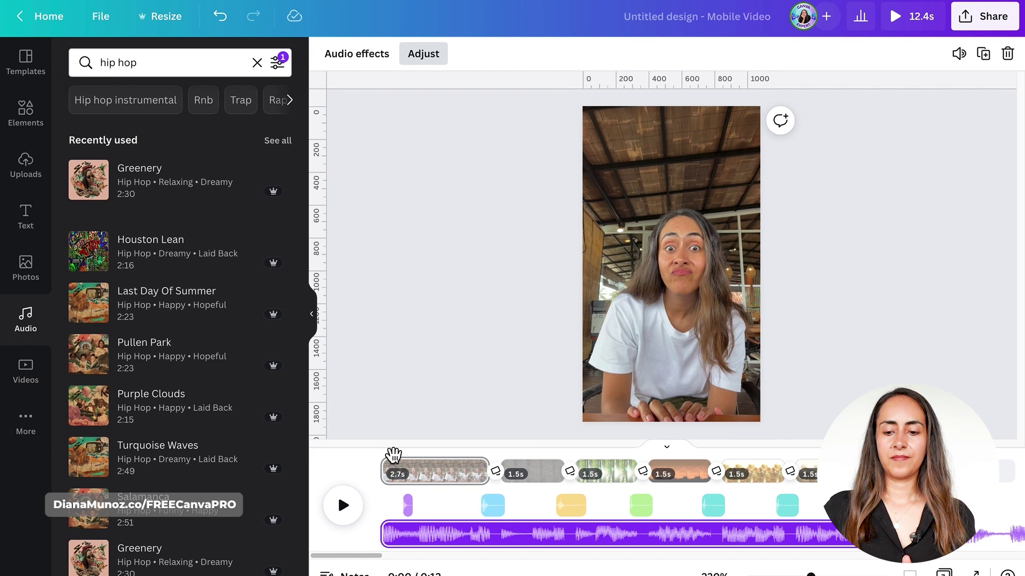
left_click(380, 462)
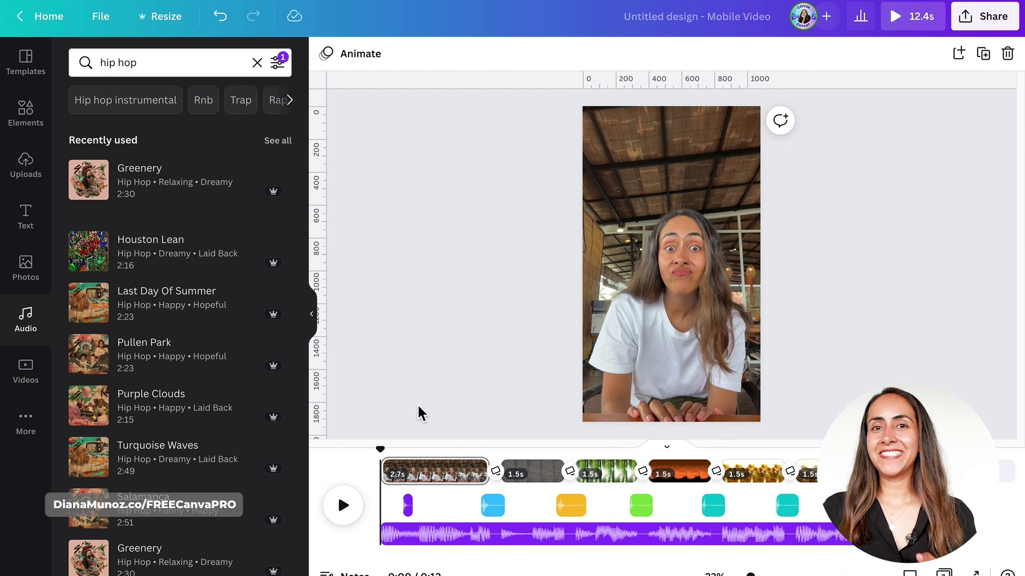
- Lower the volume of the Greenery music track to roughly half
left_click(526, 540)
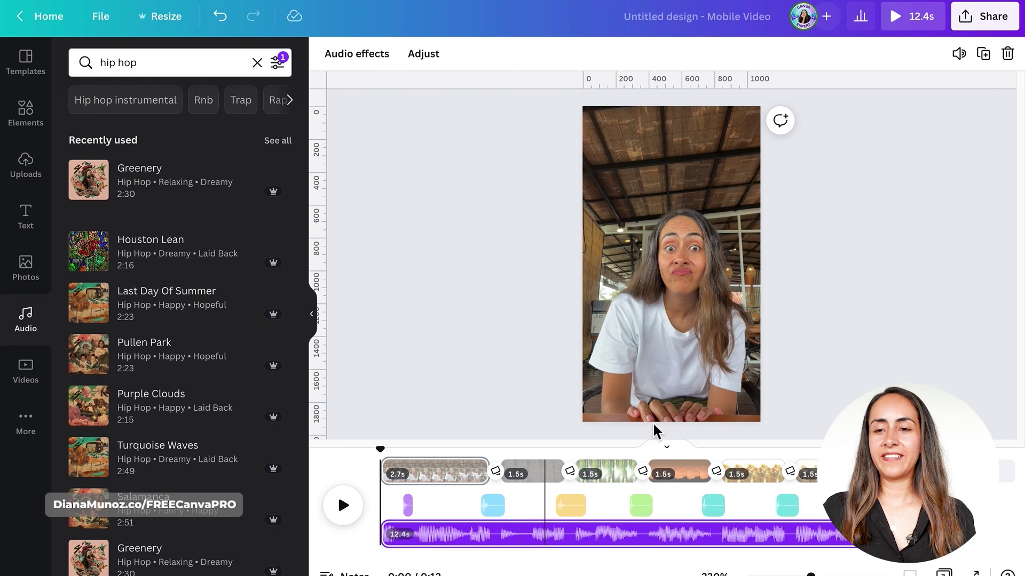
left_click(959, 53)
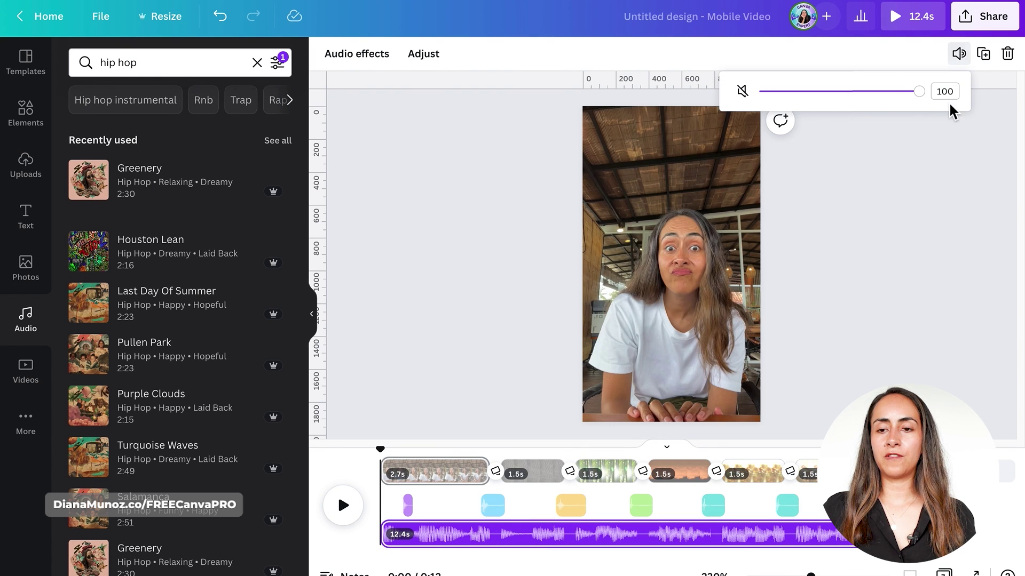
left_click_drag(919, 92, 845, 110)
left_click(863, 206)
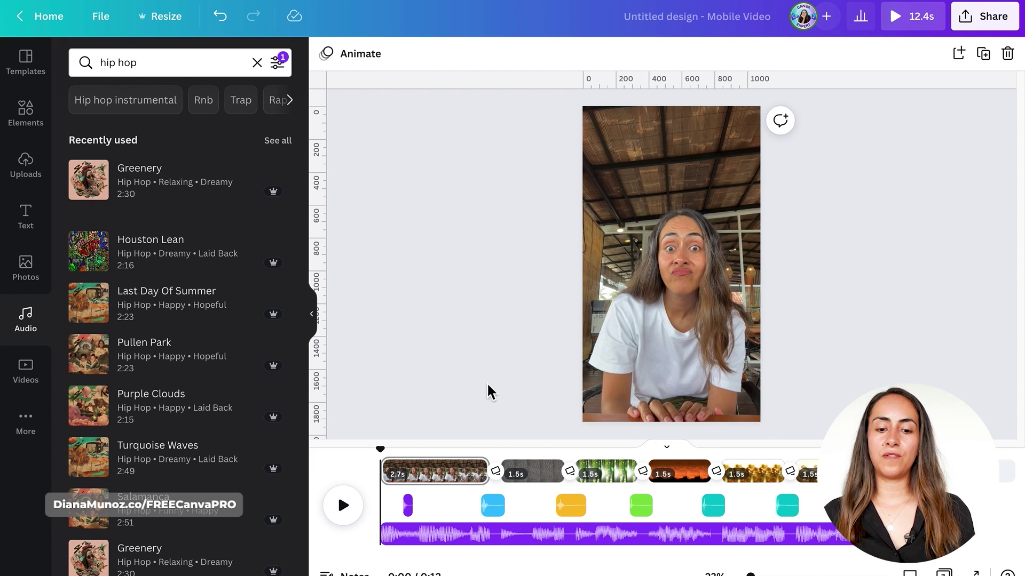
- Align the whoosh sound between the grey texture and bamboo clips with the start of their transition, at about 4.2 s
left_click_drag(388, 447, 474, 459)
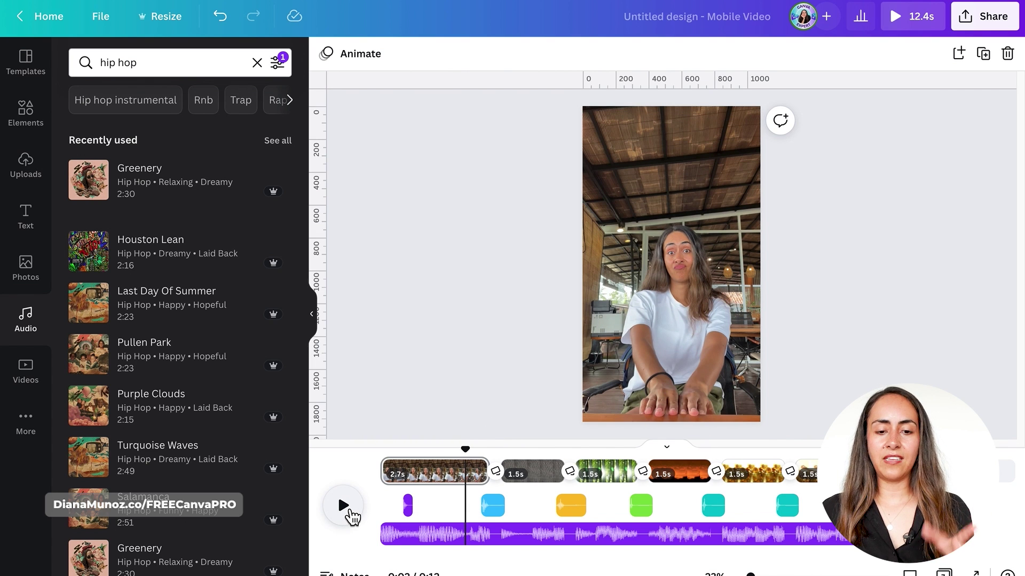
left_click_drag(463, 484, 563, 457)
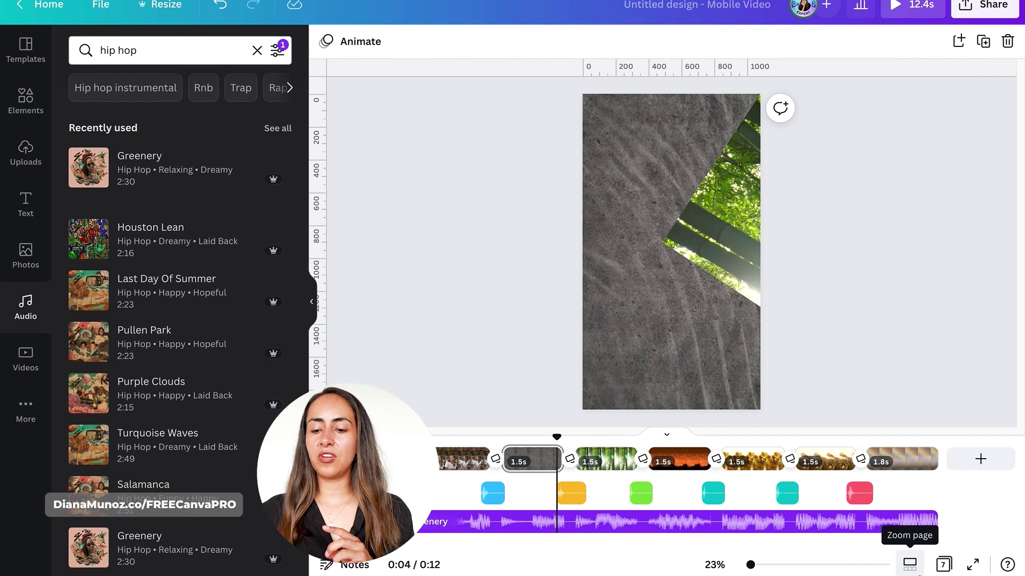
left_click(912, 566)
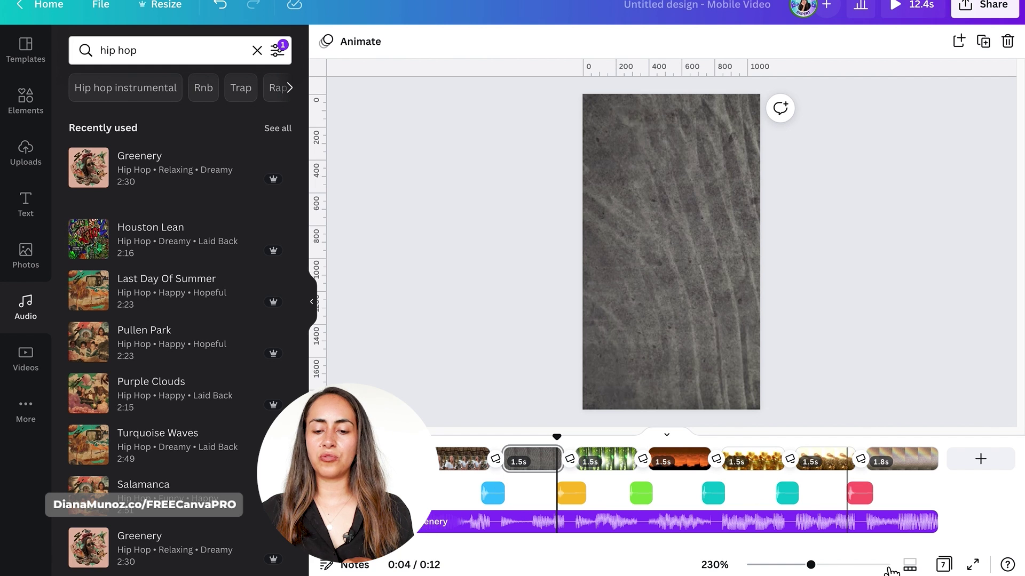
left_click_drag(818, 571, 895, 574)
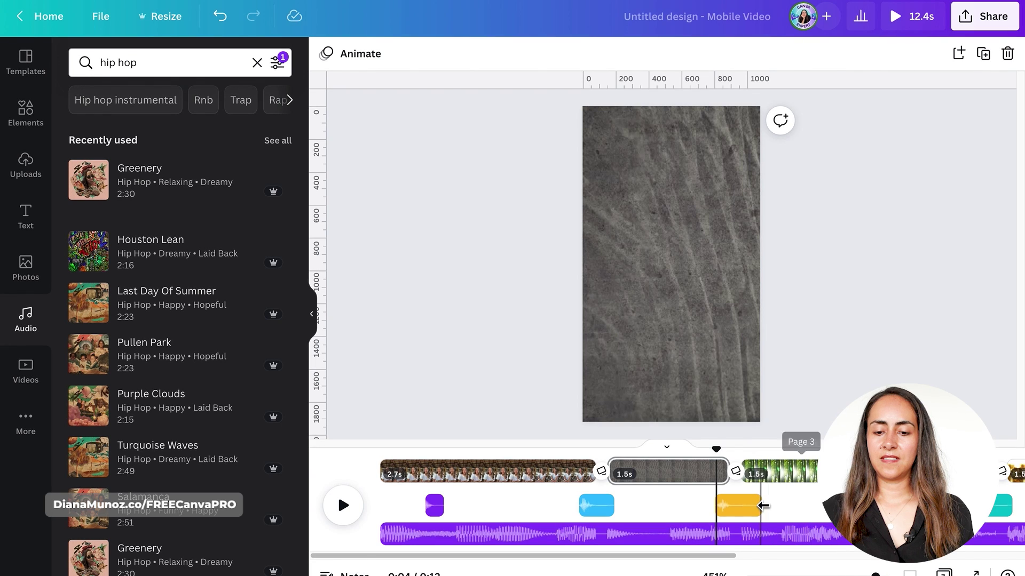
left_click_drag(617, 450, 629, 455)
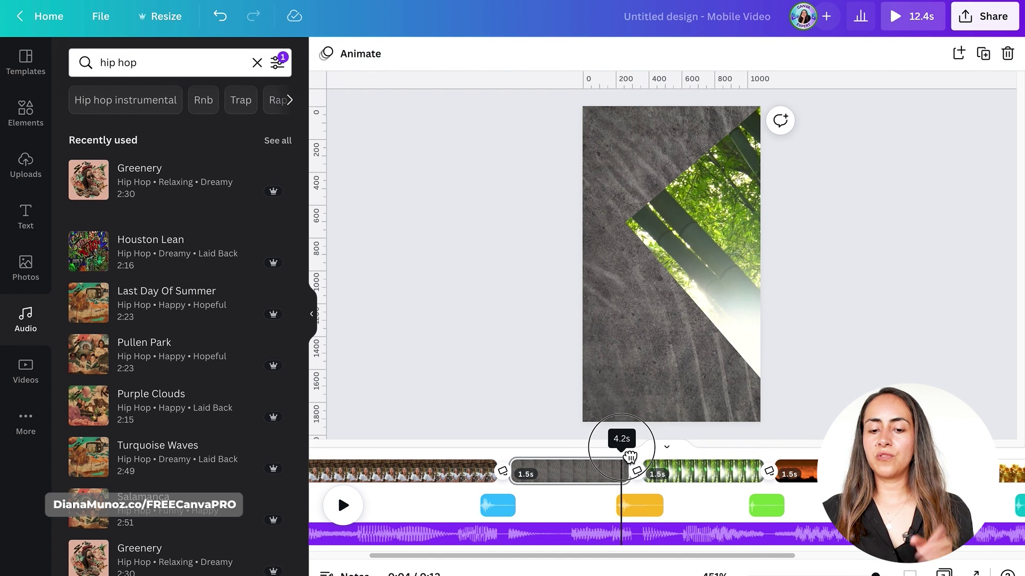
left_click(655, 517)
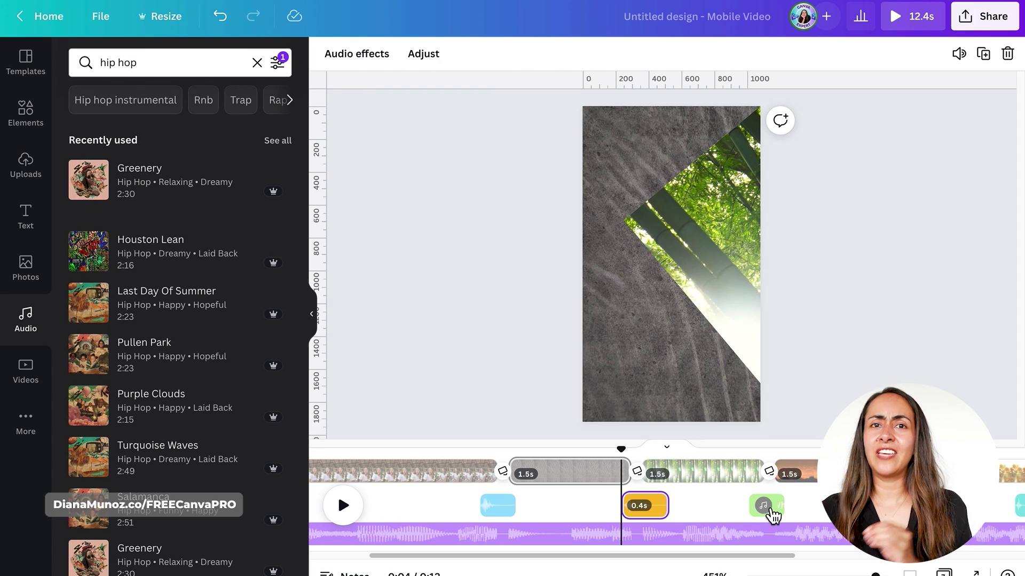
- Shift the whoosh sound between the bamboo and sunset clips to the start of their transition
left_click(716, 469)
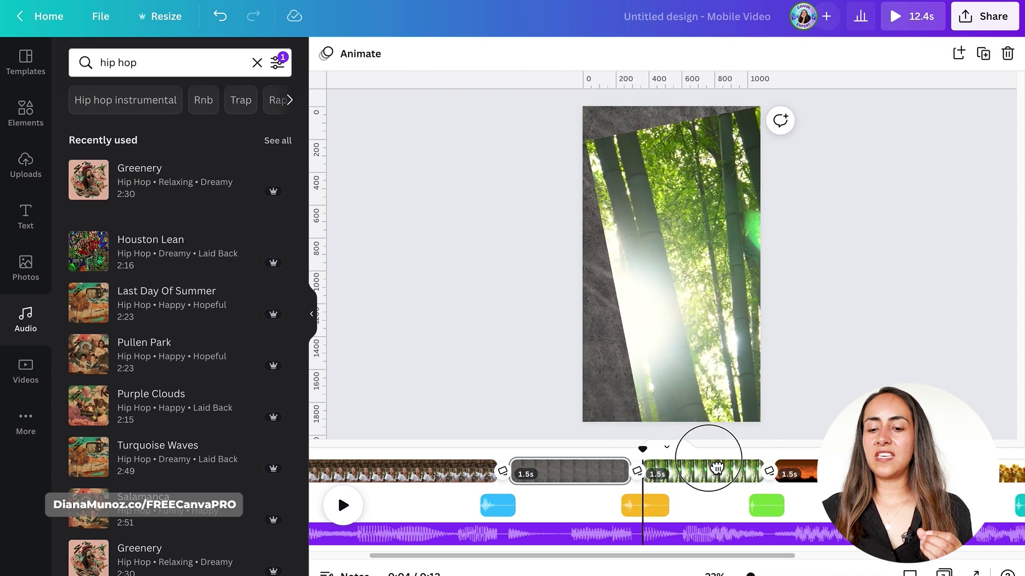
left_click_drag(747, 439, 897, 457)
left_click(776, 520)
- Cut the whoosh sound between the sunset and sunflower clips and paste it where the sunflower transition begins
left_click(875, 473)
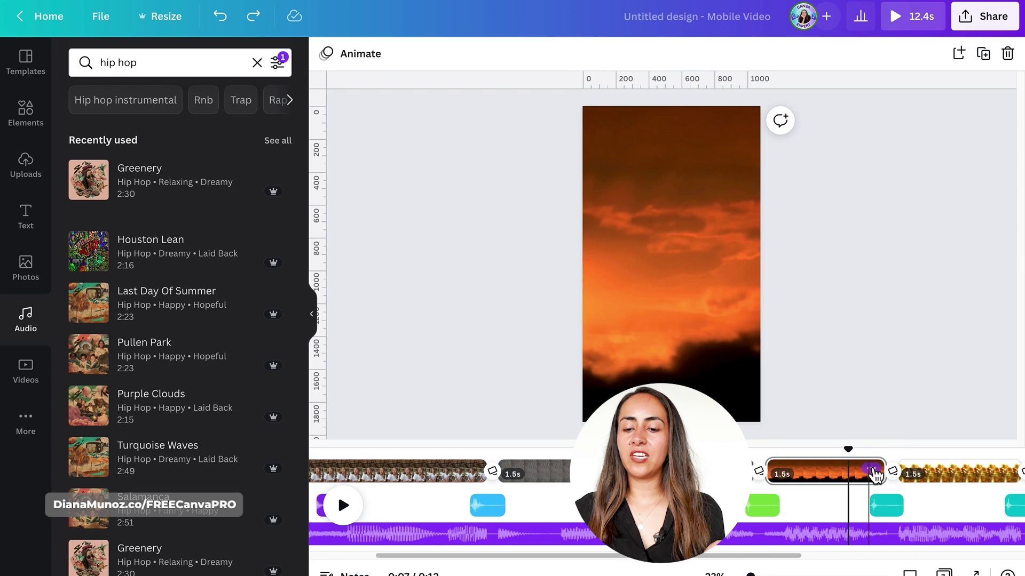
left_click(900, 520)
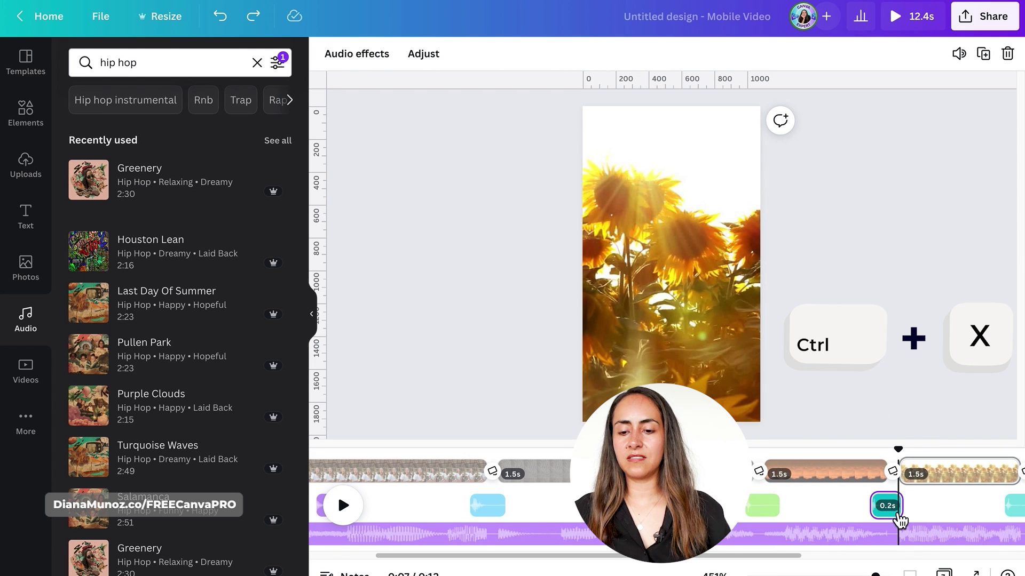
key("ctrl+x")
left_click_drag(903, 455, 884, 458)
key("ctrl+v")
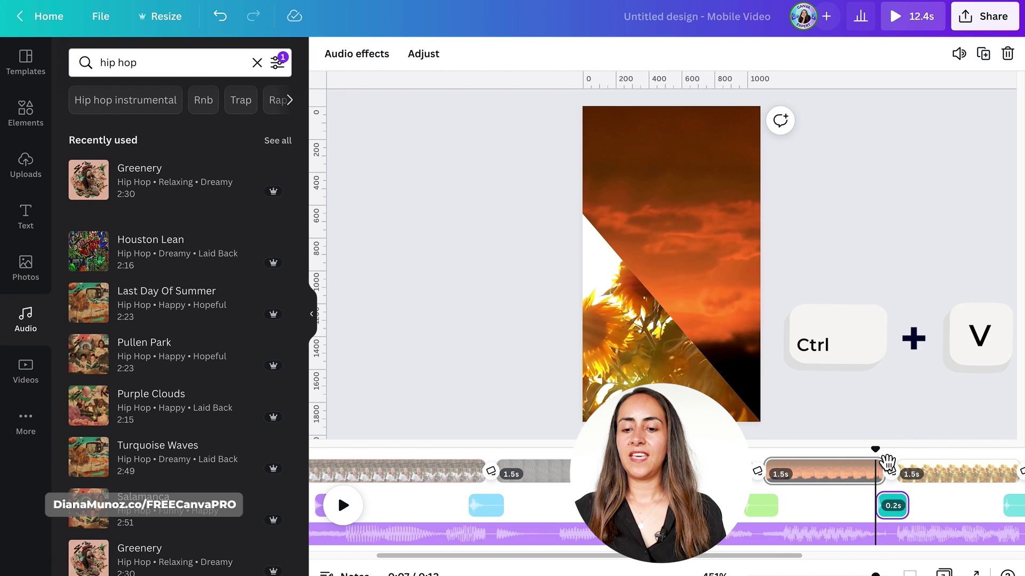
left_click_drag(887, 462, 889, 467)
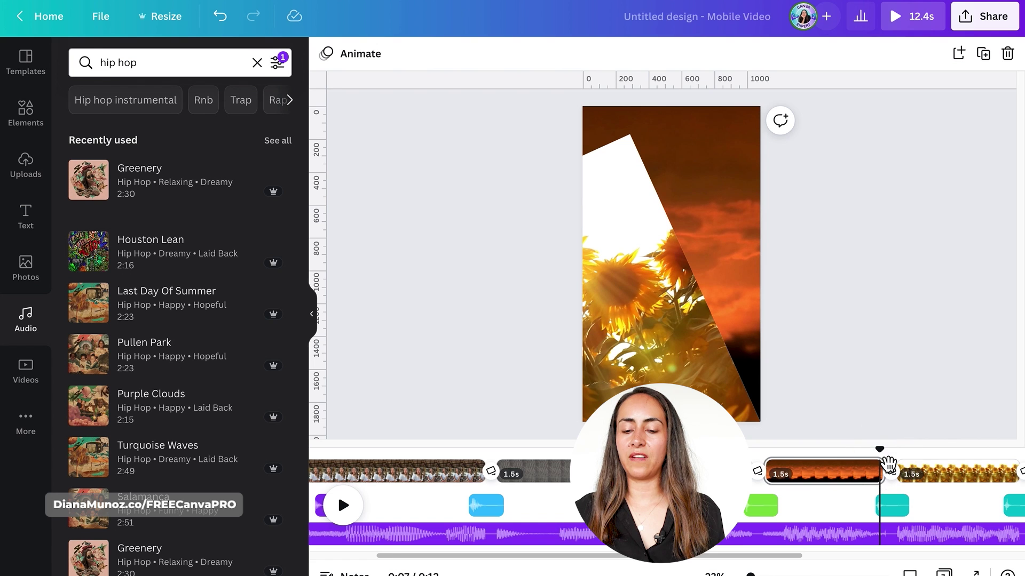
- Align the whoosh sound between the sunflower and dandelion clips with the start of their transition
scroll(888, 463, "right", 5)
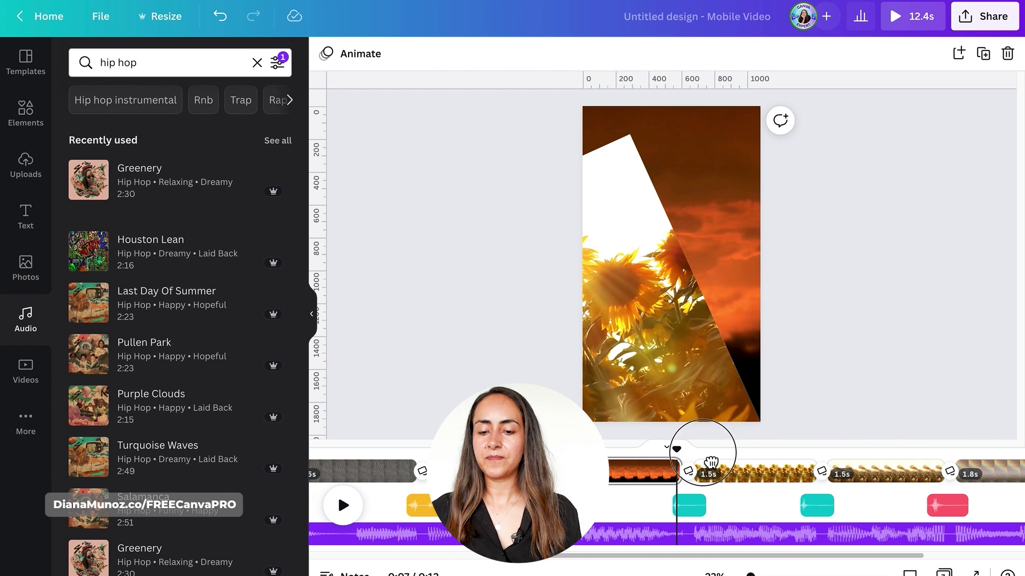
left_click_drag(712, 463, 815, 464)
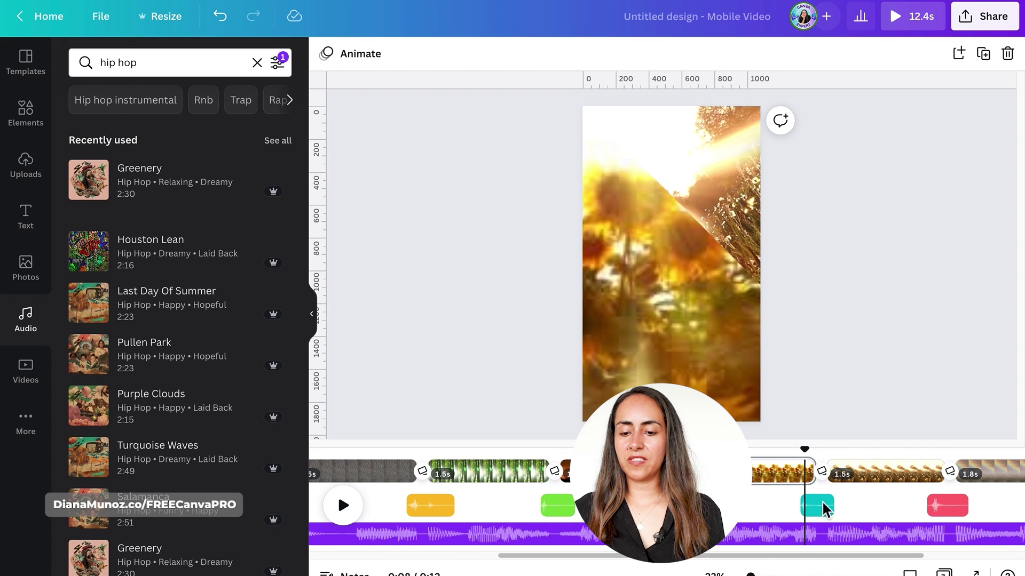
left_click(824, 506)
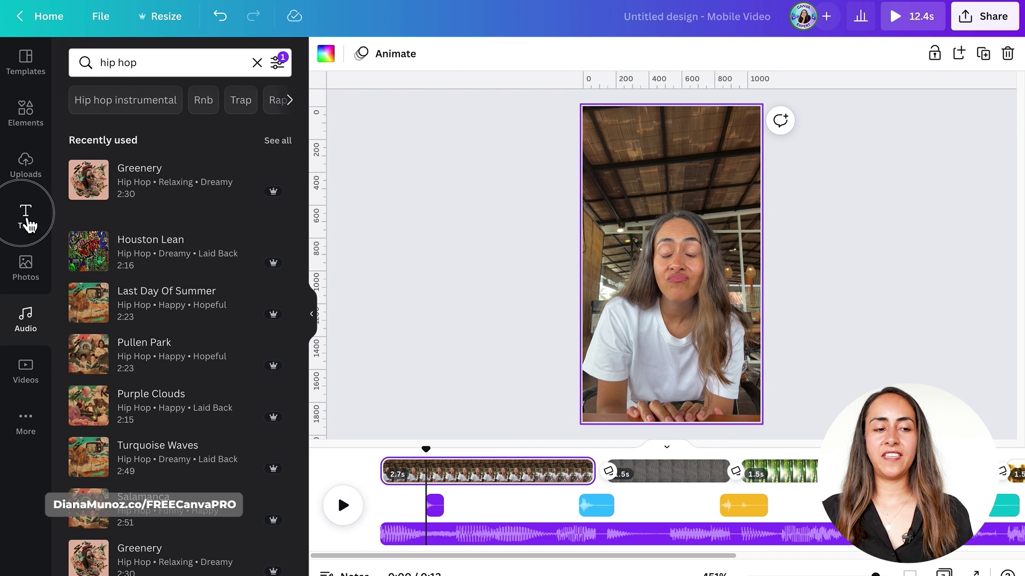
- Add a heading to the selfie clip, enlarge it to size 58.3 and place it above the woman's head
left_click(28, 225)
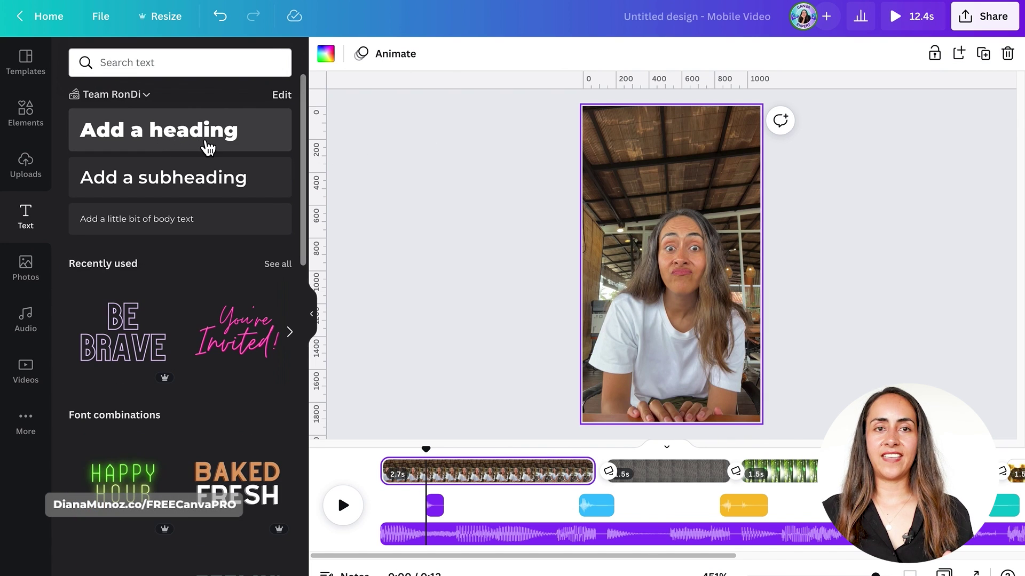
key("t")
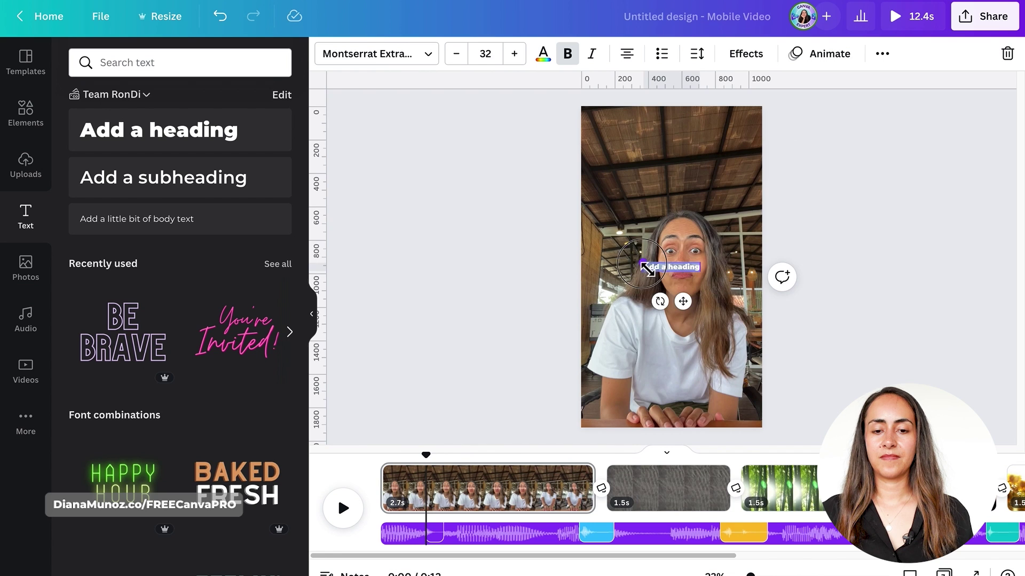
left_click_drag(647, 269, 619, 258)
left_click_drag(722, 291, 691, 199)
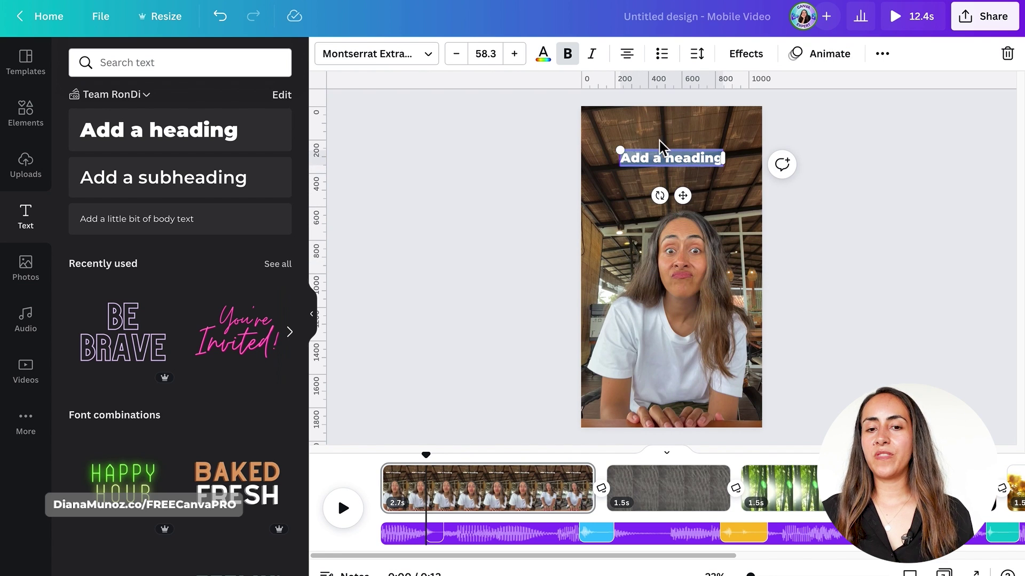
- Apply the Lift text effect to the heading and increase its intensity
left_click(752, 59)
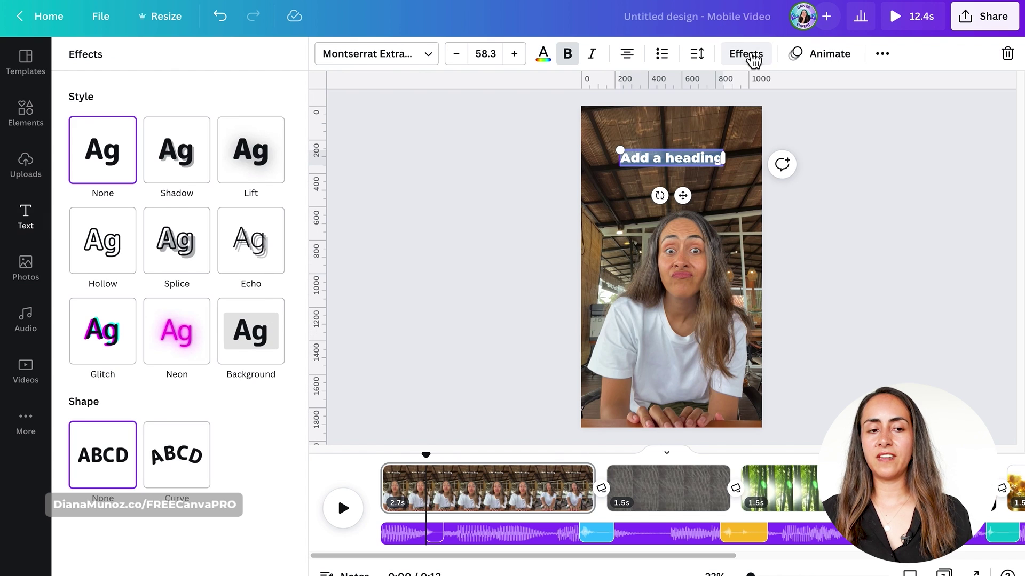
left_click(243, 156)
left_click_drag(183, 245, 302, 251)
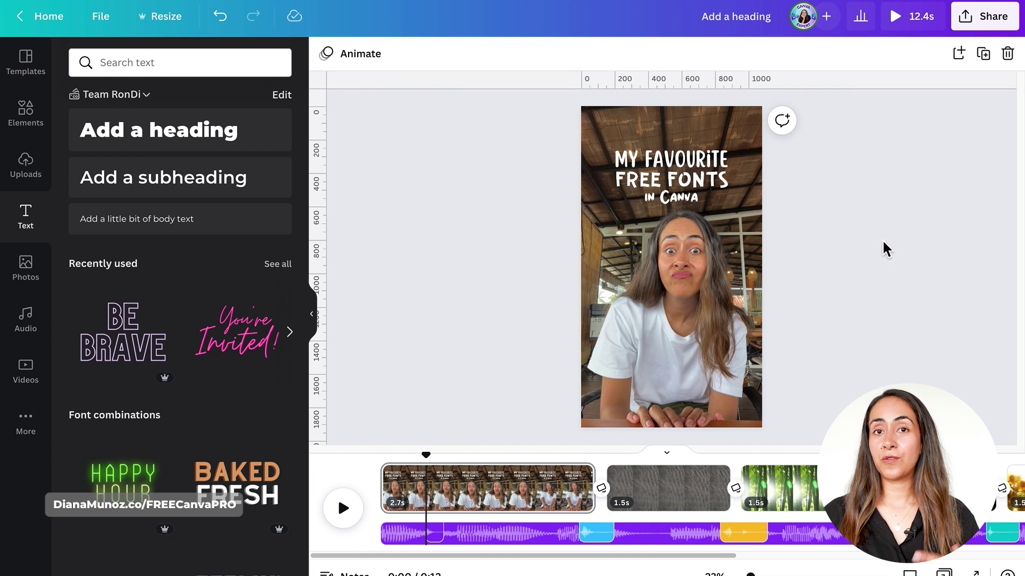
- Select all three lines of the "My favourite free fonts in Canva" title and apply the Bounce text animation
left_click(710, 165)
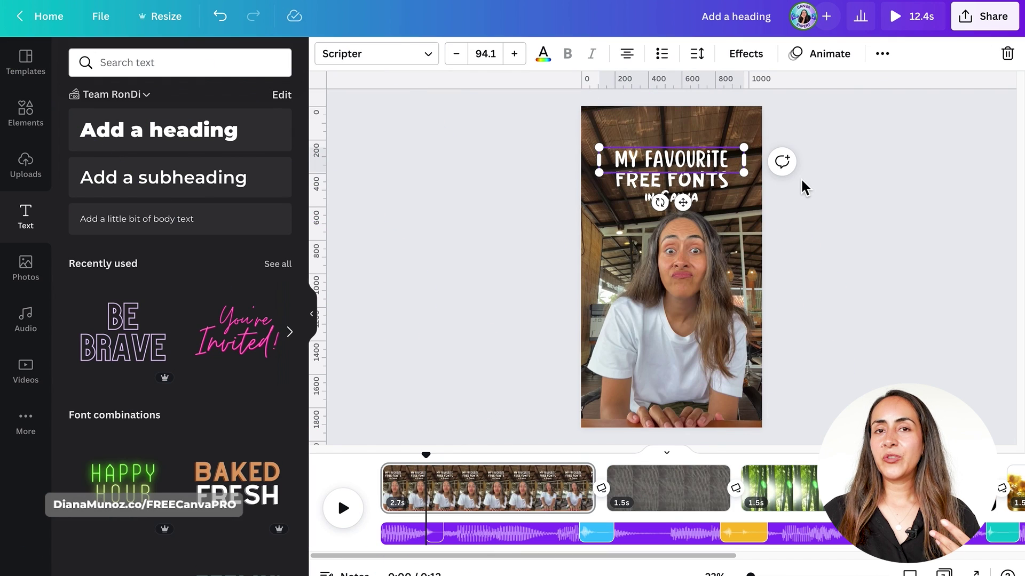
left_click_drag(817, 127, 667, 216)
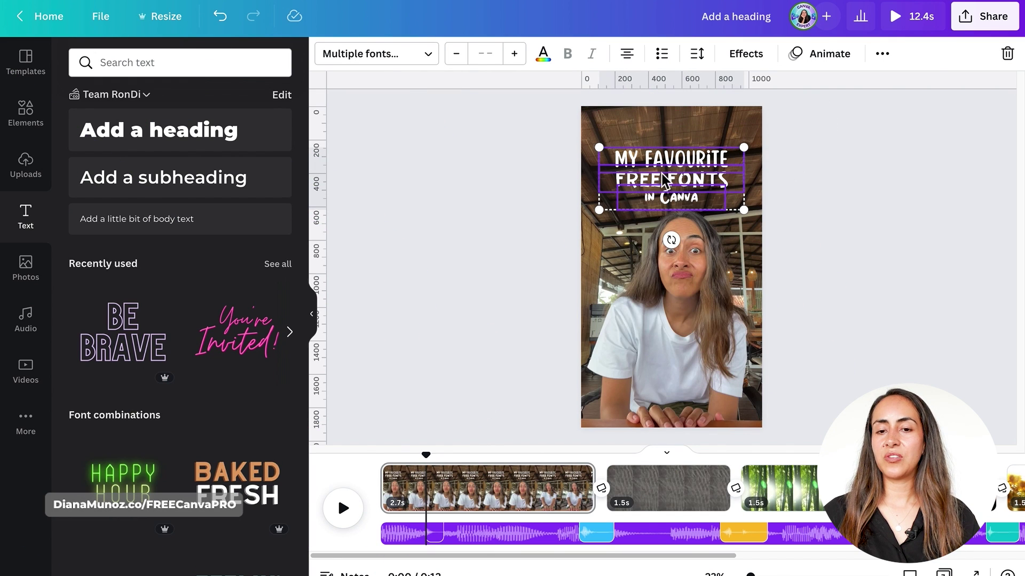
left_click(817, 75)
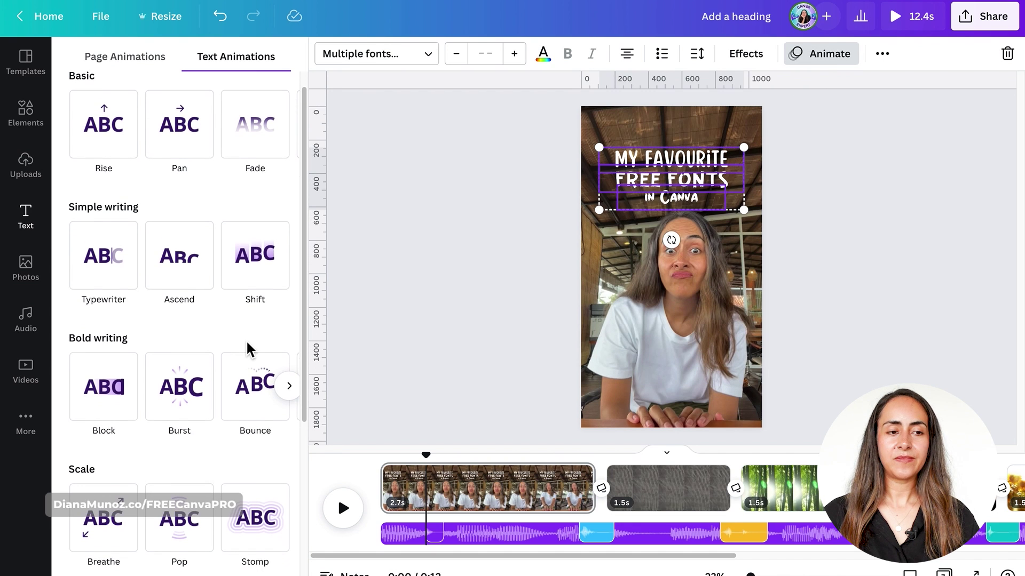
left_click(256, 380)
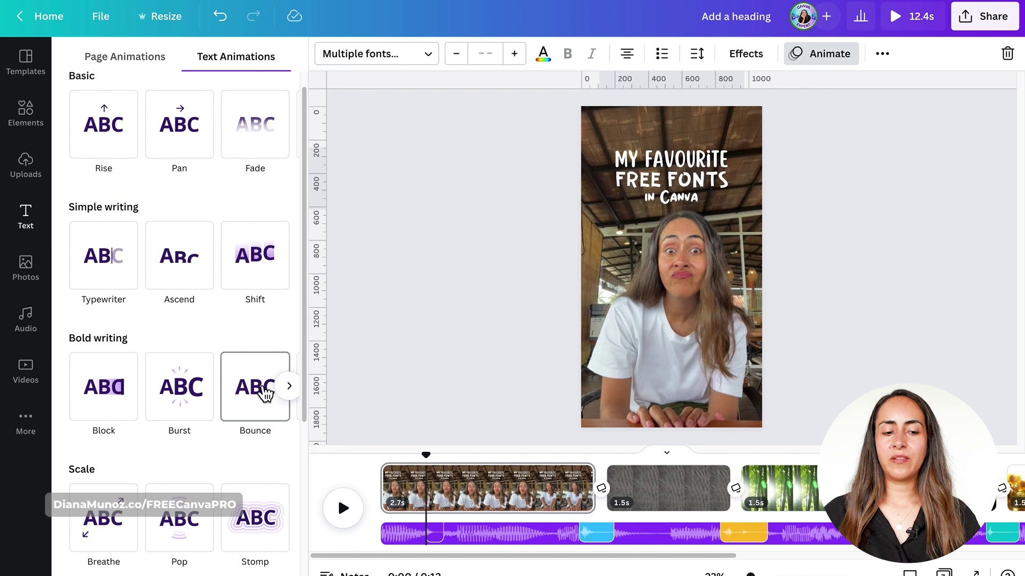
left_click(265, 392)
scroll(258, 381, "down", 3)
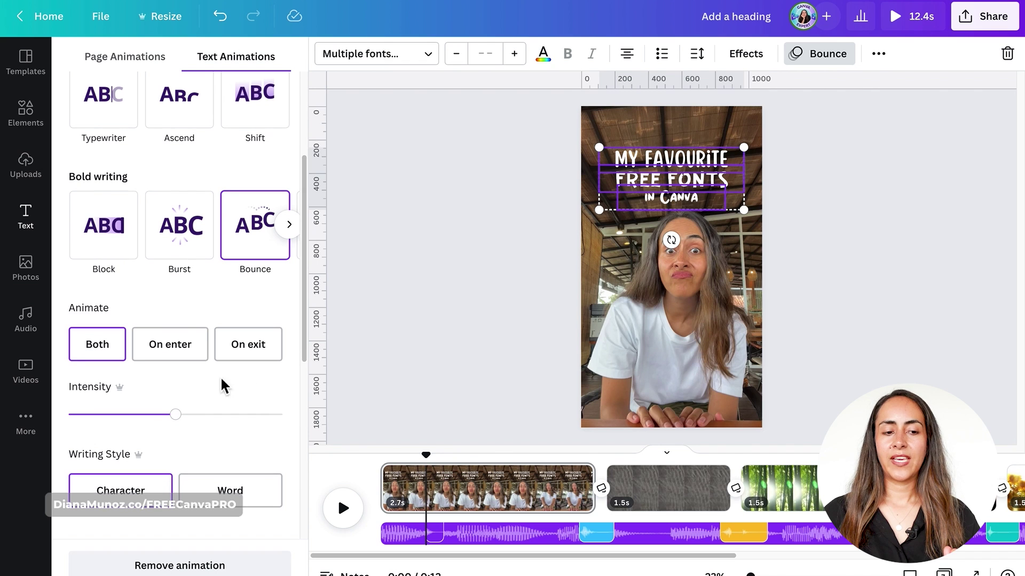
- Set the title's Bounce animation to On enter and compare the Character and Word writing styles
left_click(173, 356)
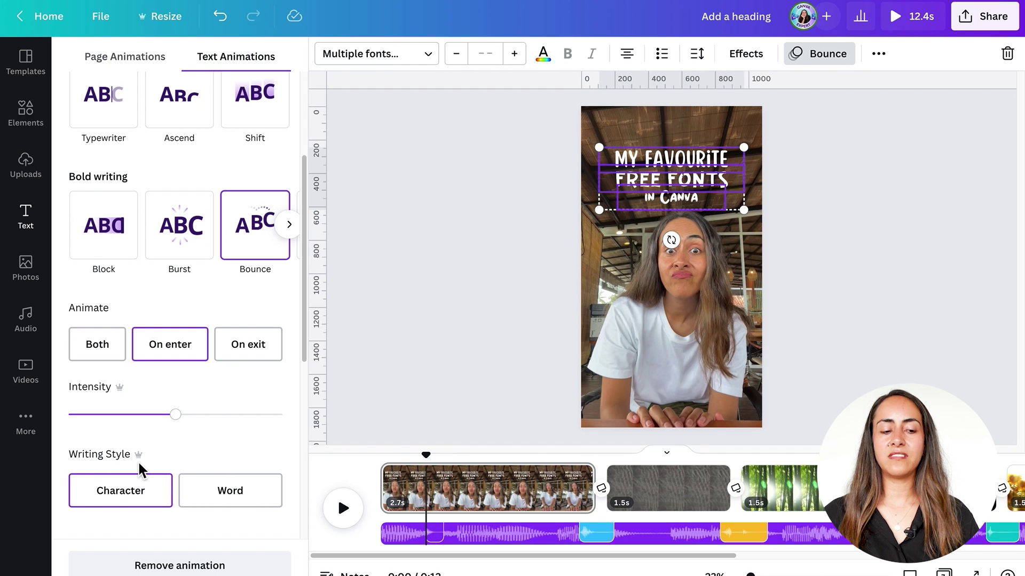
left_click(160, 501)
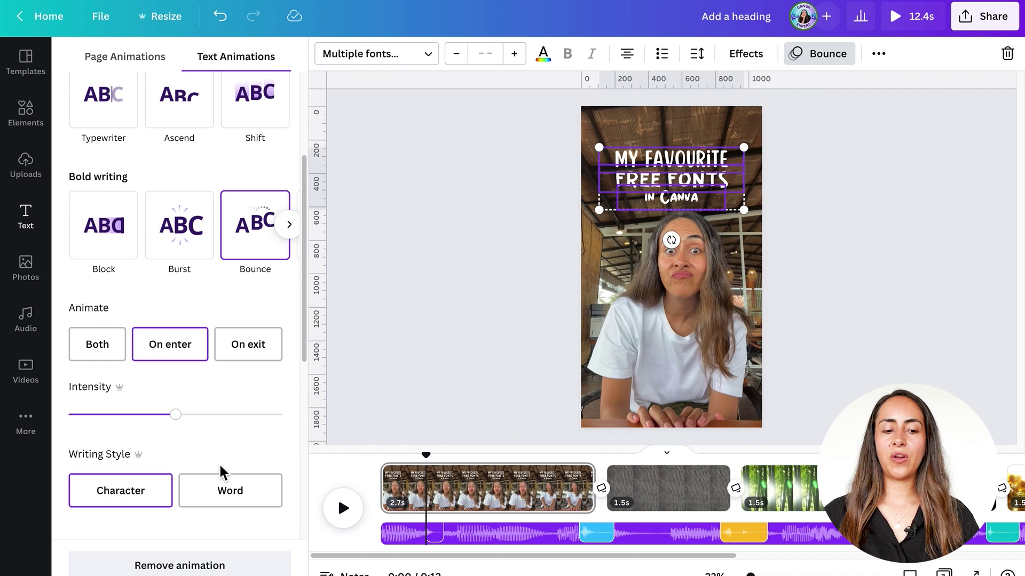
left_click(245, 506)
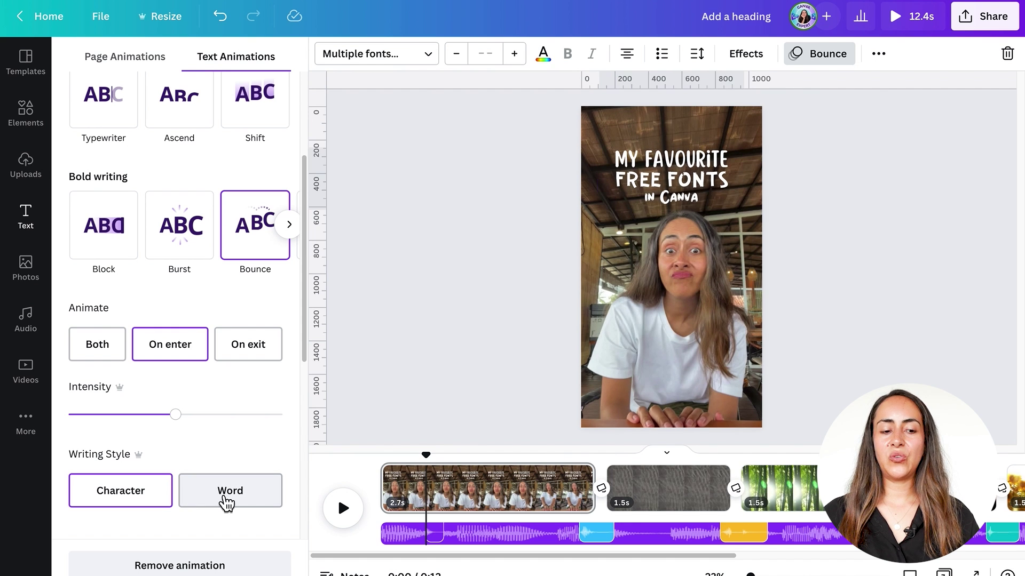
- Set the title's Bounce writing style to Word and preview the animation further into the selfie clip
left_click(258, 502)
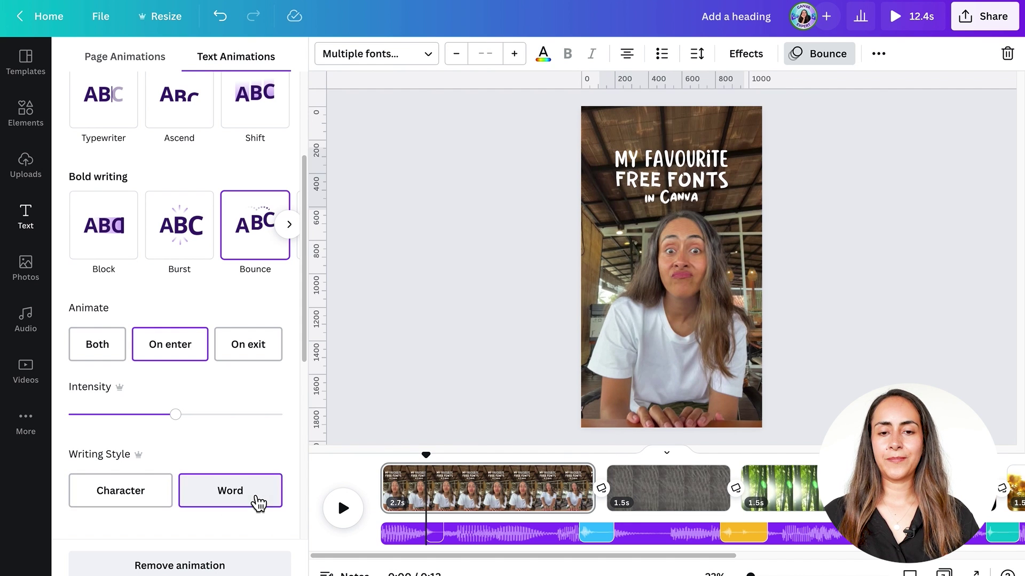
key("Escape")
left_click_drag(427, 468, 577, 467)
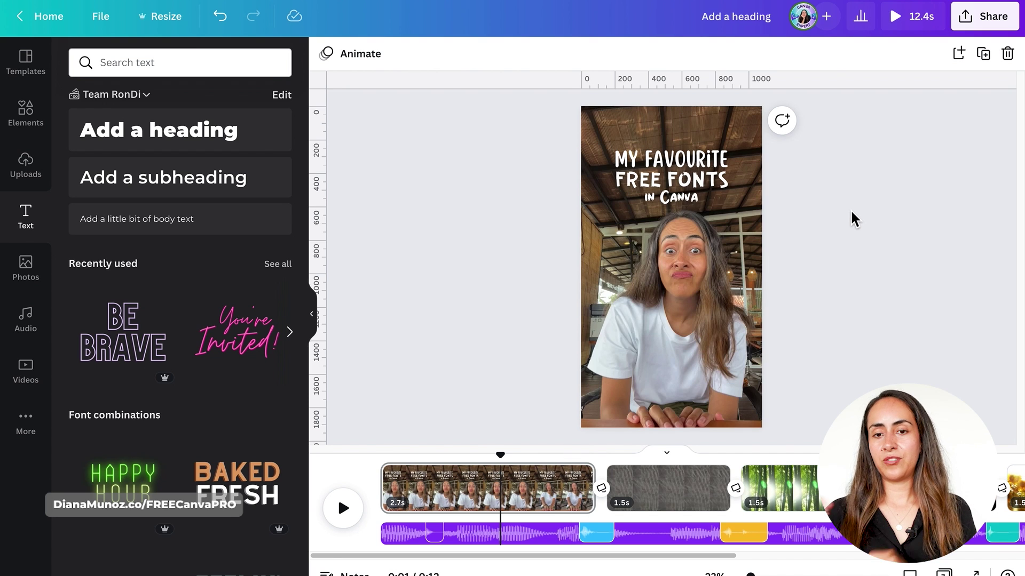
- Copy the "My favourite" title line from the selfie clip and paste it onto the grey textured clip
left_click(676, 159)
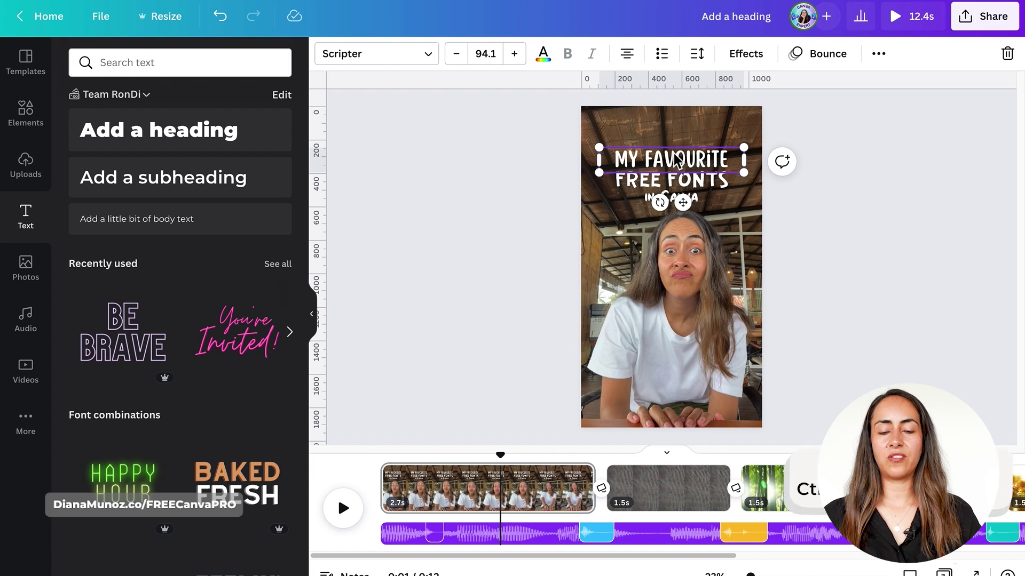
key("ctrl+c")
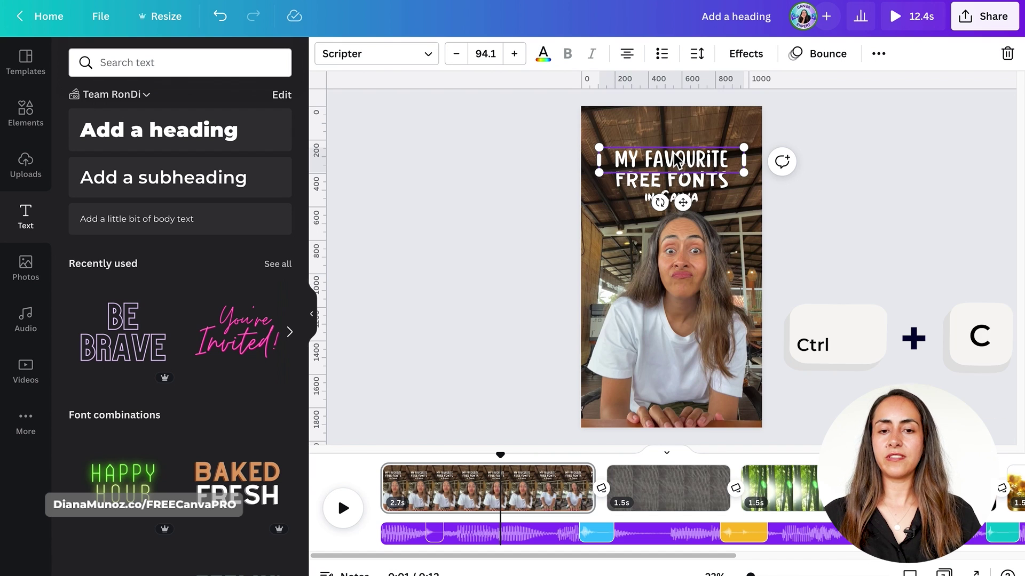
left_click(663, 479)
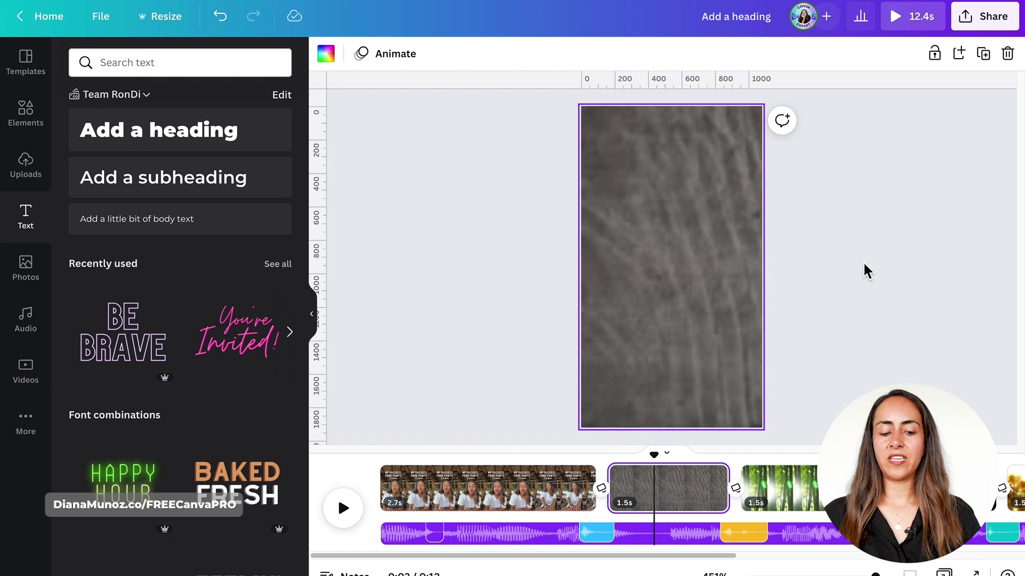
key("ctrl+v")
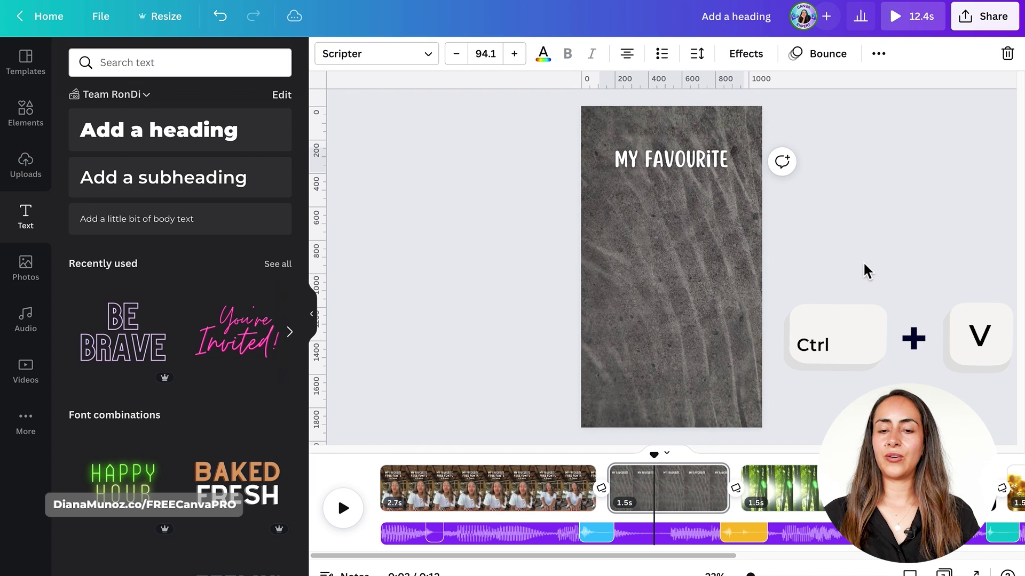
- Review the text effects on the pasted "My favourite" line and remove its Bounce animation
left_click(745, 55)
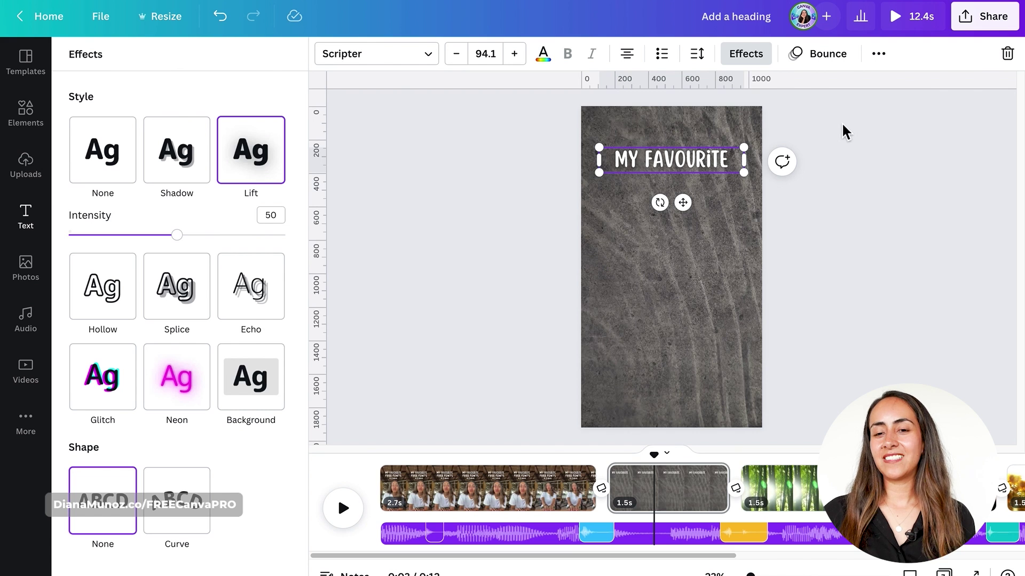
left_click(825, 54)
scroll(229, 523, "down", 3)
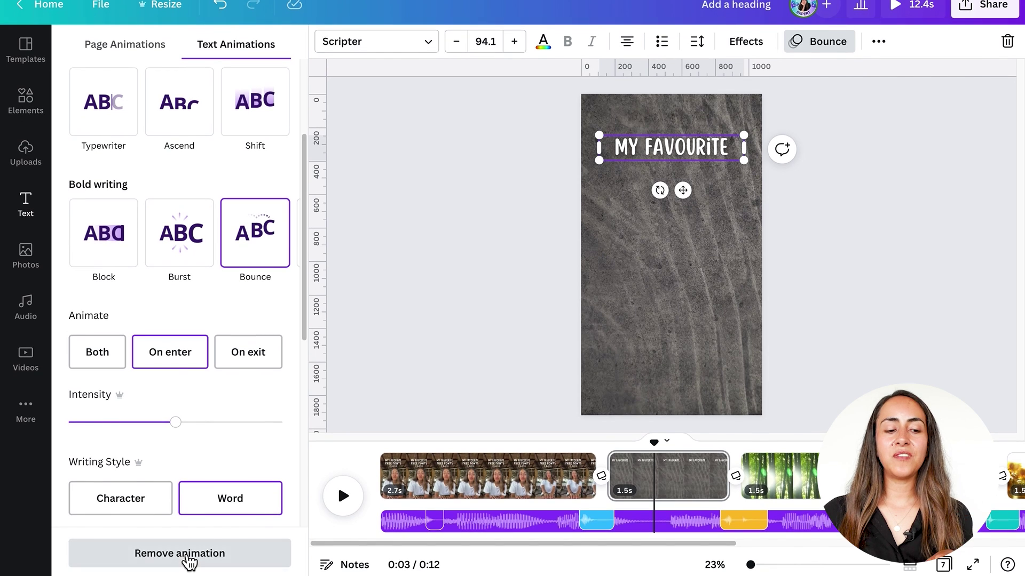
left_click(188, 561)
- Move the pasted text towards the middle of the grey clip, reword it as SCRIPTER and enlarge it to size 165
left_click_drag(711, 148, 715, 246)
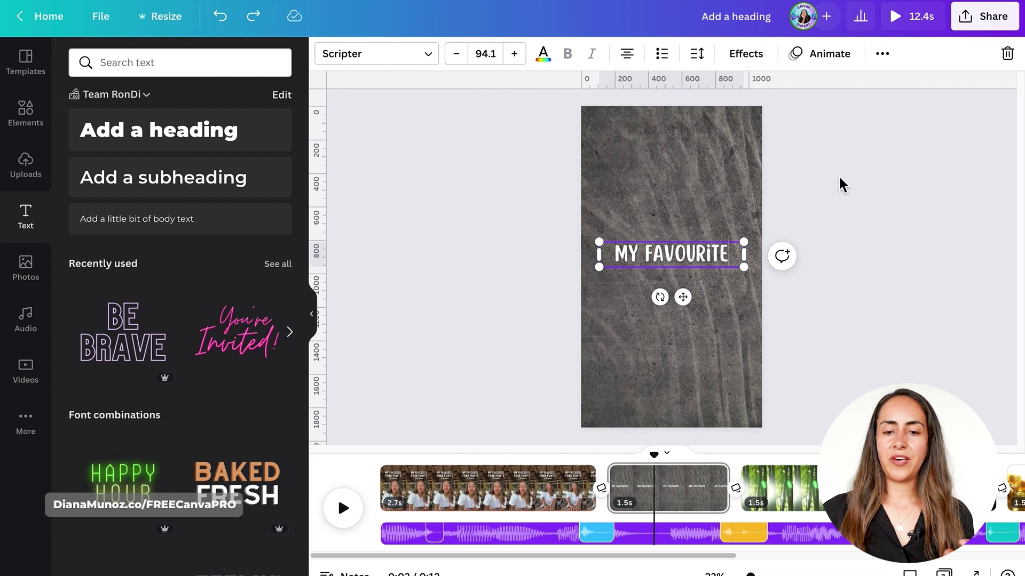
key("ctrl+a")
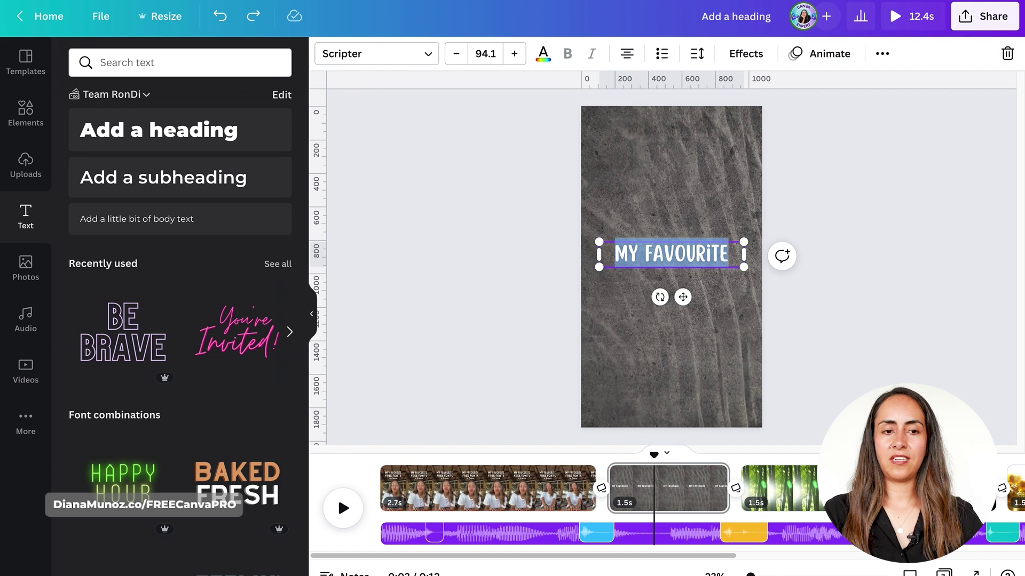
type("SCRIPTER")
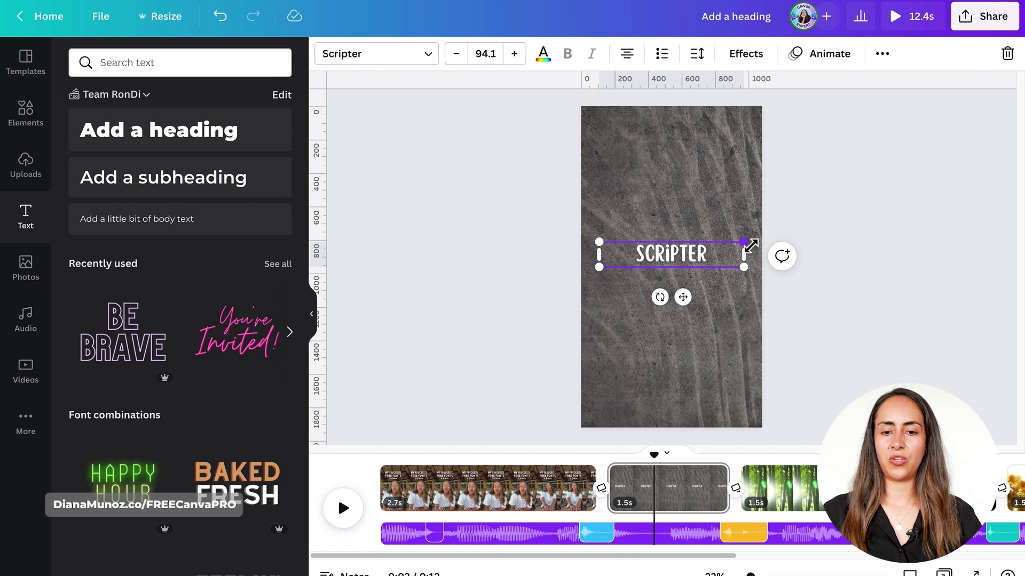
left_click_drag(756, 245, 804, 229)
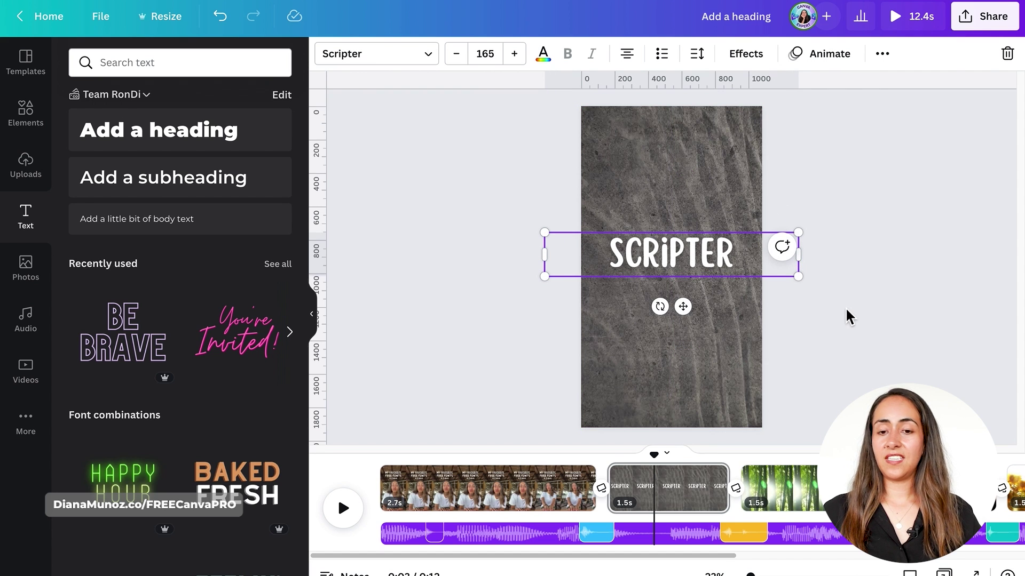
left_click(861, 299)
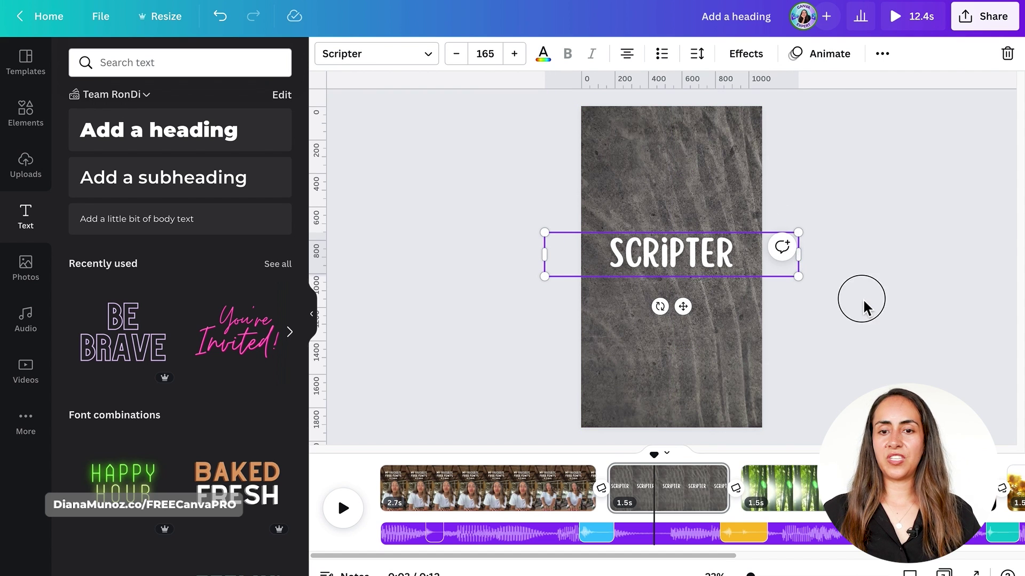
- Place a copy of the SCRIPTER text on the bamboo clip with the wording STELLA and preview the opening clips
left_click(706, 264)
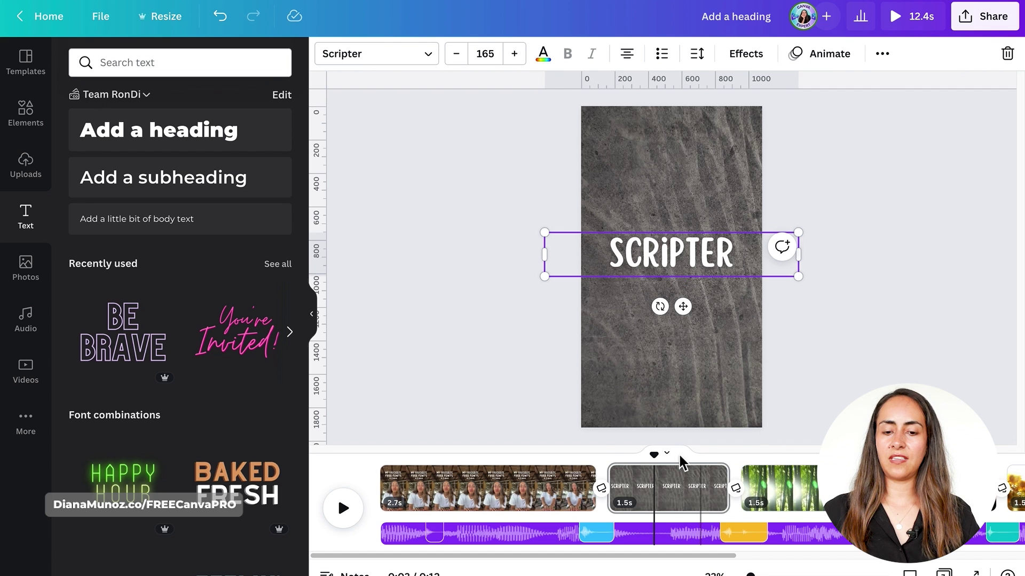
left_click_drag(657, 457, 778, 457)
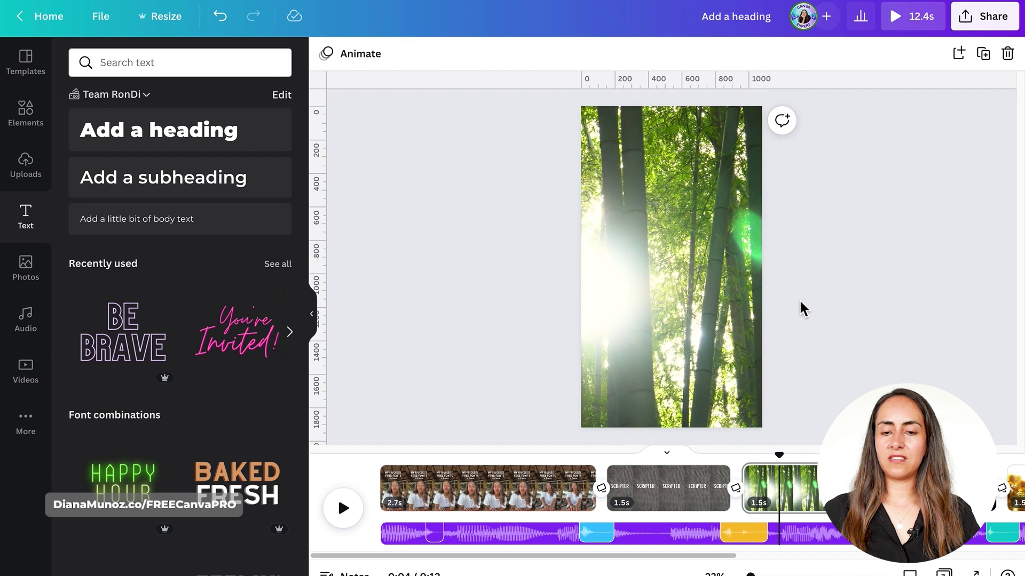
left_click(623, 263)
double_click(666, 255)
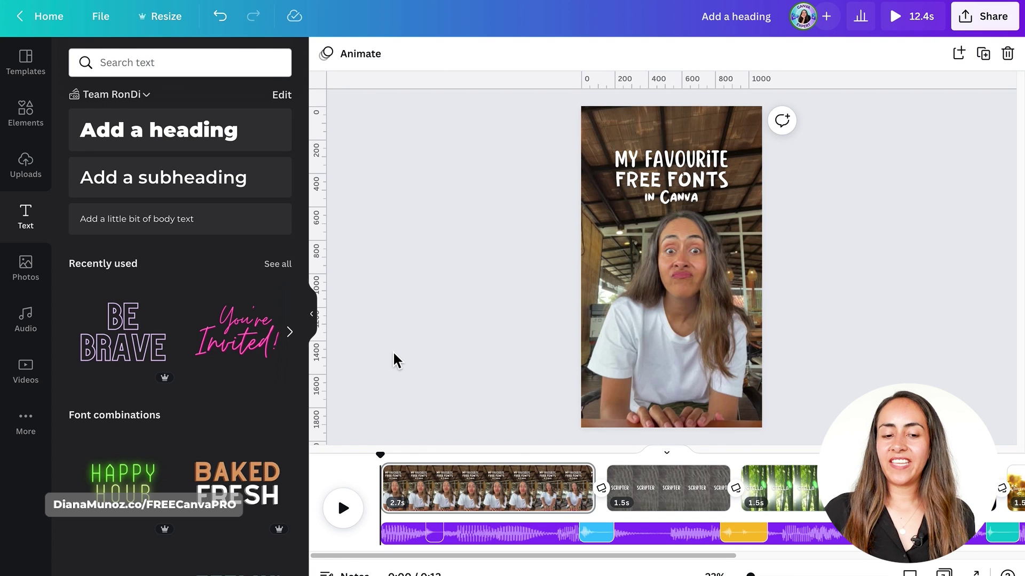
left_click(380, 454)
left_click_drag(386, 455, 661, 463)
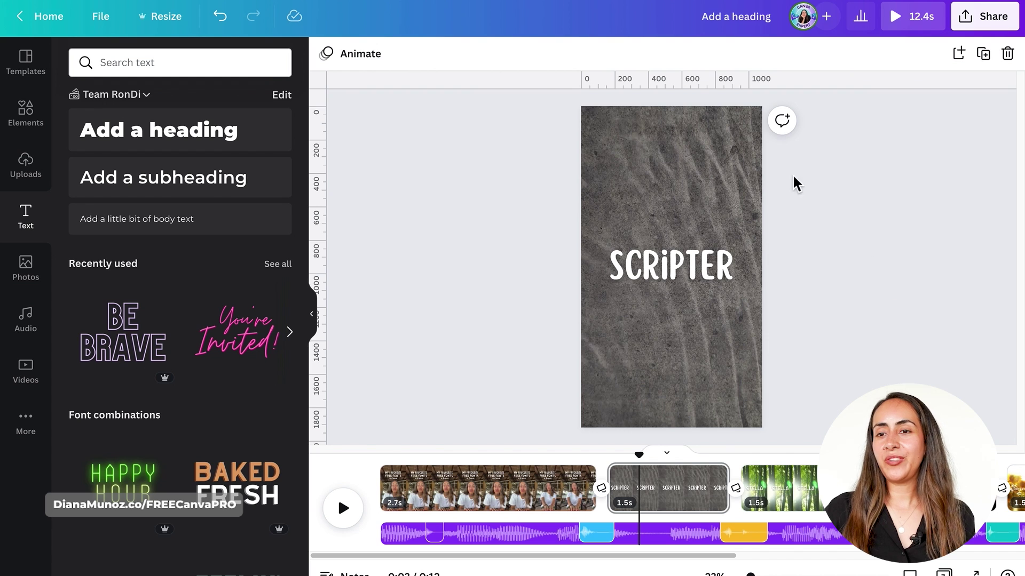
- Download all seven pages of the design as an MP4 video and close the download window
left_click(996, 23)
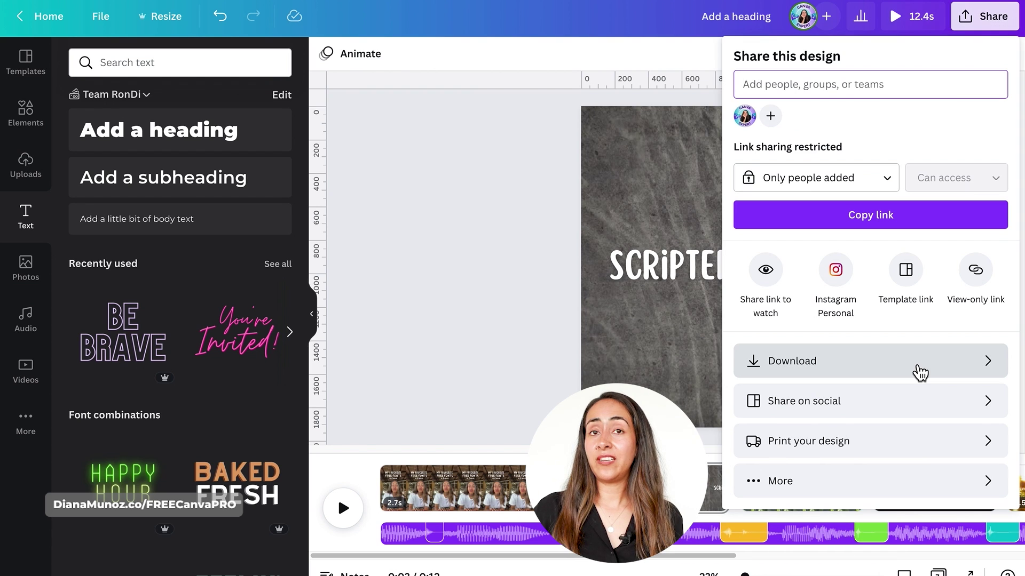
left_click(919, 372)
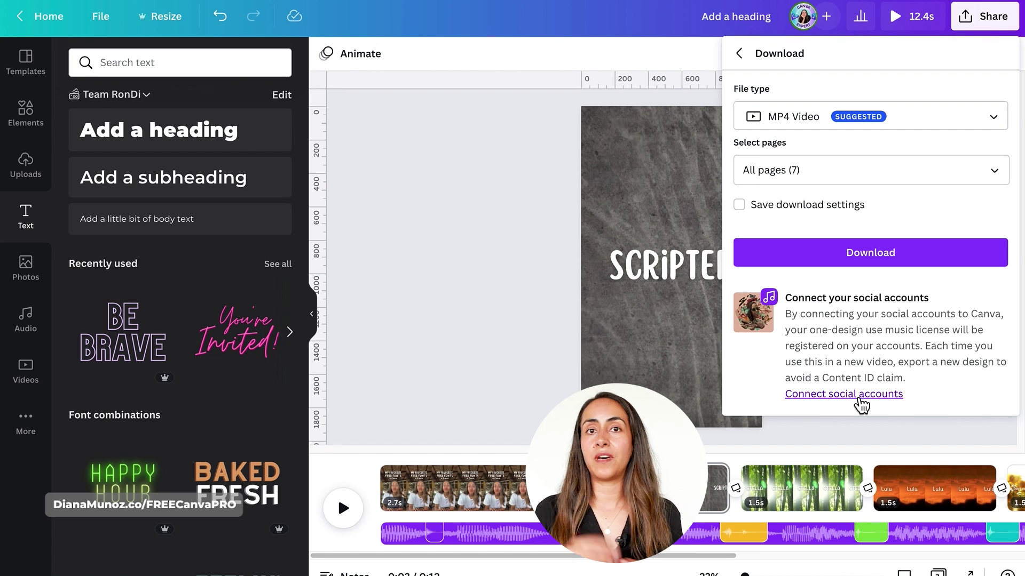
left_click(891, 258)
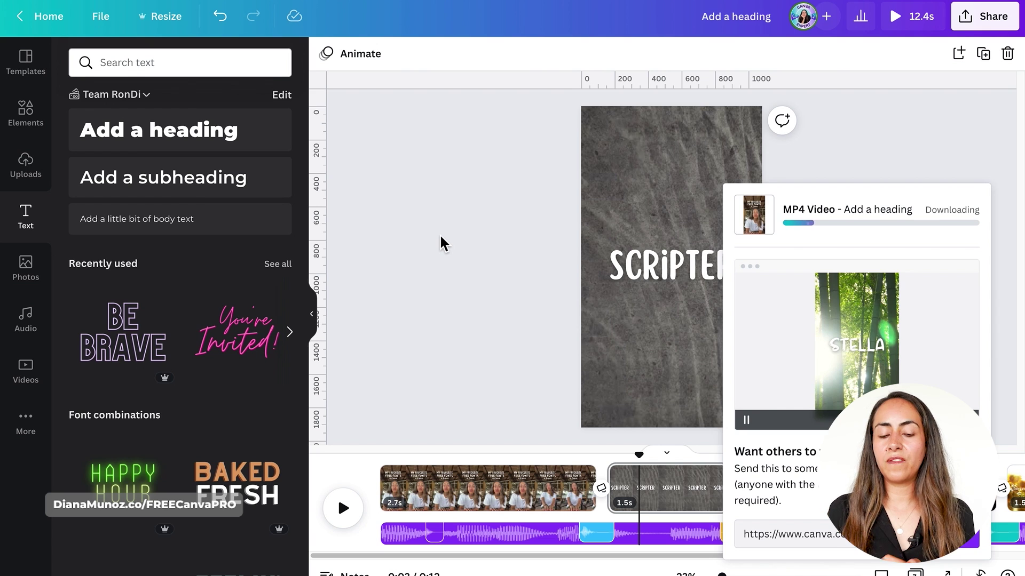
left_click(441, 243)
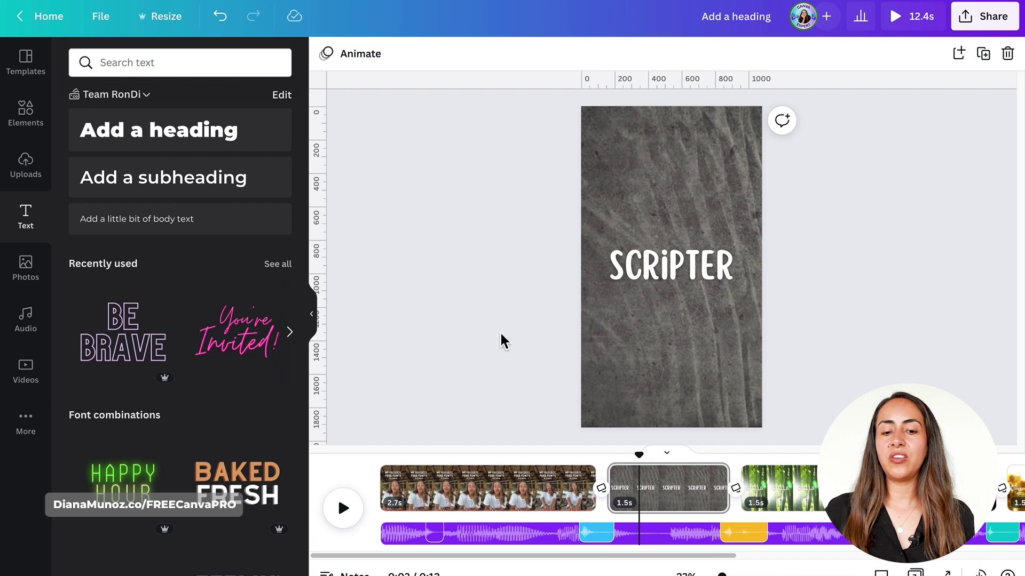
- Remove the Greenery music track from the timeline, keeping the sound effects
mouse_move(552, 550)
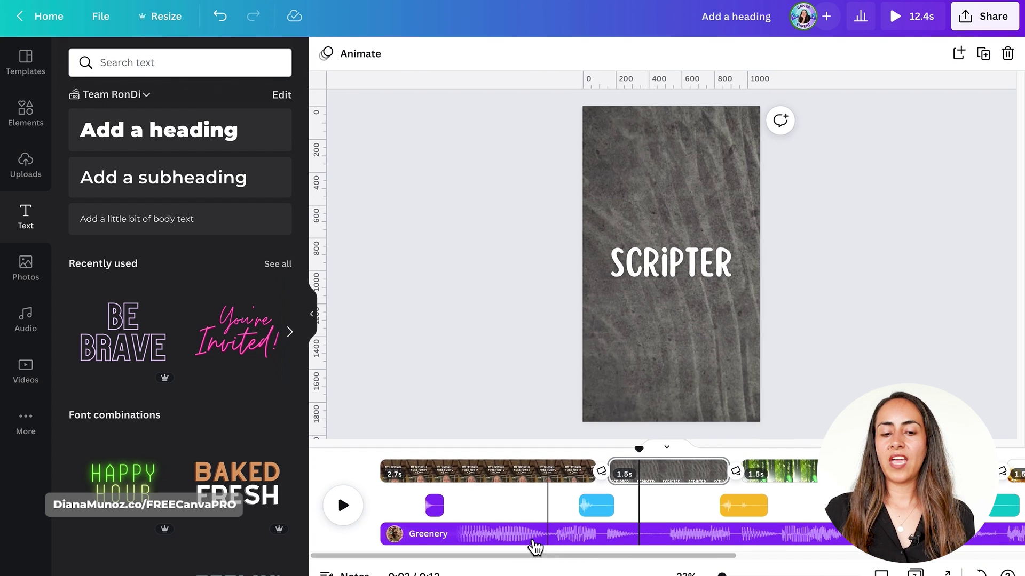
left_click(579, 540)
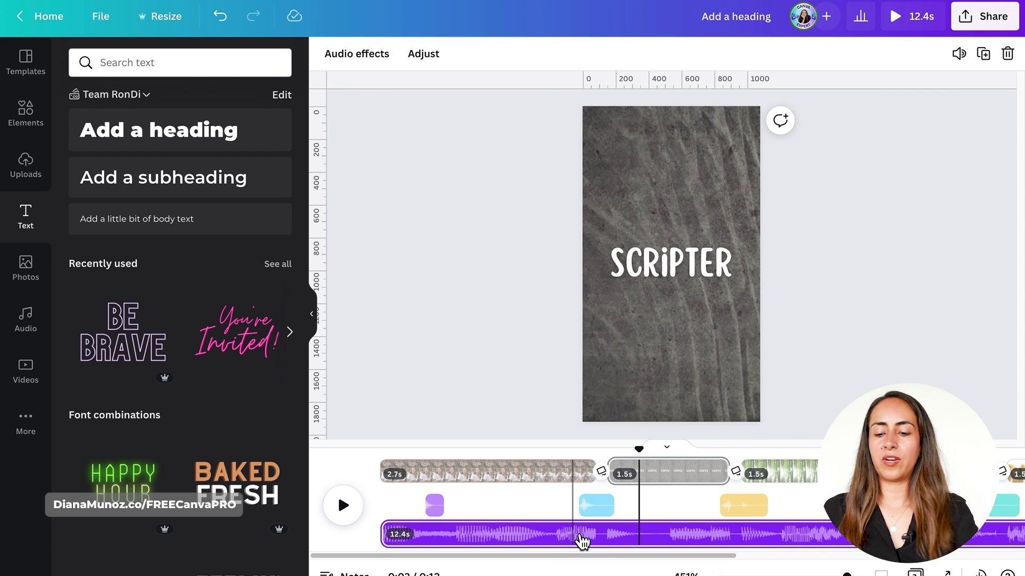
key("Escape")
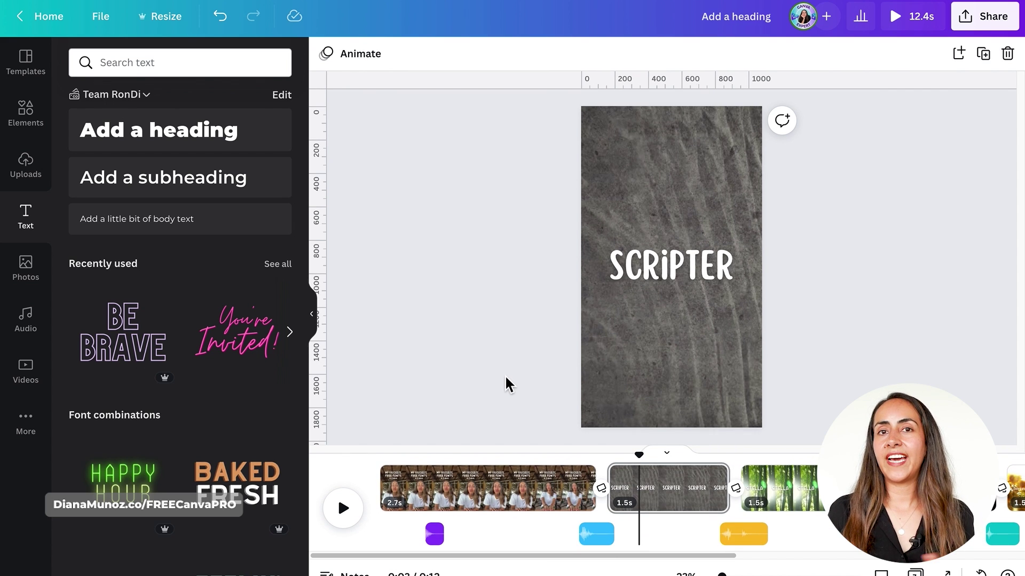